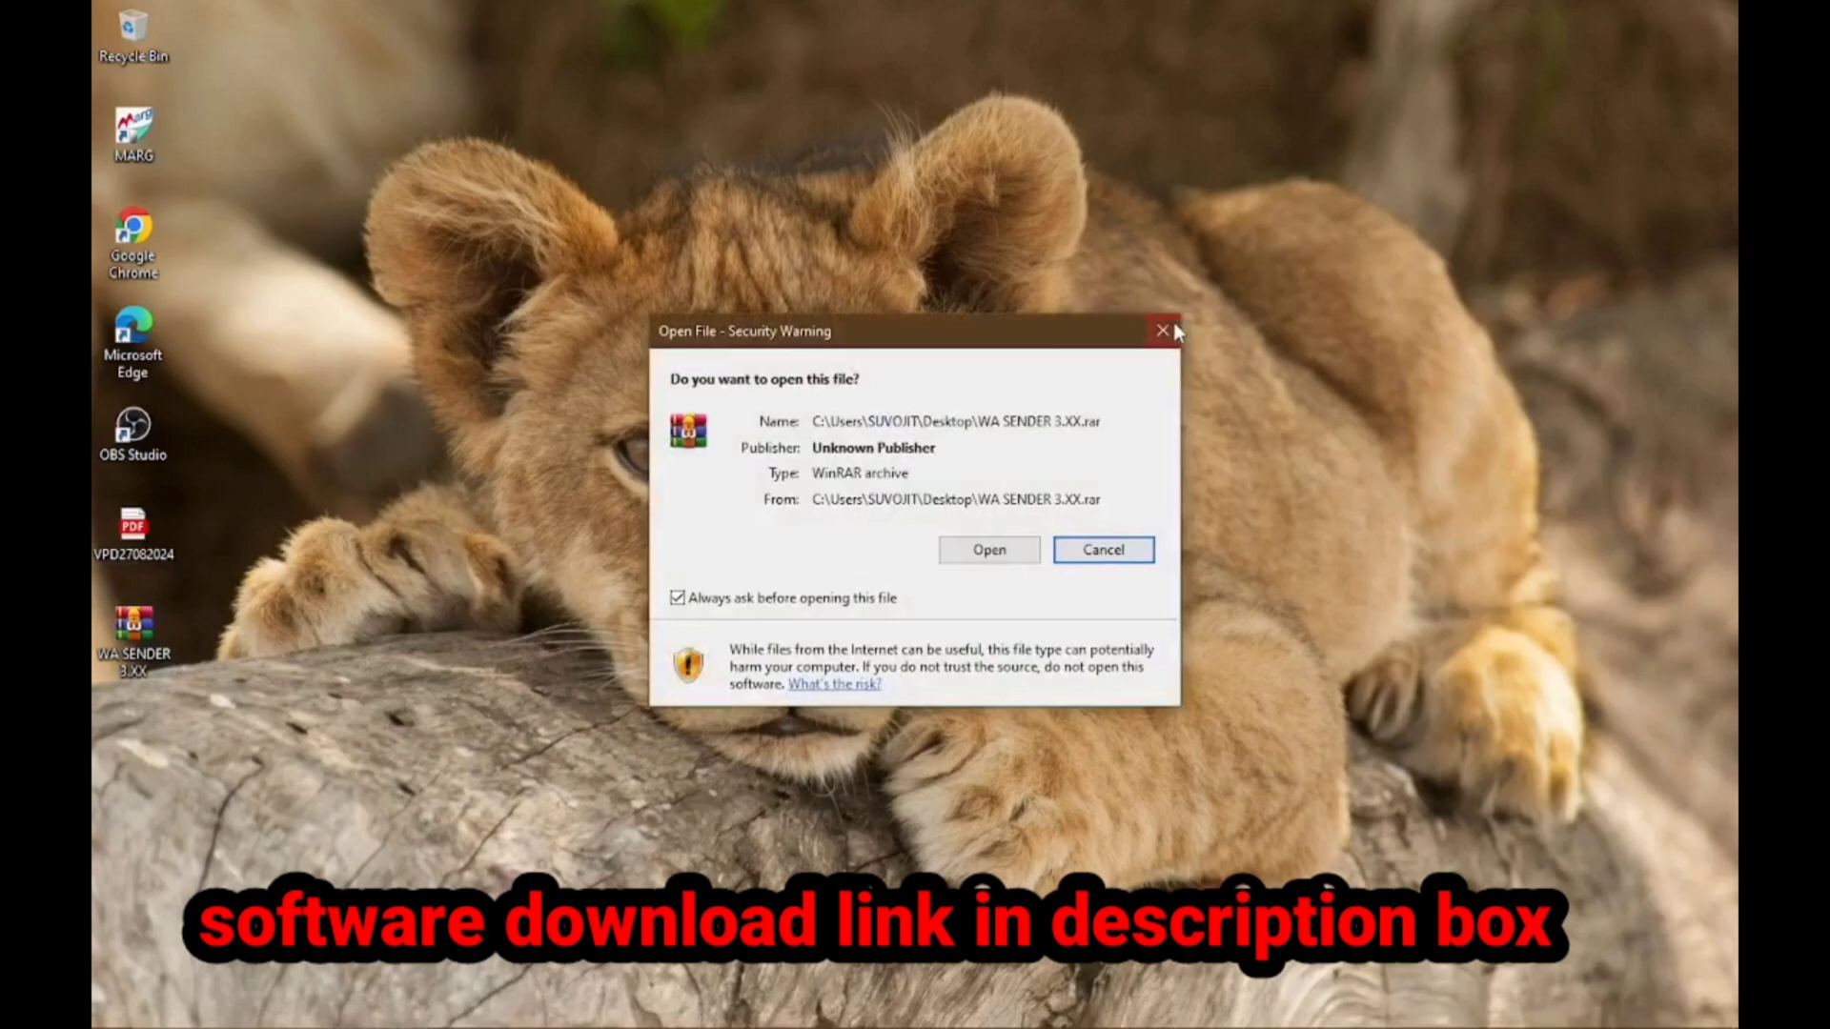
# Dismiss the security warning and extract WA SENDER 3.XX.rar to its own WA SENDER 3.XX folder
pyautogui.click(1163, 331)
pyautogui.moveTo(164, 643); pyautogui.dragTo(846, 95)
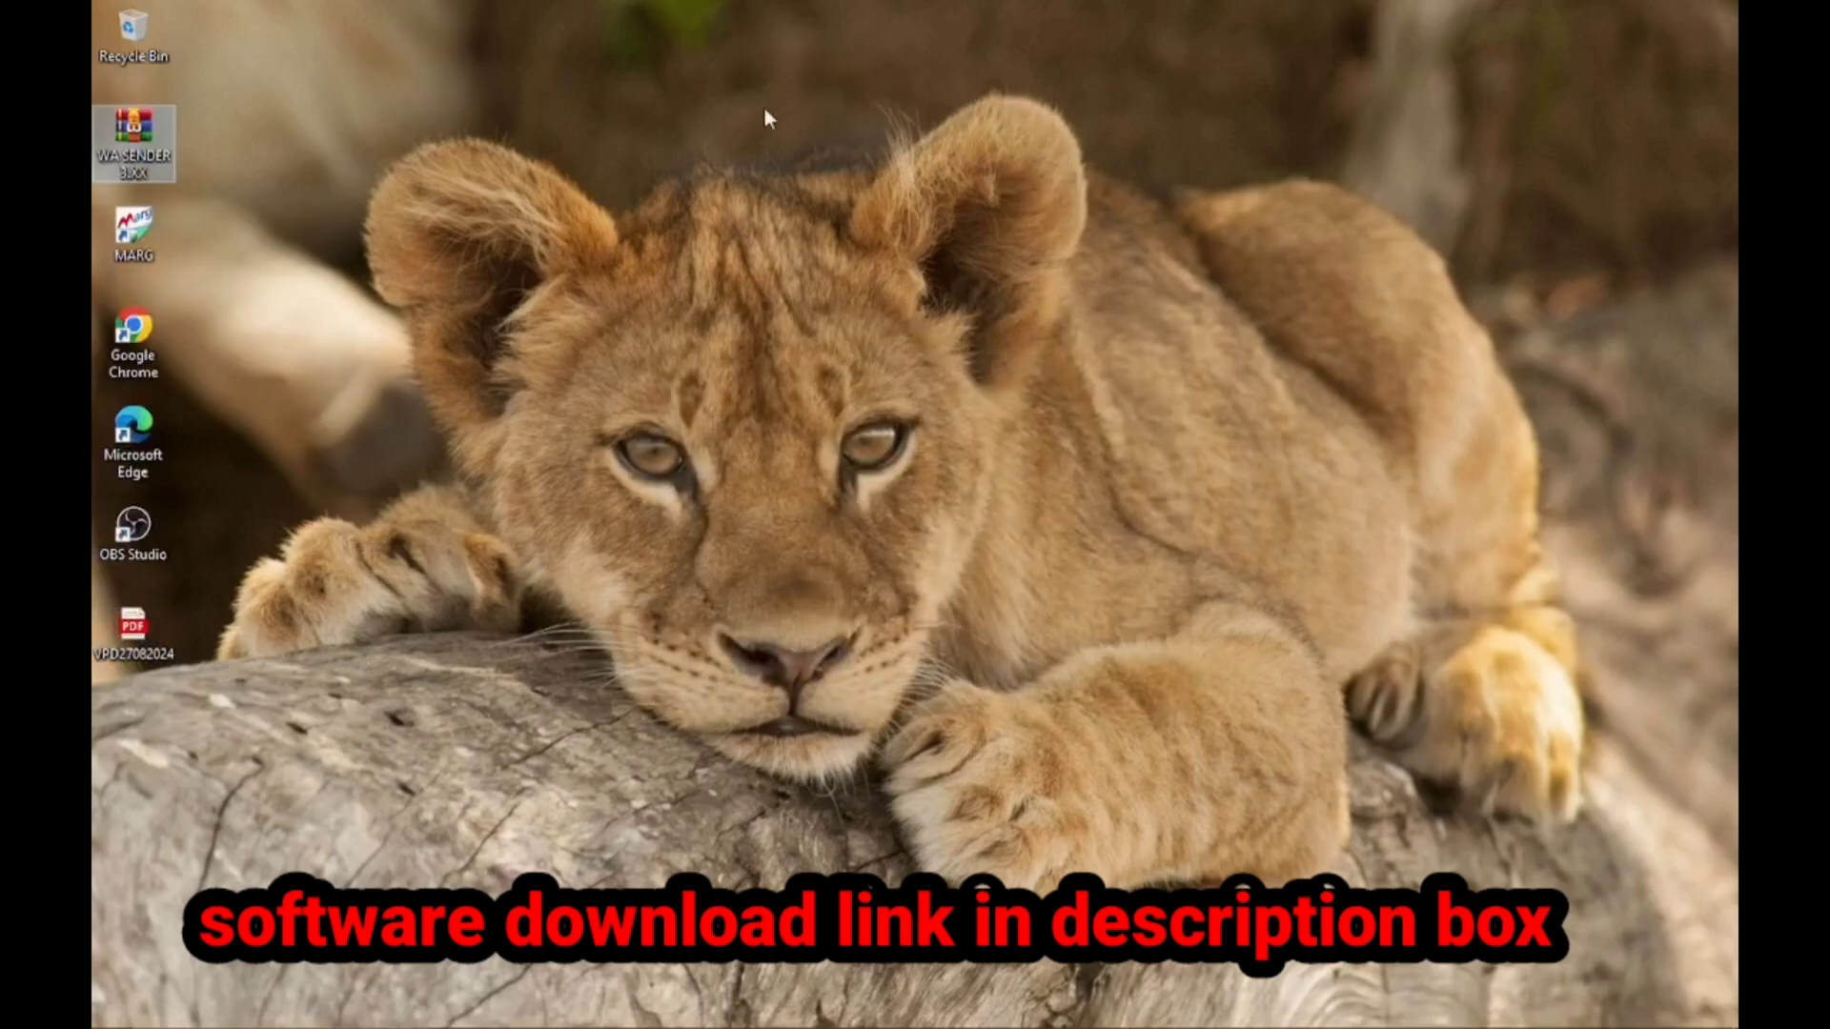
pyautogui.rightClick(141, 140)
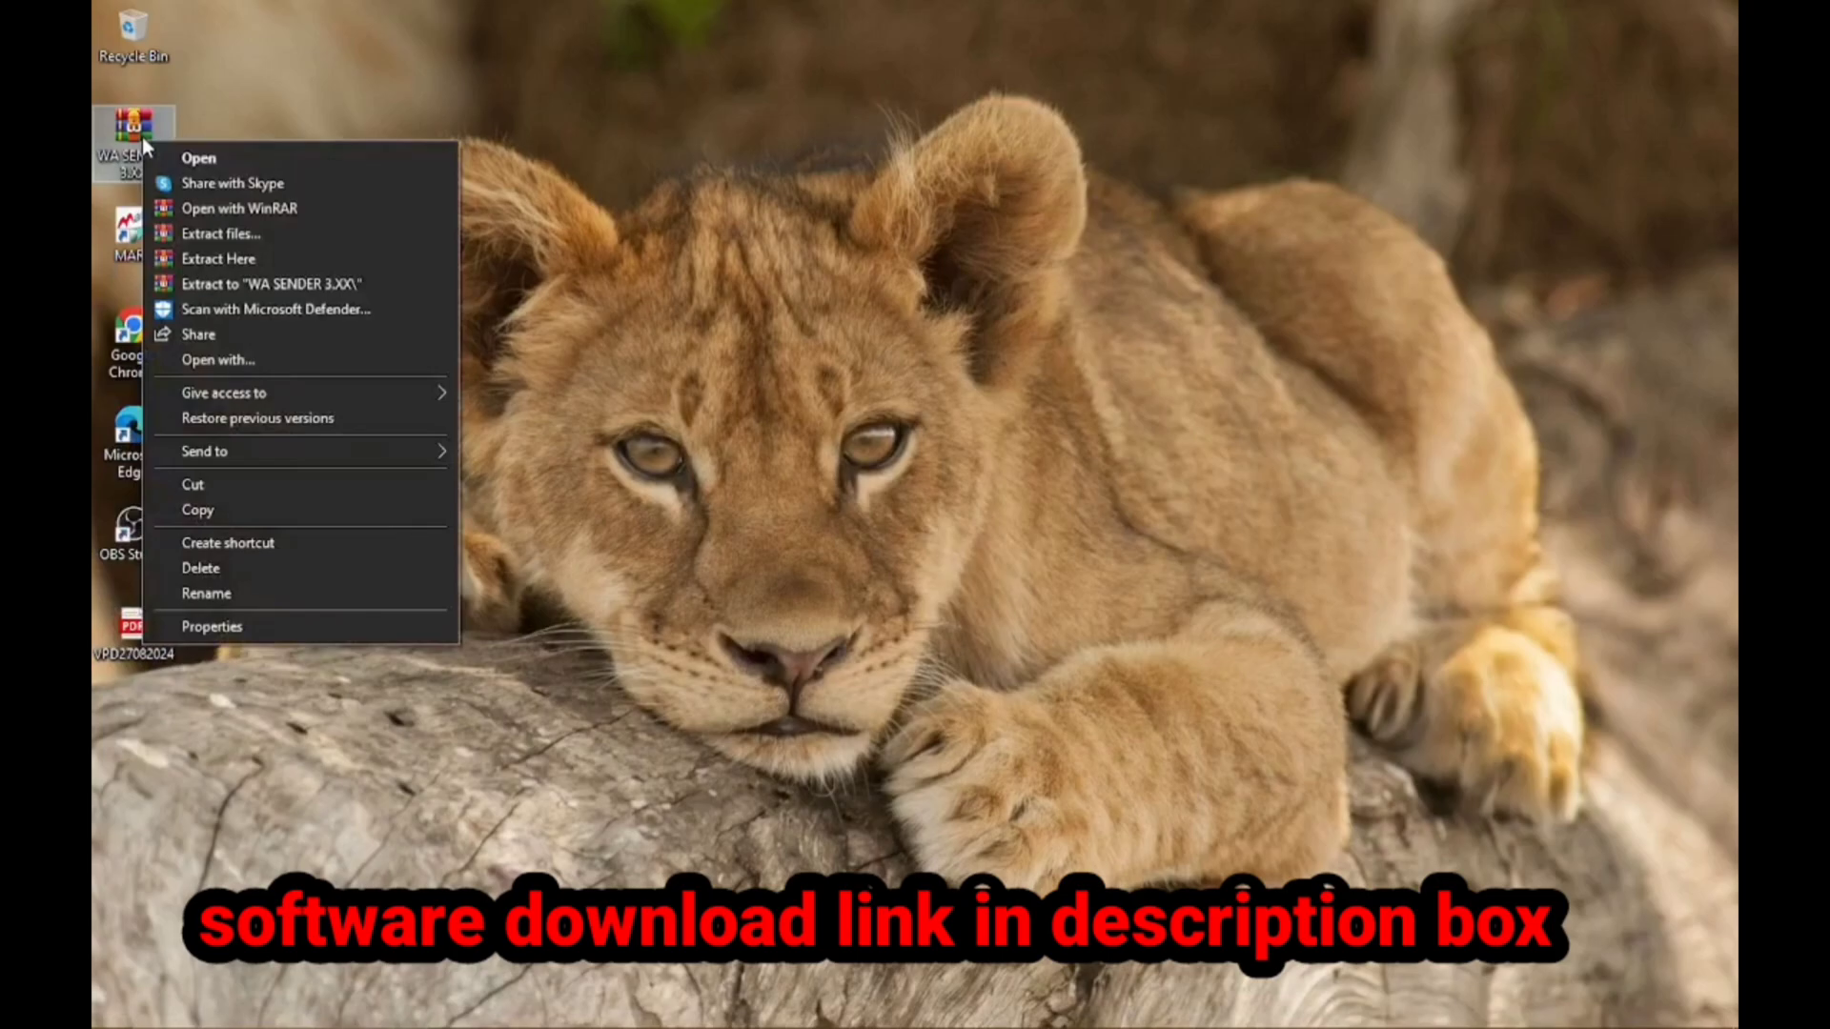
pyautogui.click(218, 259)
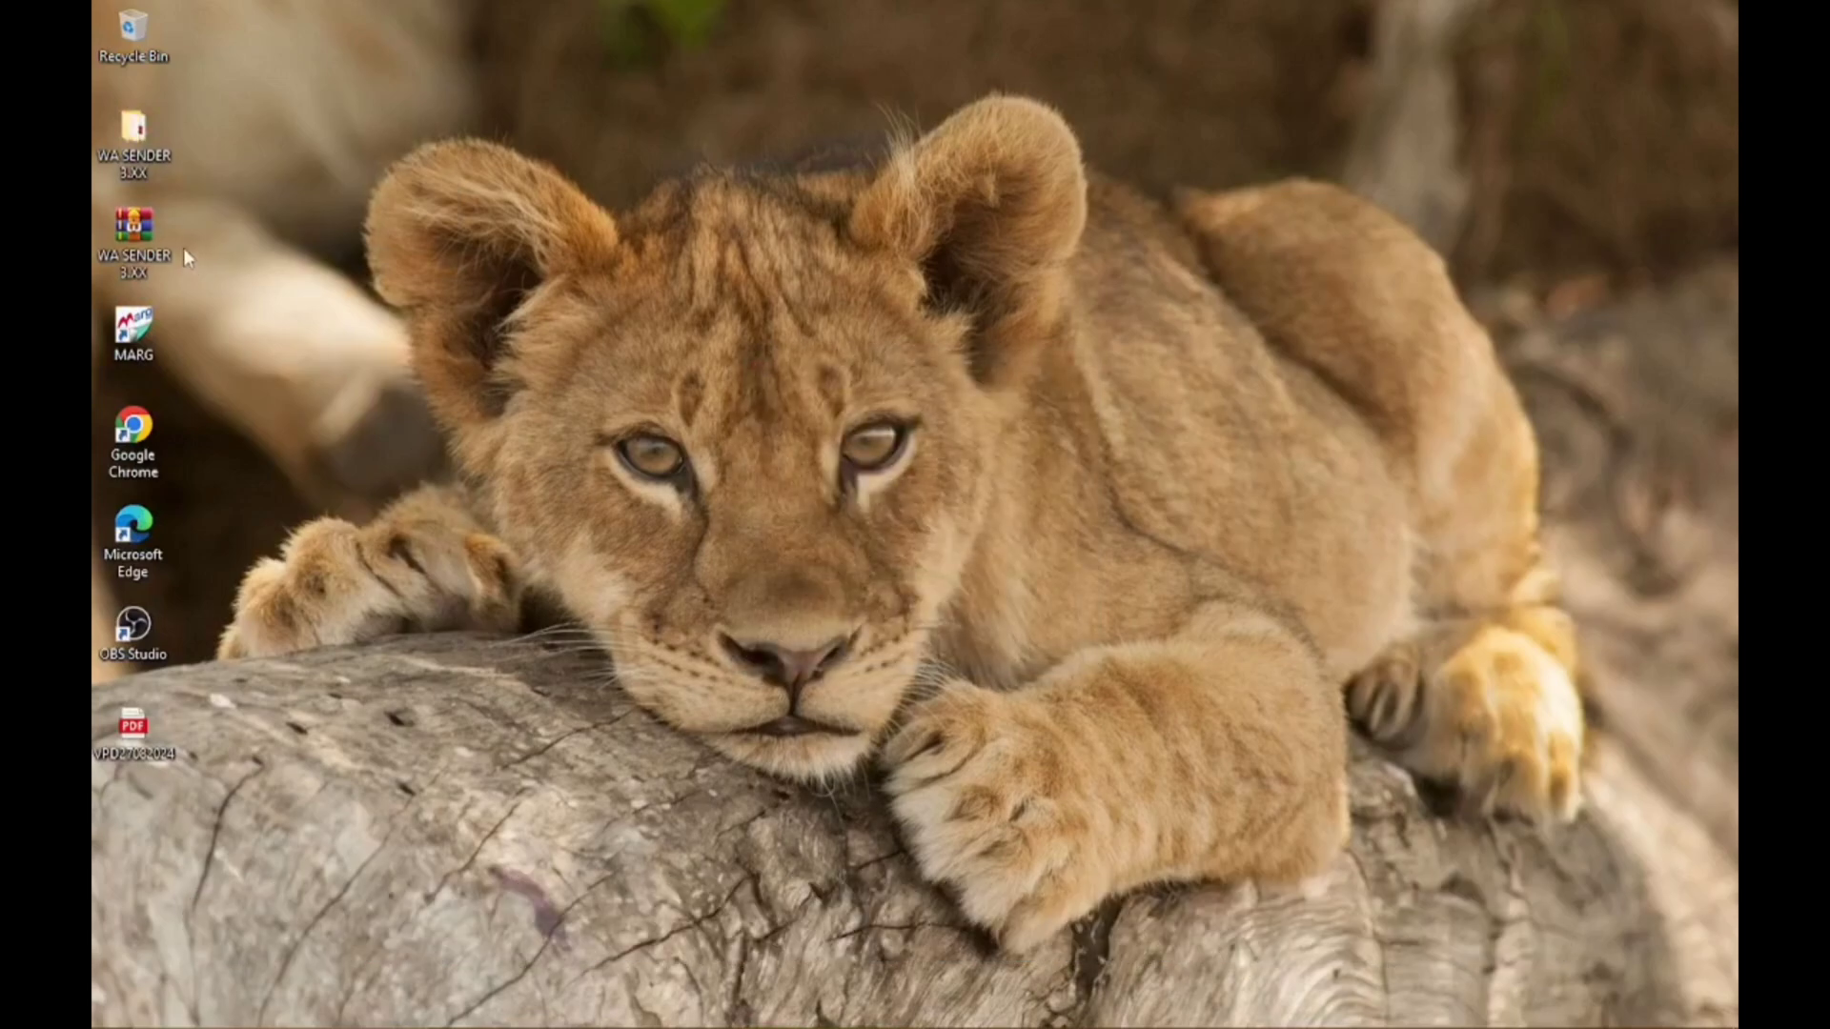
# Browse into WA SENDER 3.XX > AppHere > SetUp and launch the WaSenderSetup installer
pyautogui.doubleClick(138, 145)
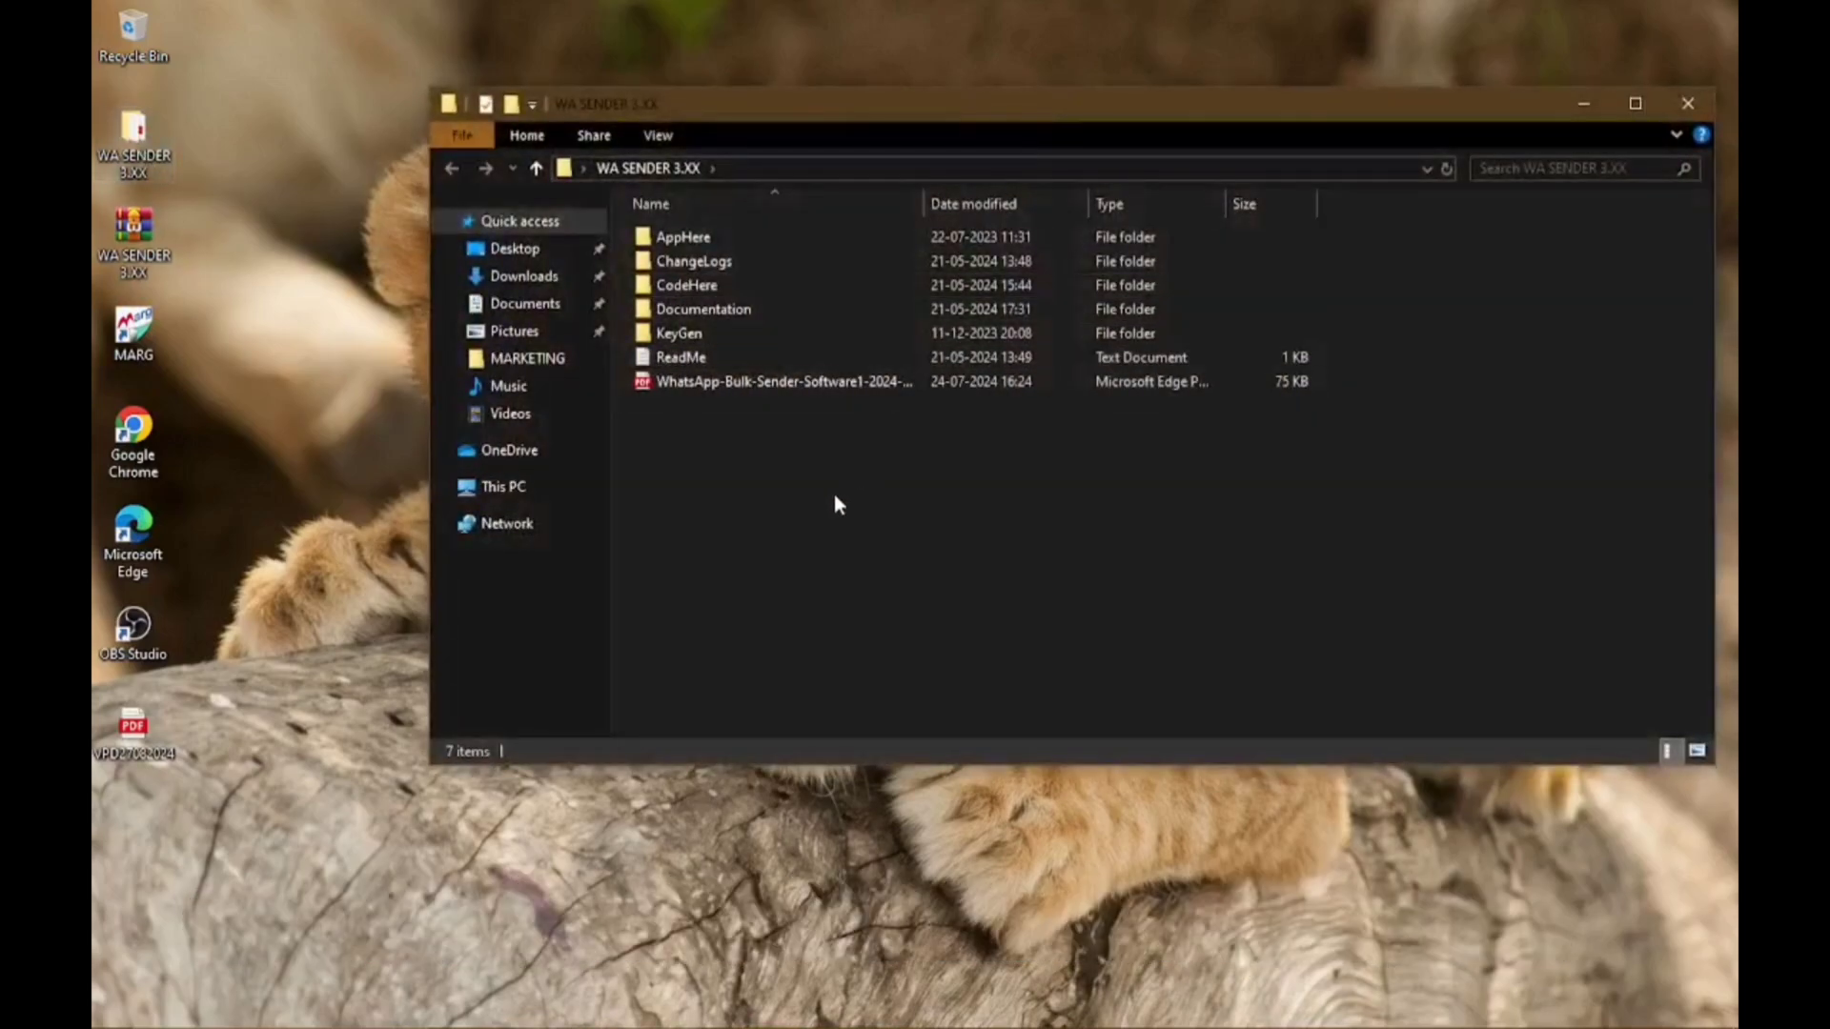
pyautogui.doubleClick(730, 240)
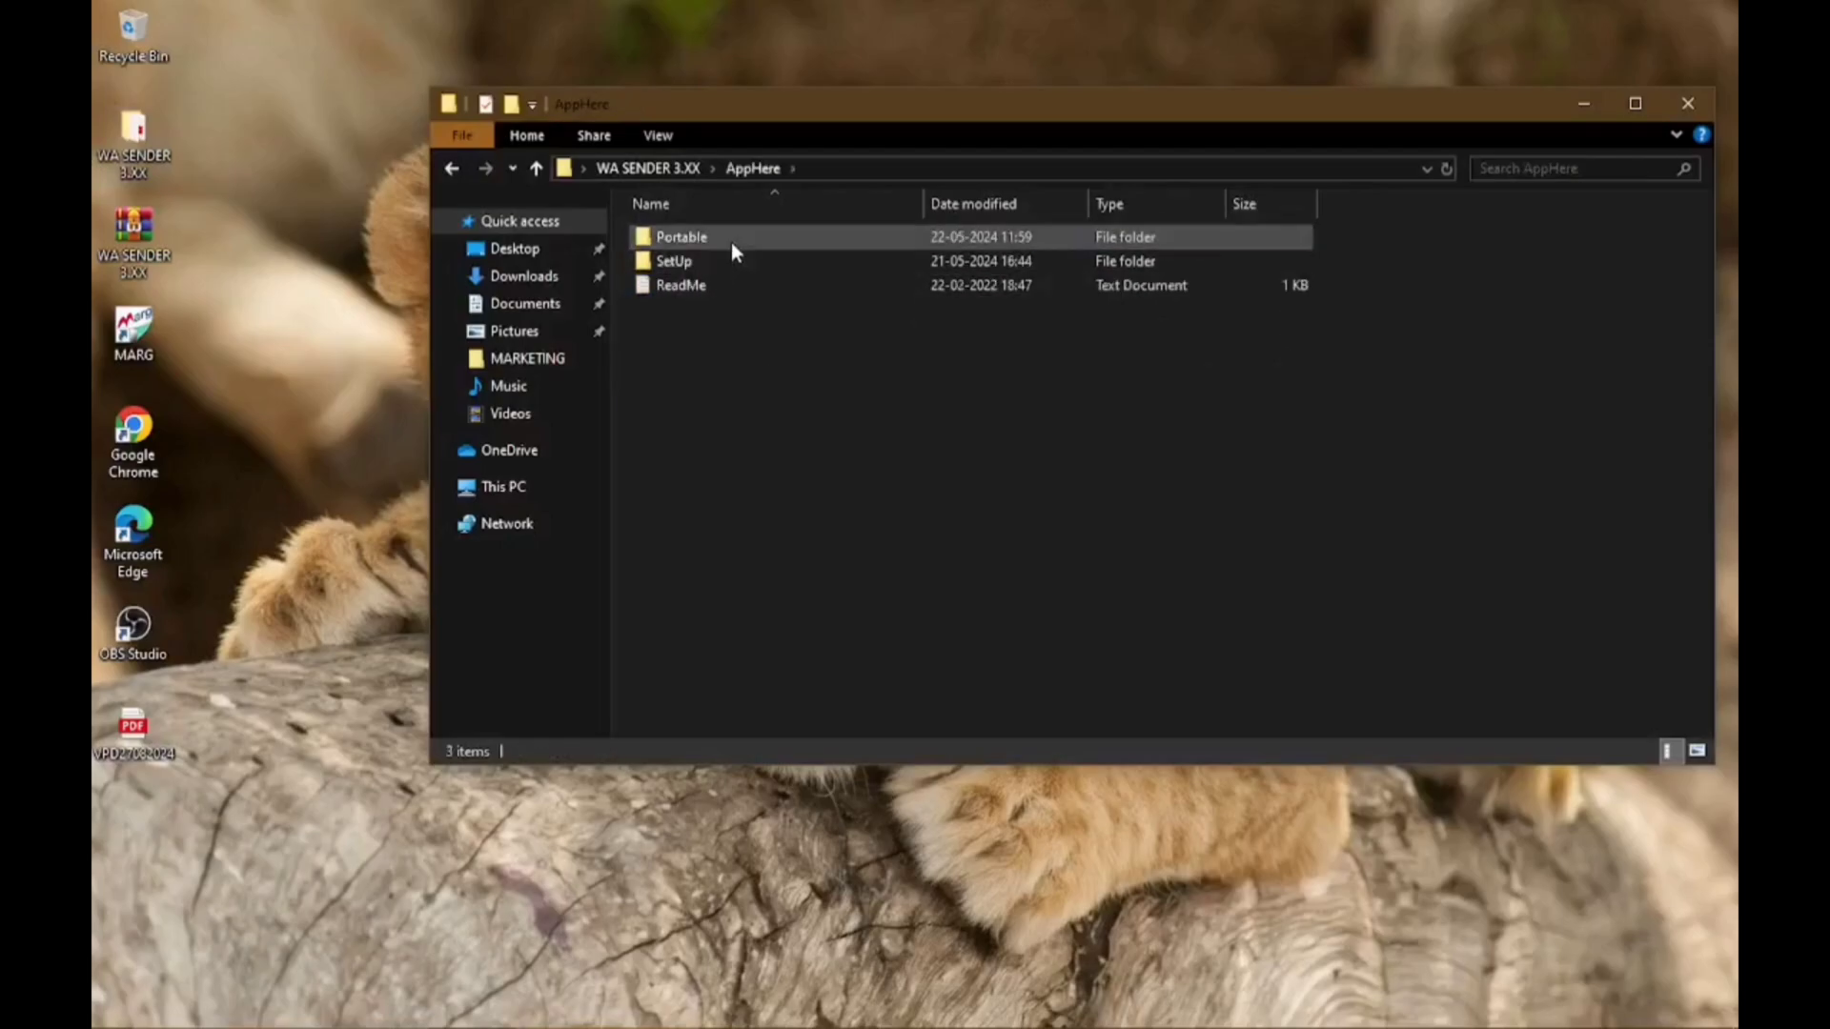
pyautogui.doubleClick(728, 260)
pyautogui.doubleClick(729, 240)
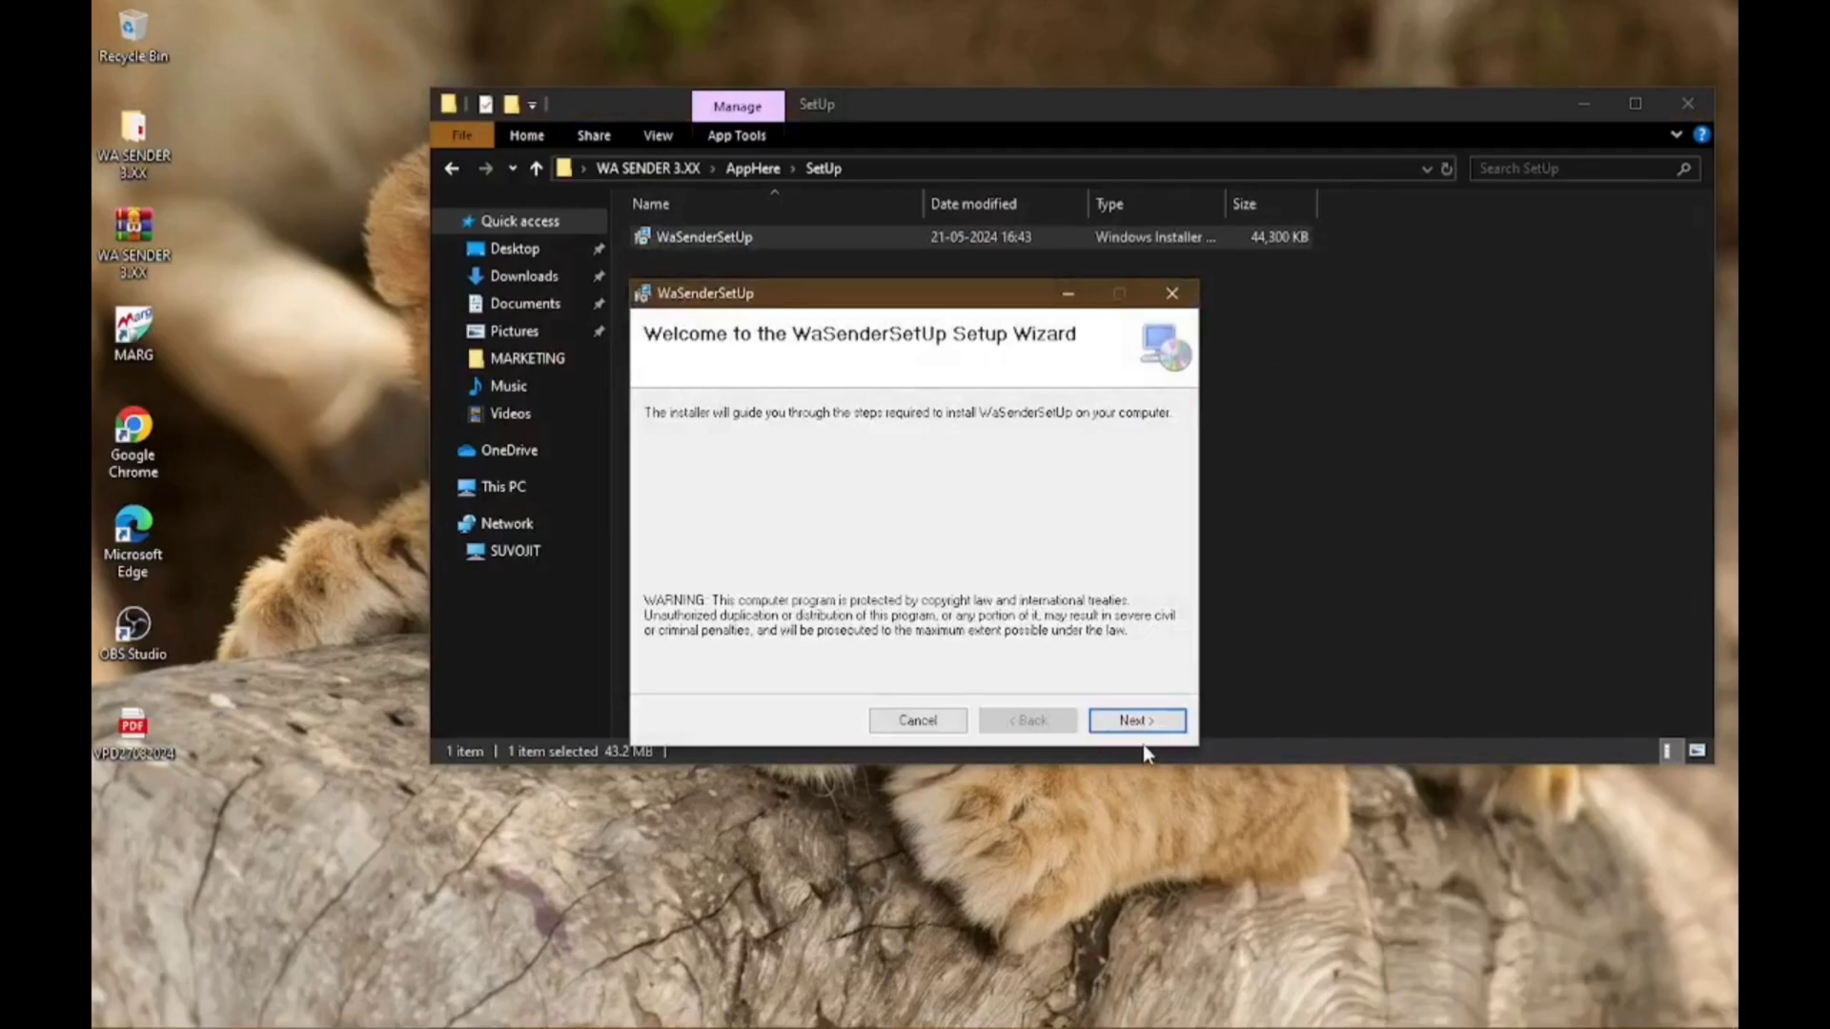
# Install WASender with the default folder for everyone, then close the finished installer
pyautogui.click(1147, 721)
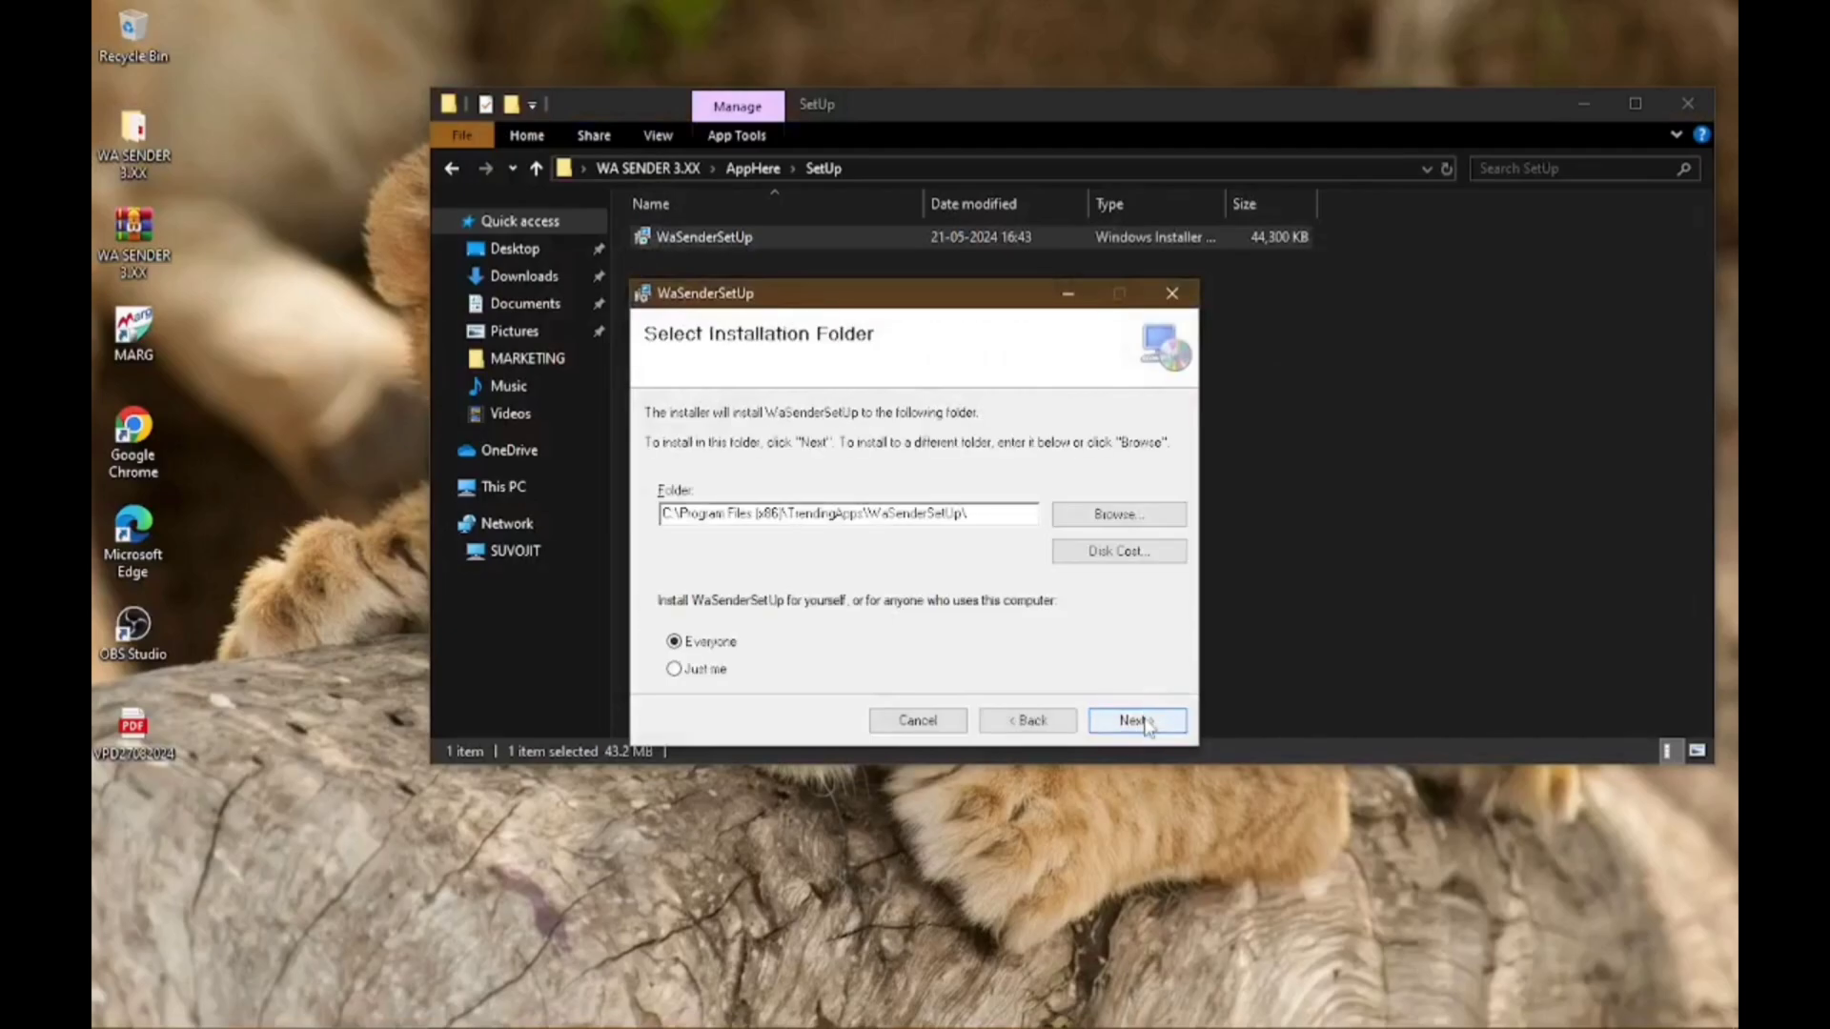
pyautogui.click(1147, 722)
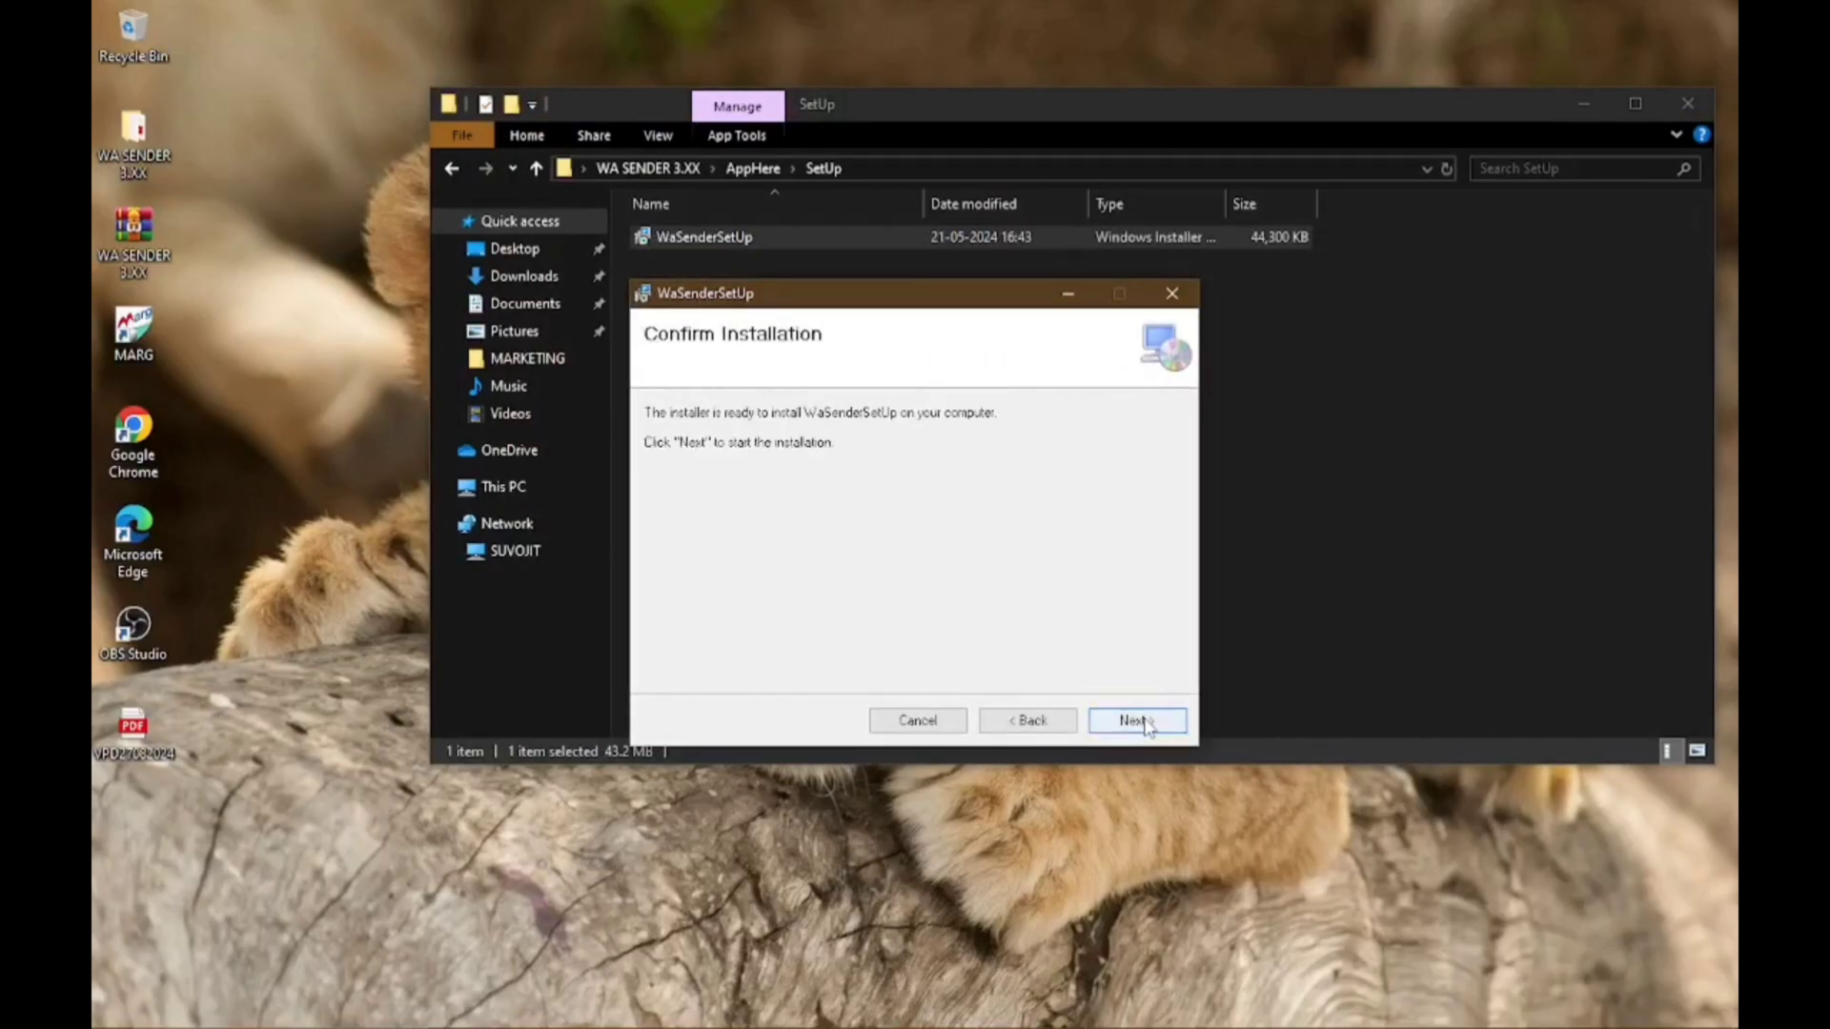
pyautogui.click(1148, 722)
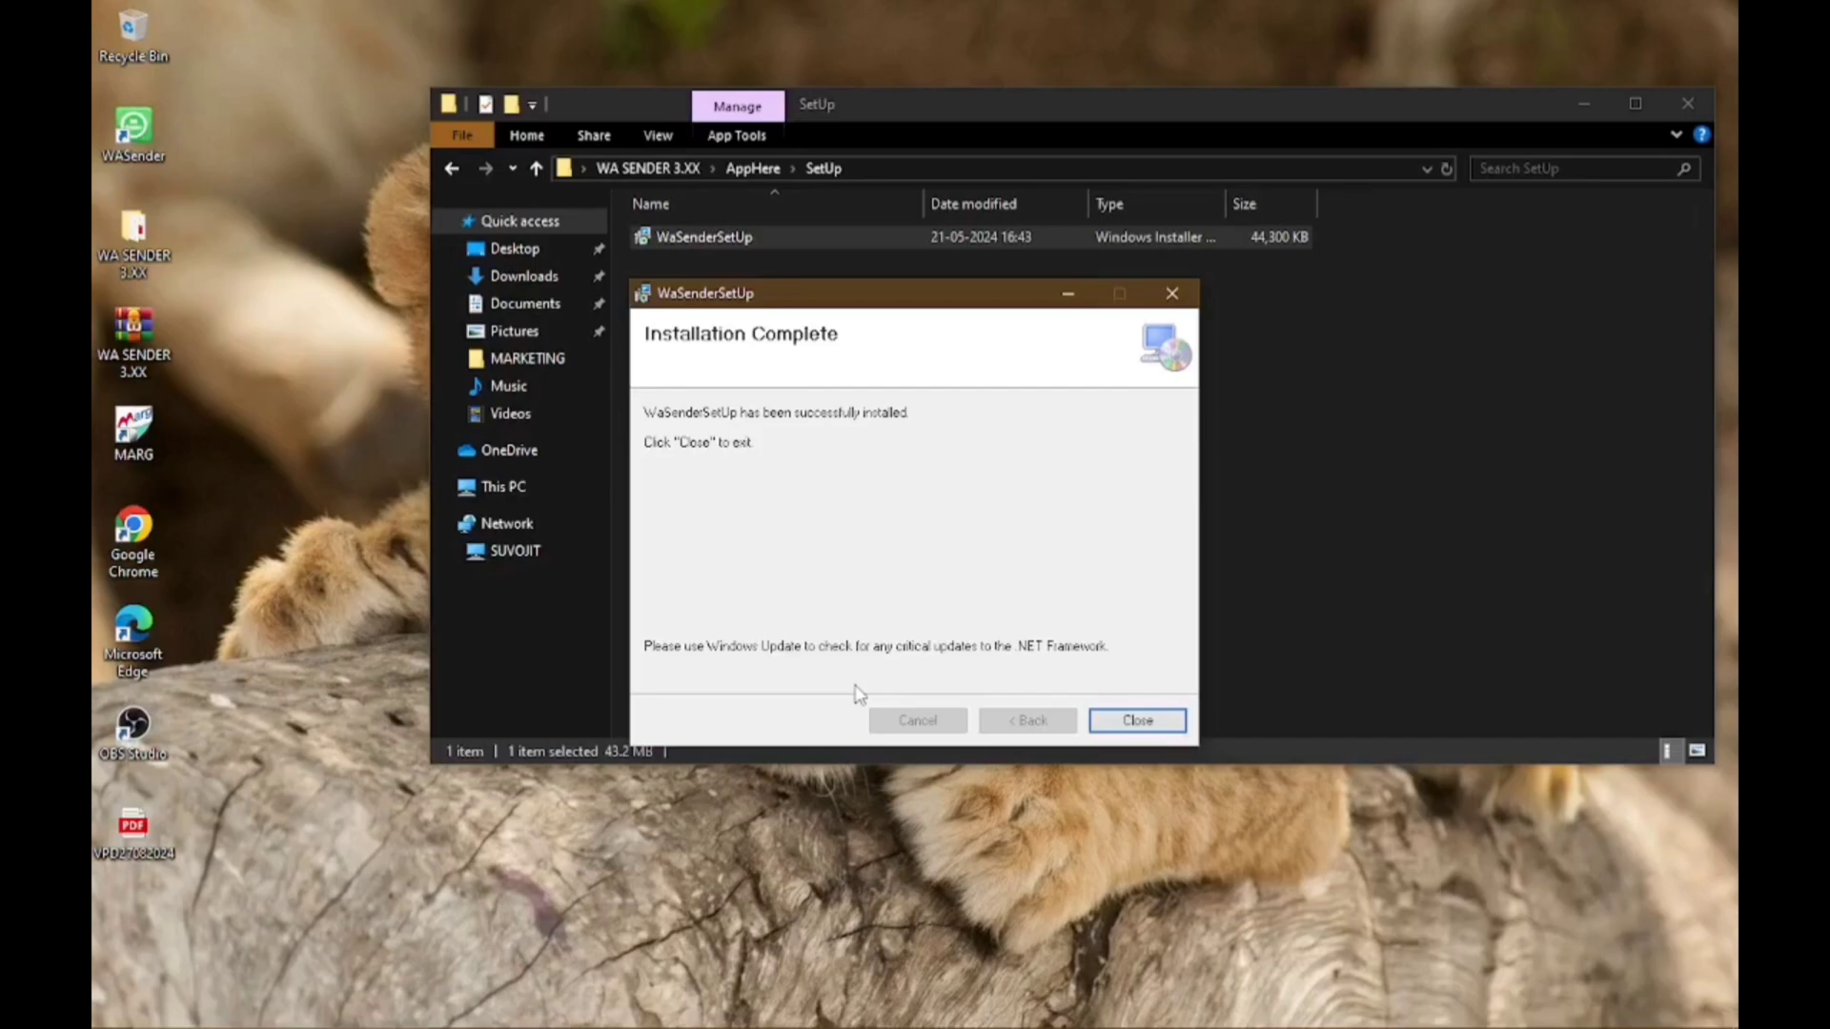
pyautogui.click(1134, 722)
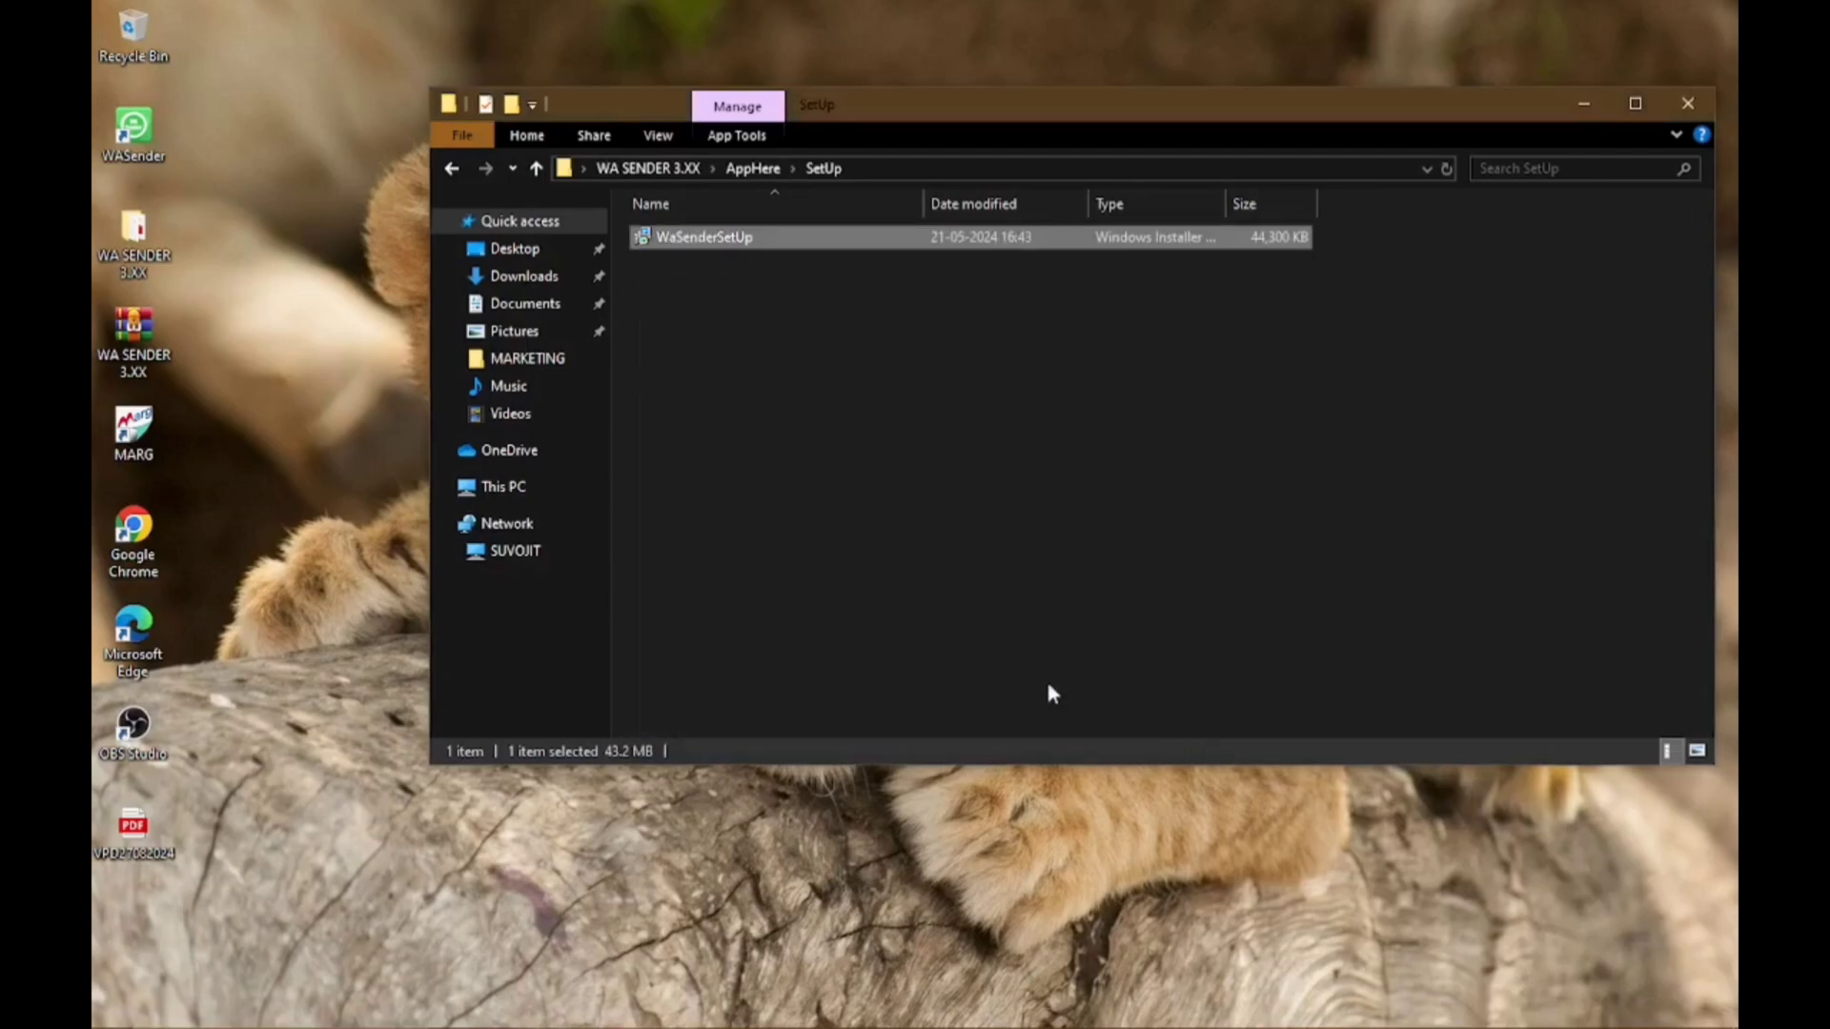
pyautogui.click(450, 171)
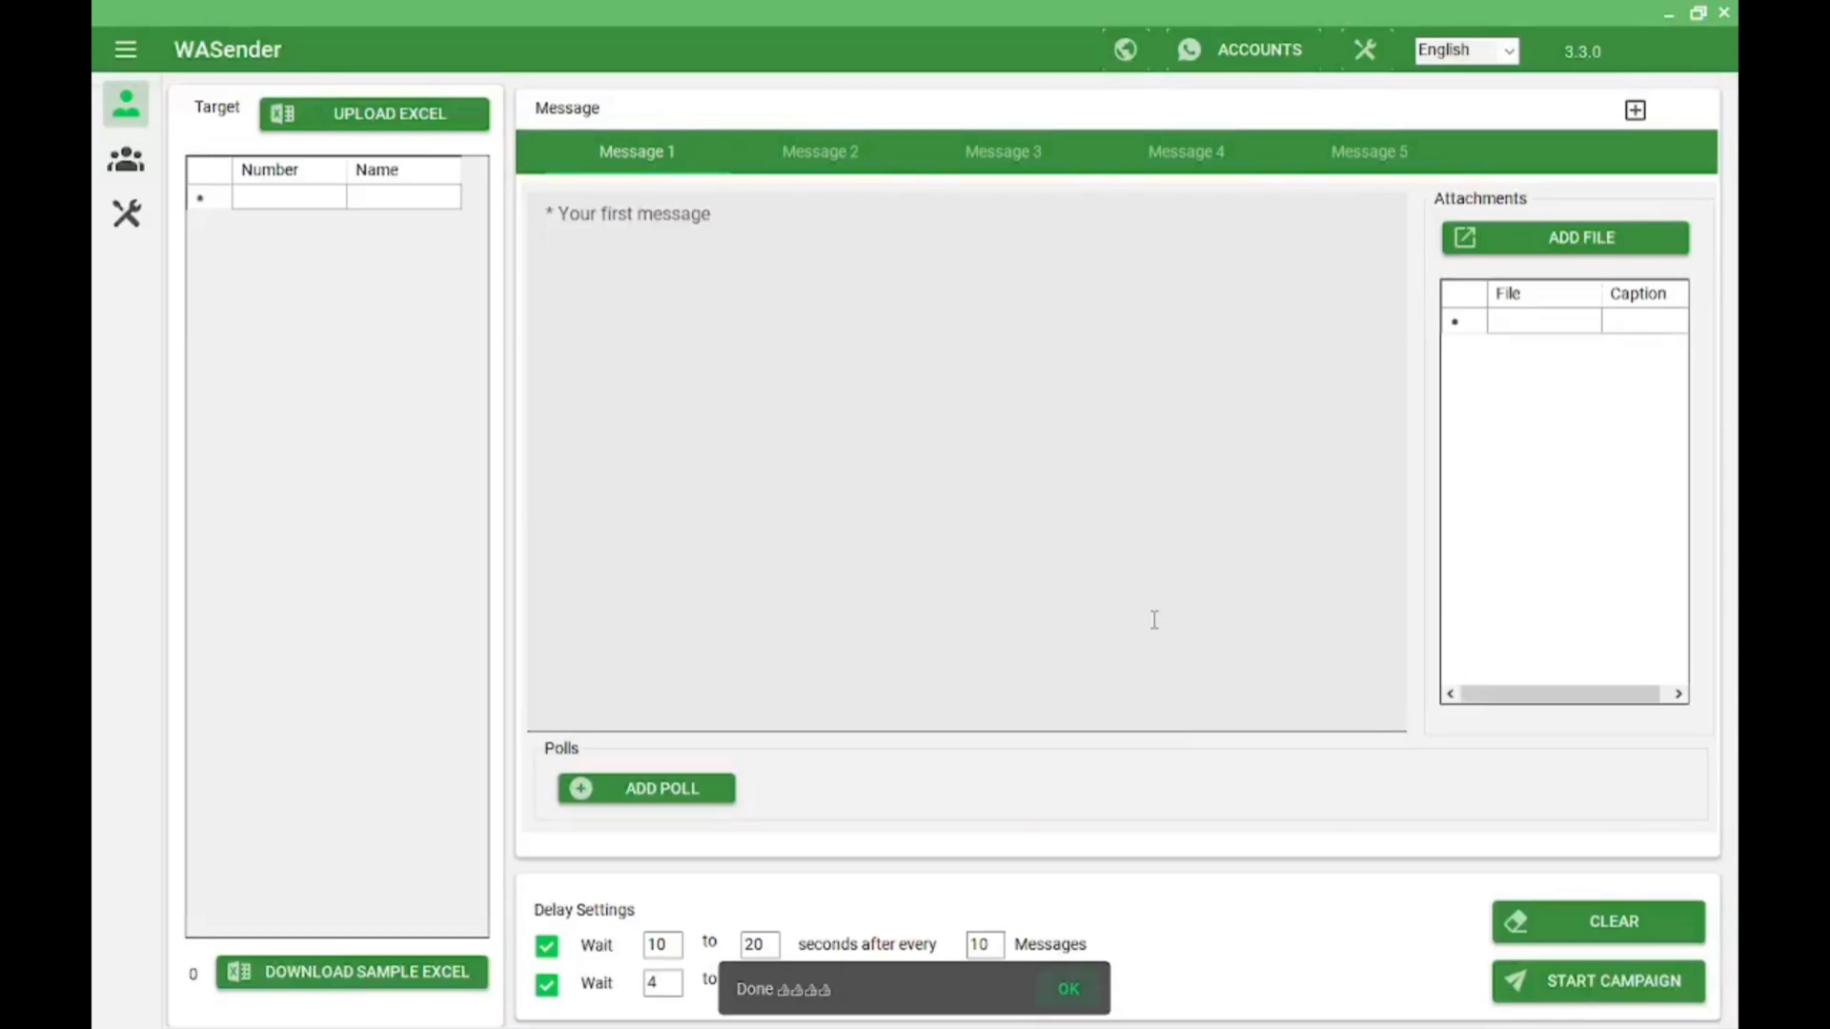
# Dismiss the Done notice, browse the Groups and Tools sections, then edit the first target's Number cell
pyautogui.click(1066, 995)
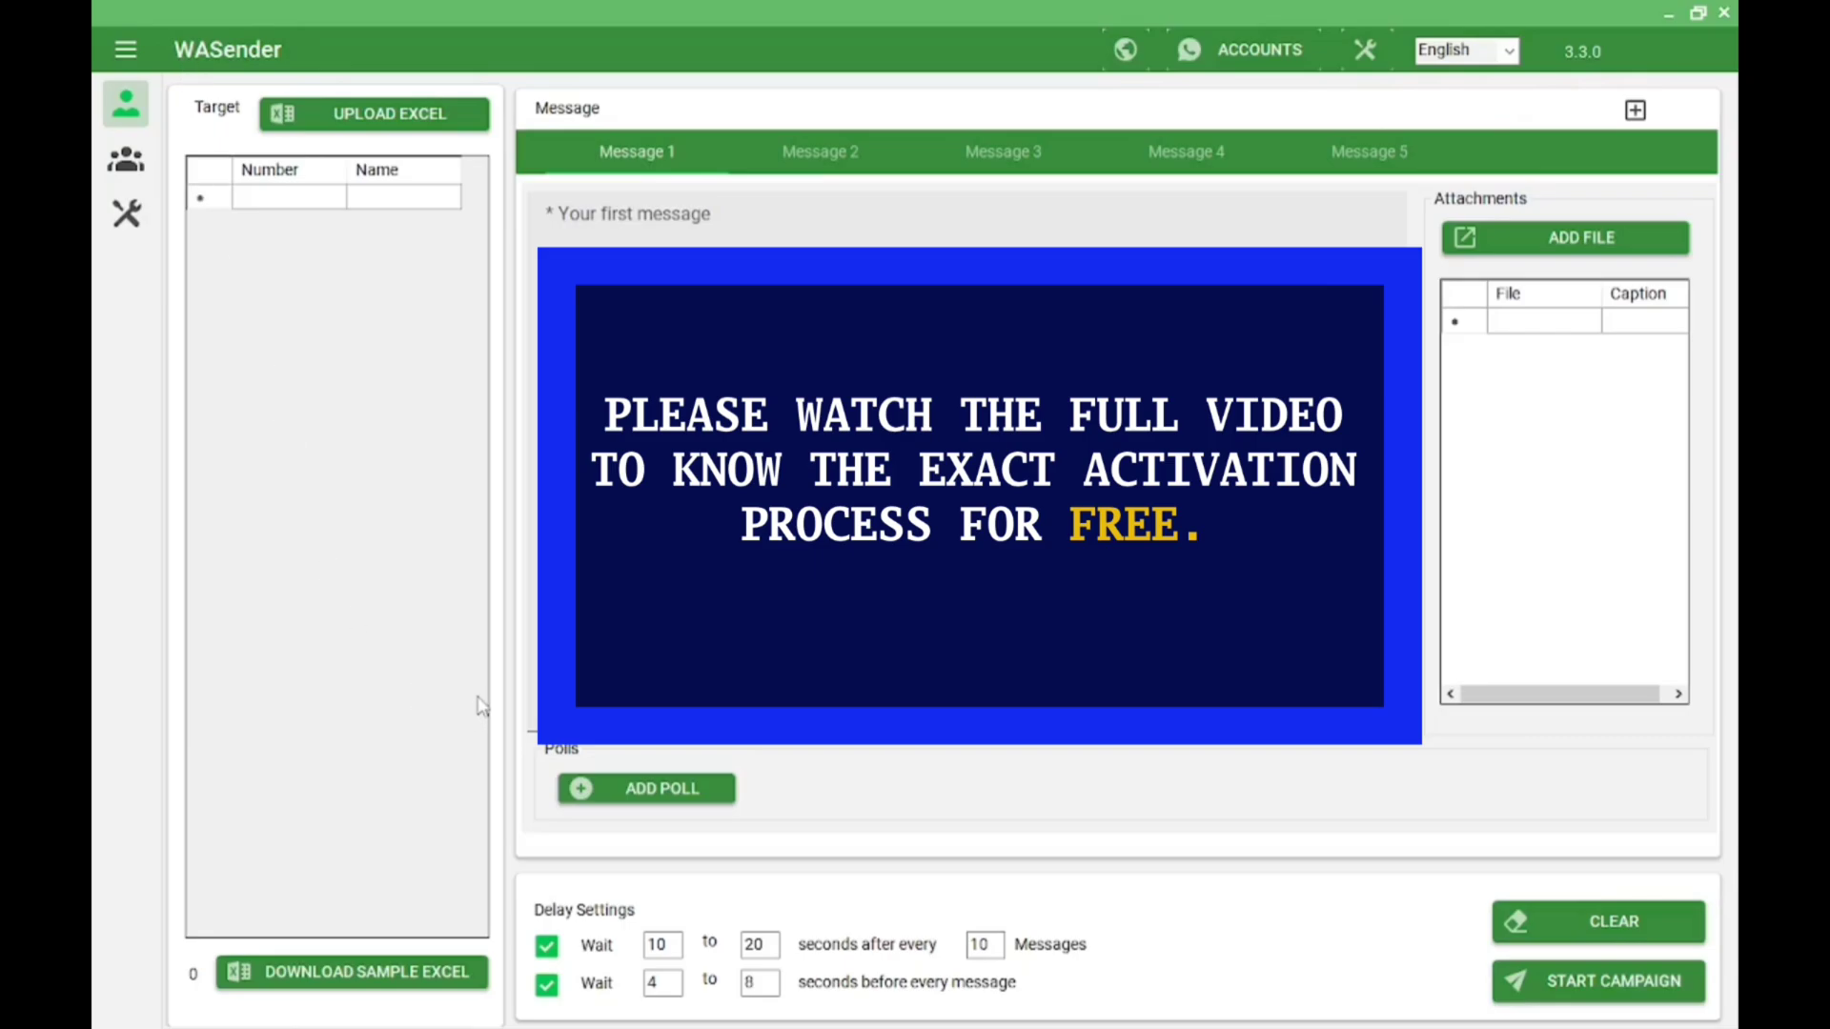
pyautogui.click(129, 174)
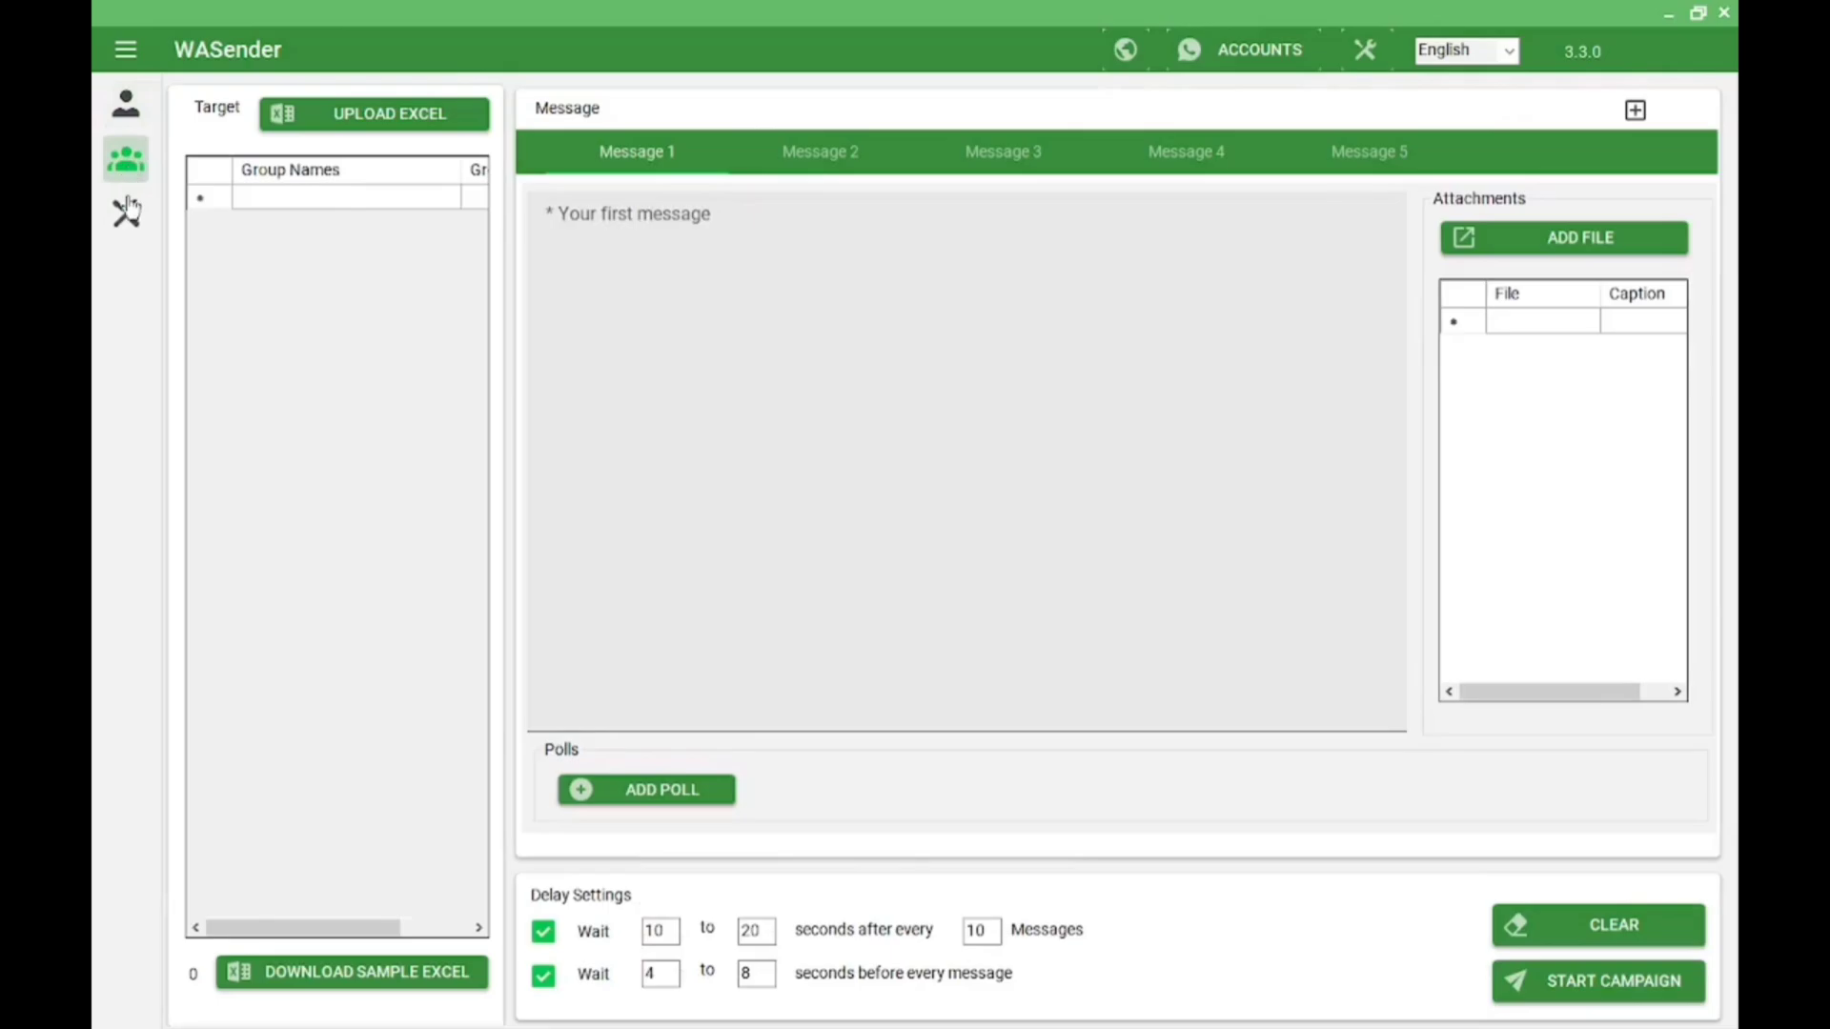
pyautogui.click(127, 210)
pyautogui.click(126, 103)
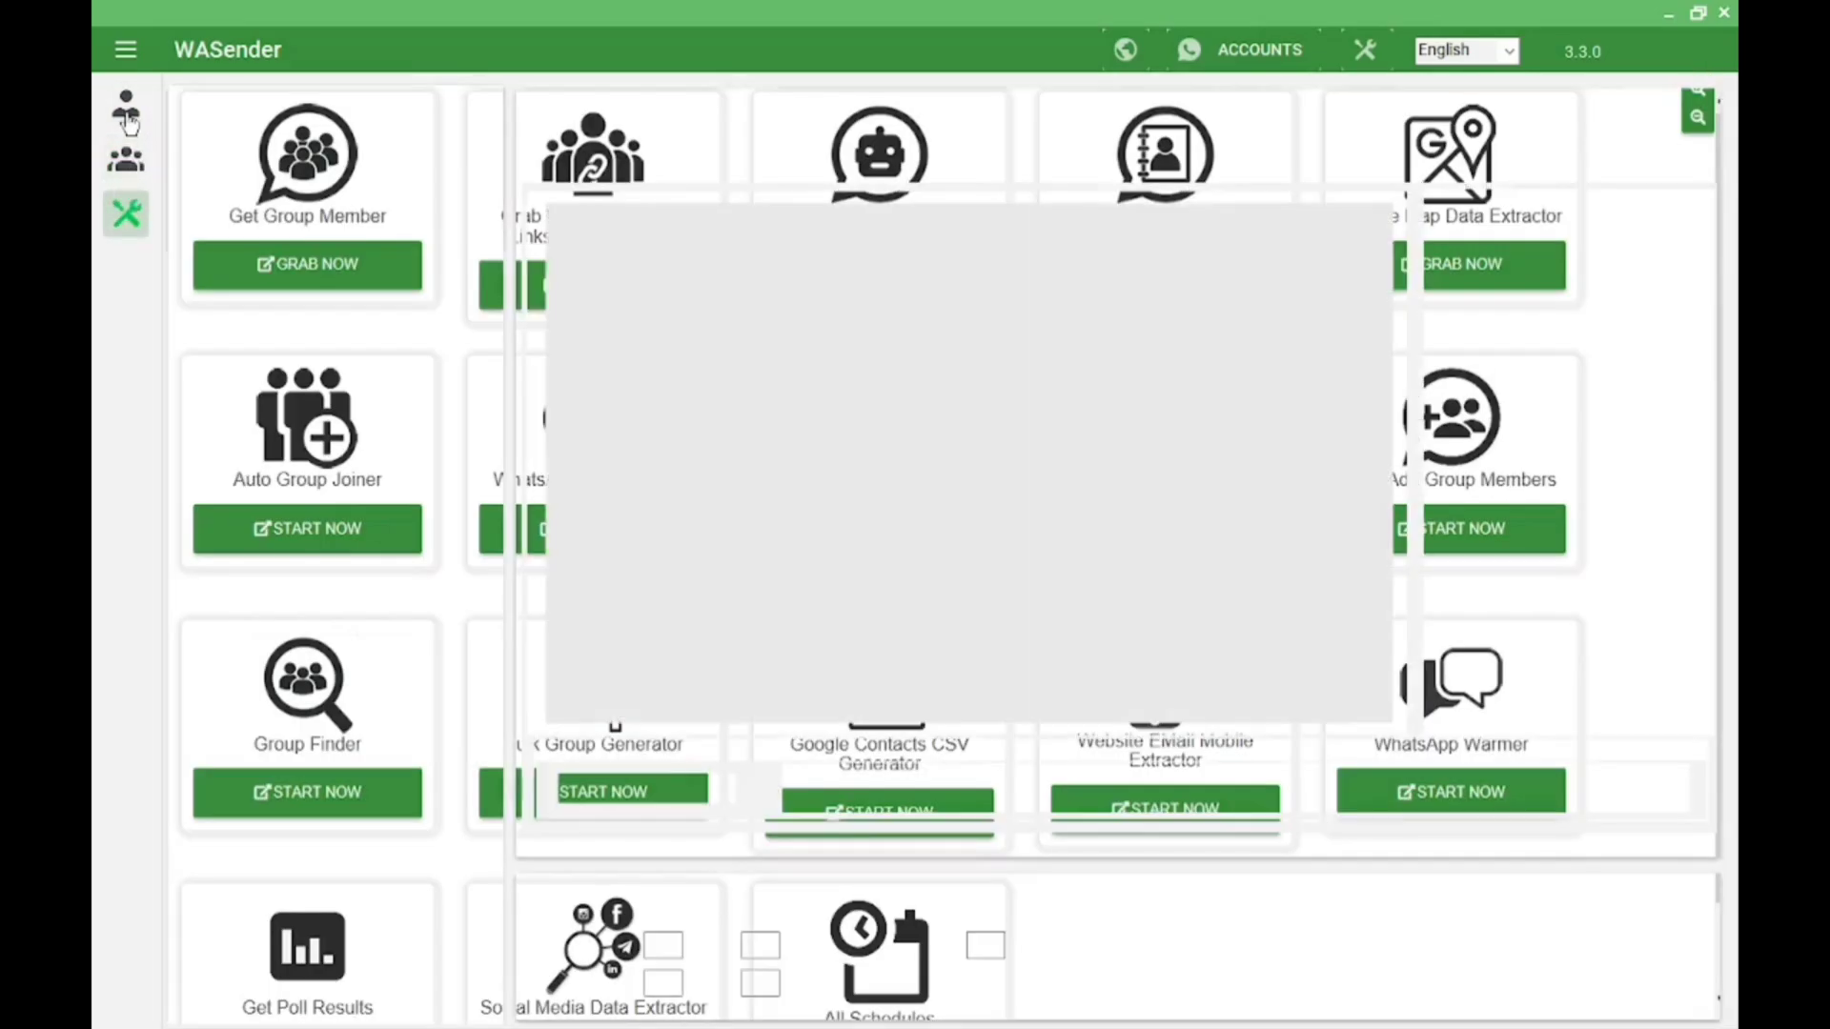
pyautogui.click(298, 200)
pyautogui.click(298, 200)
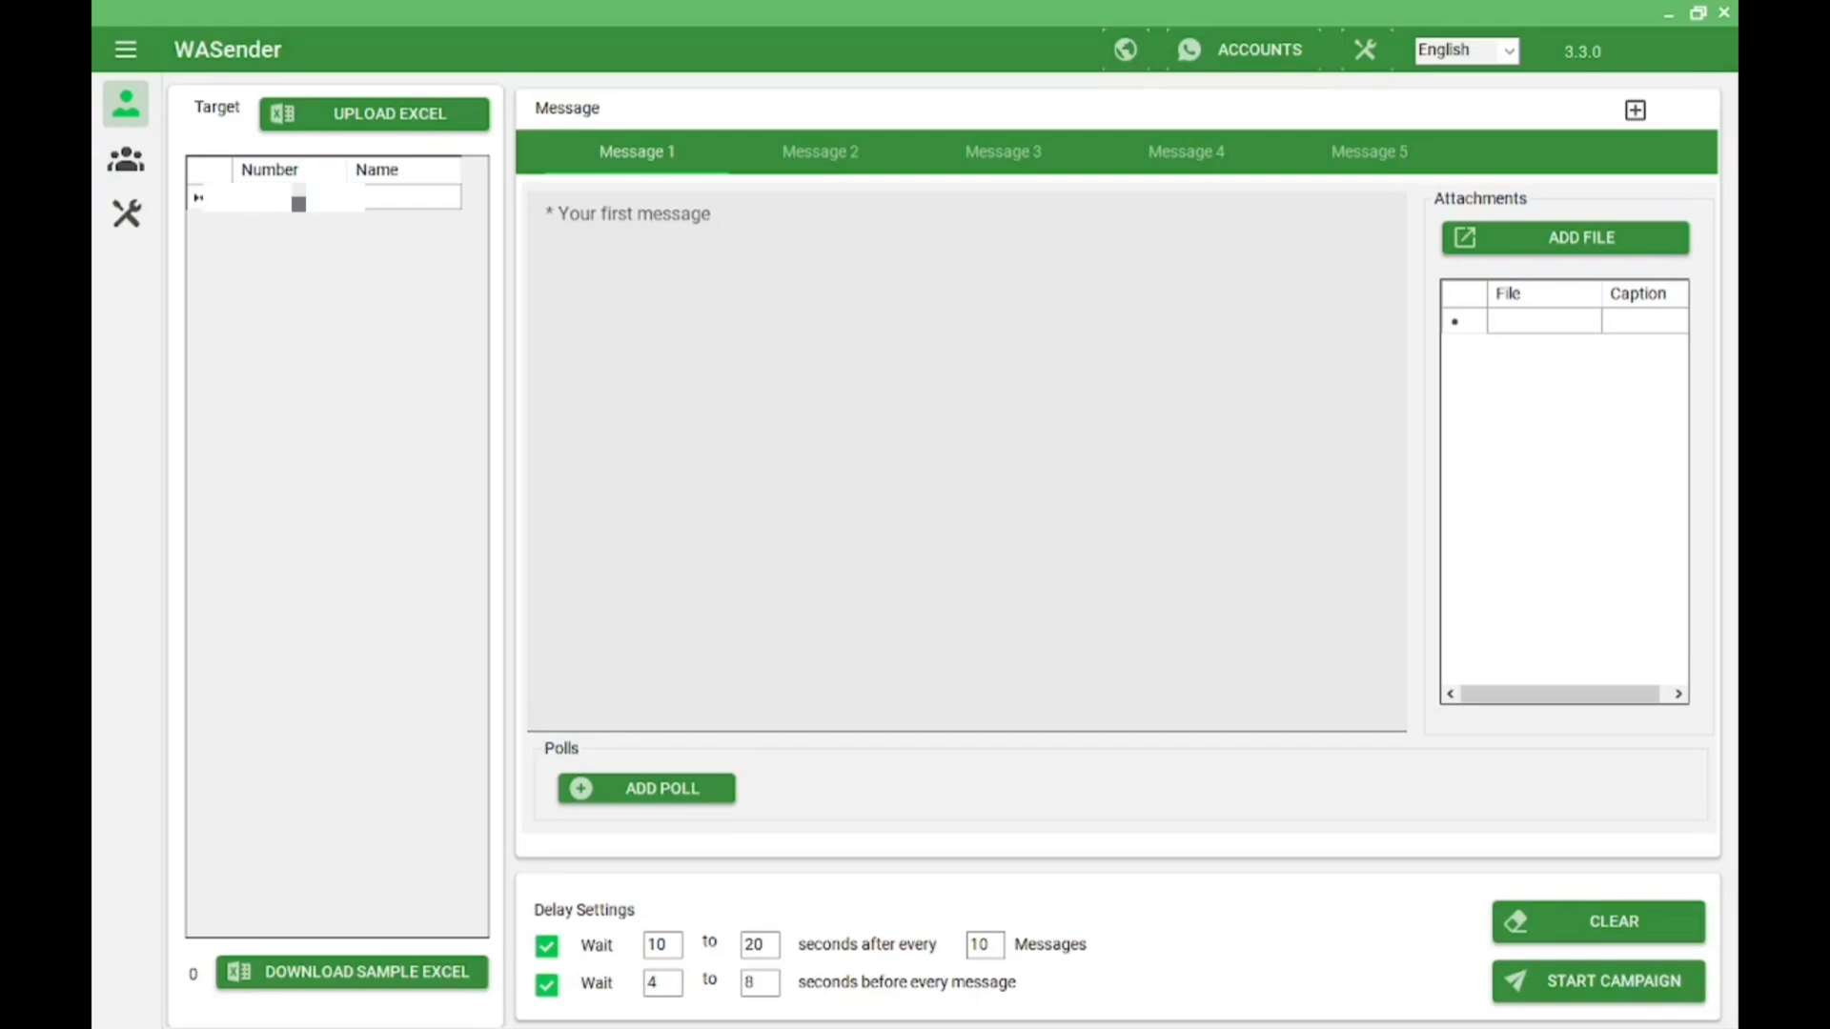
# Enter the first target's phone number and the contact's name in the Target grid
pyautogui.hotkey('ctrl', 'v')
pyautogui.write('12345678')
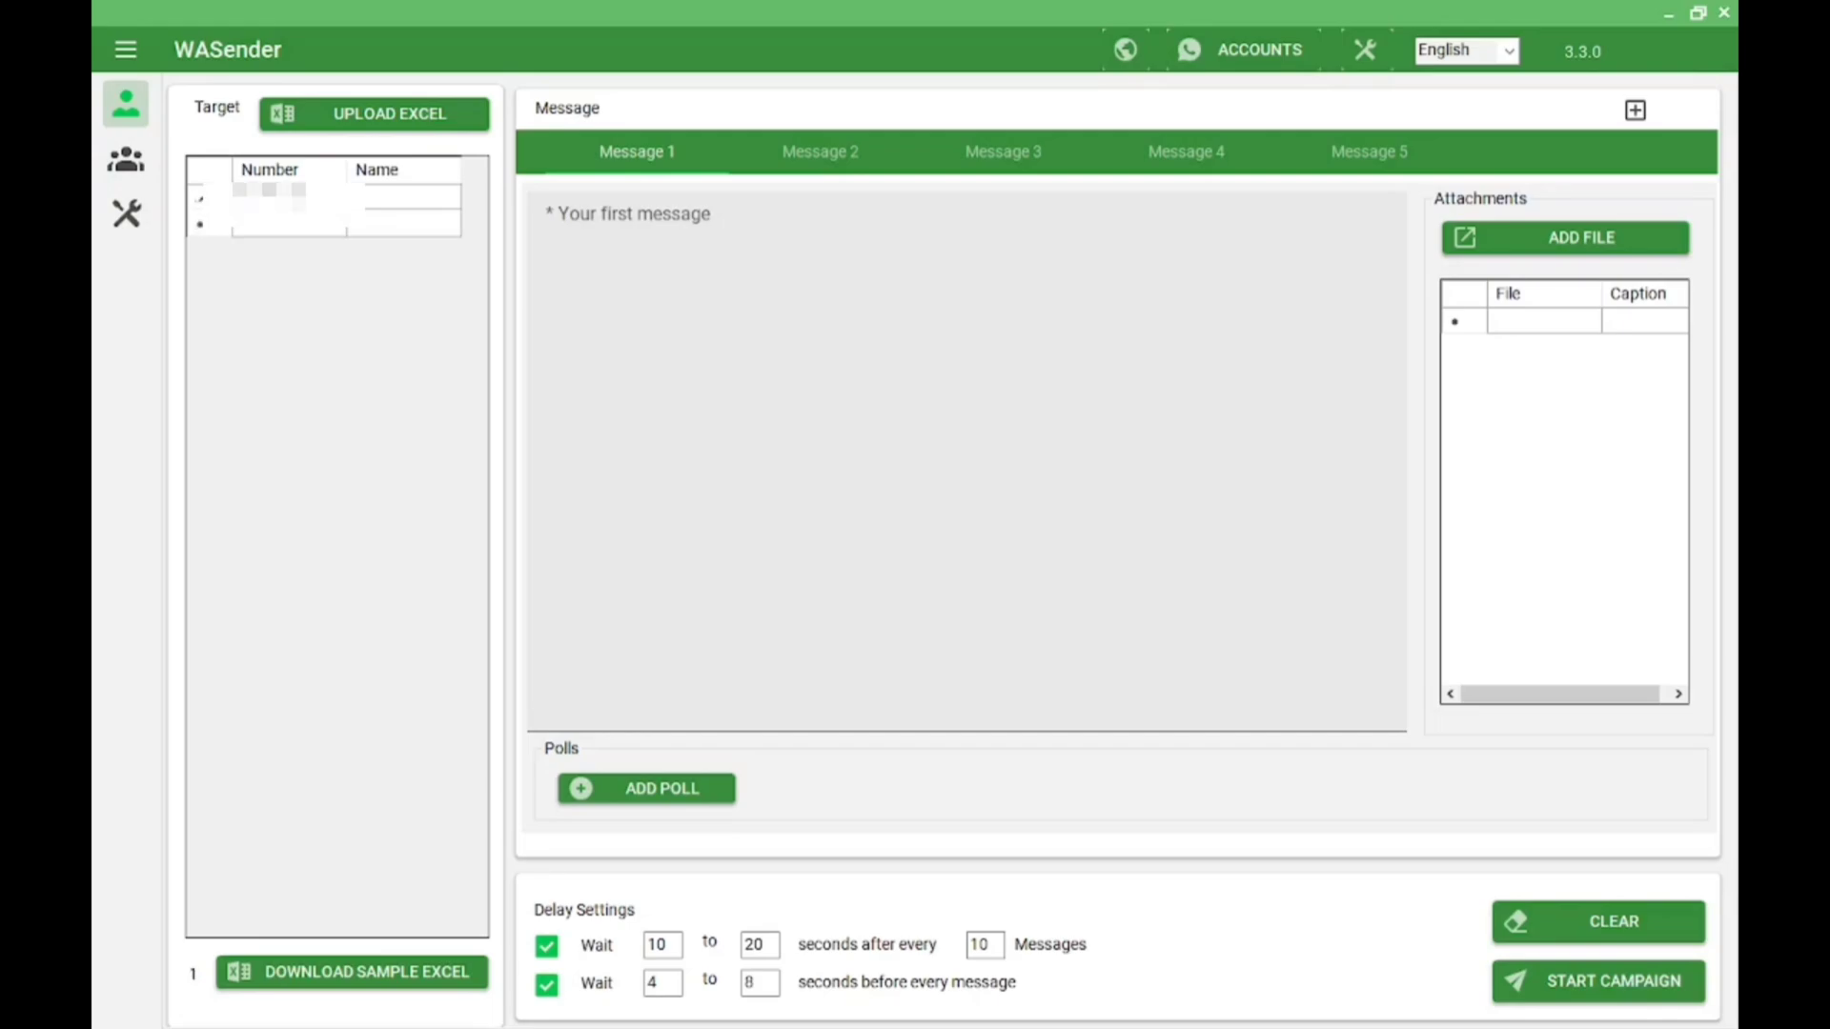
pyautogui.click(408, 209)
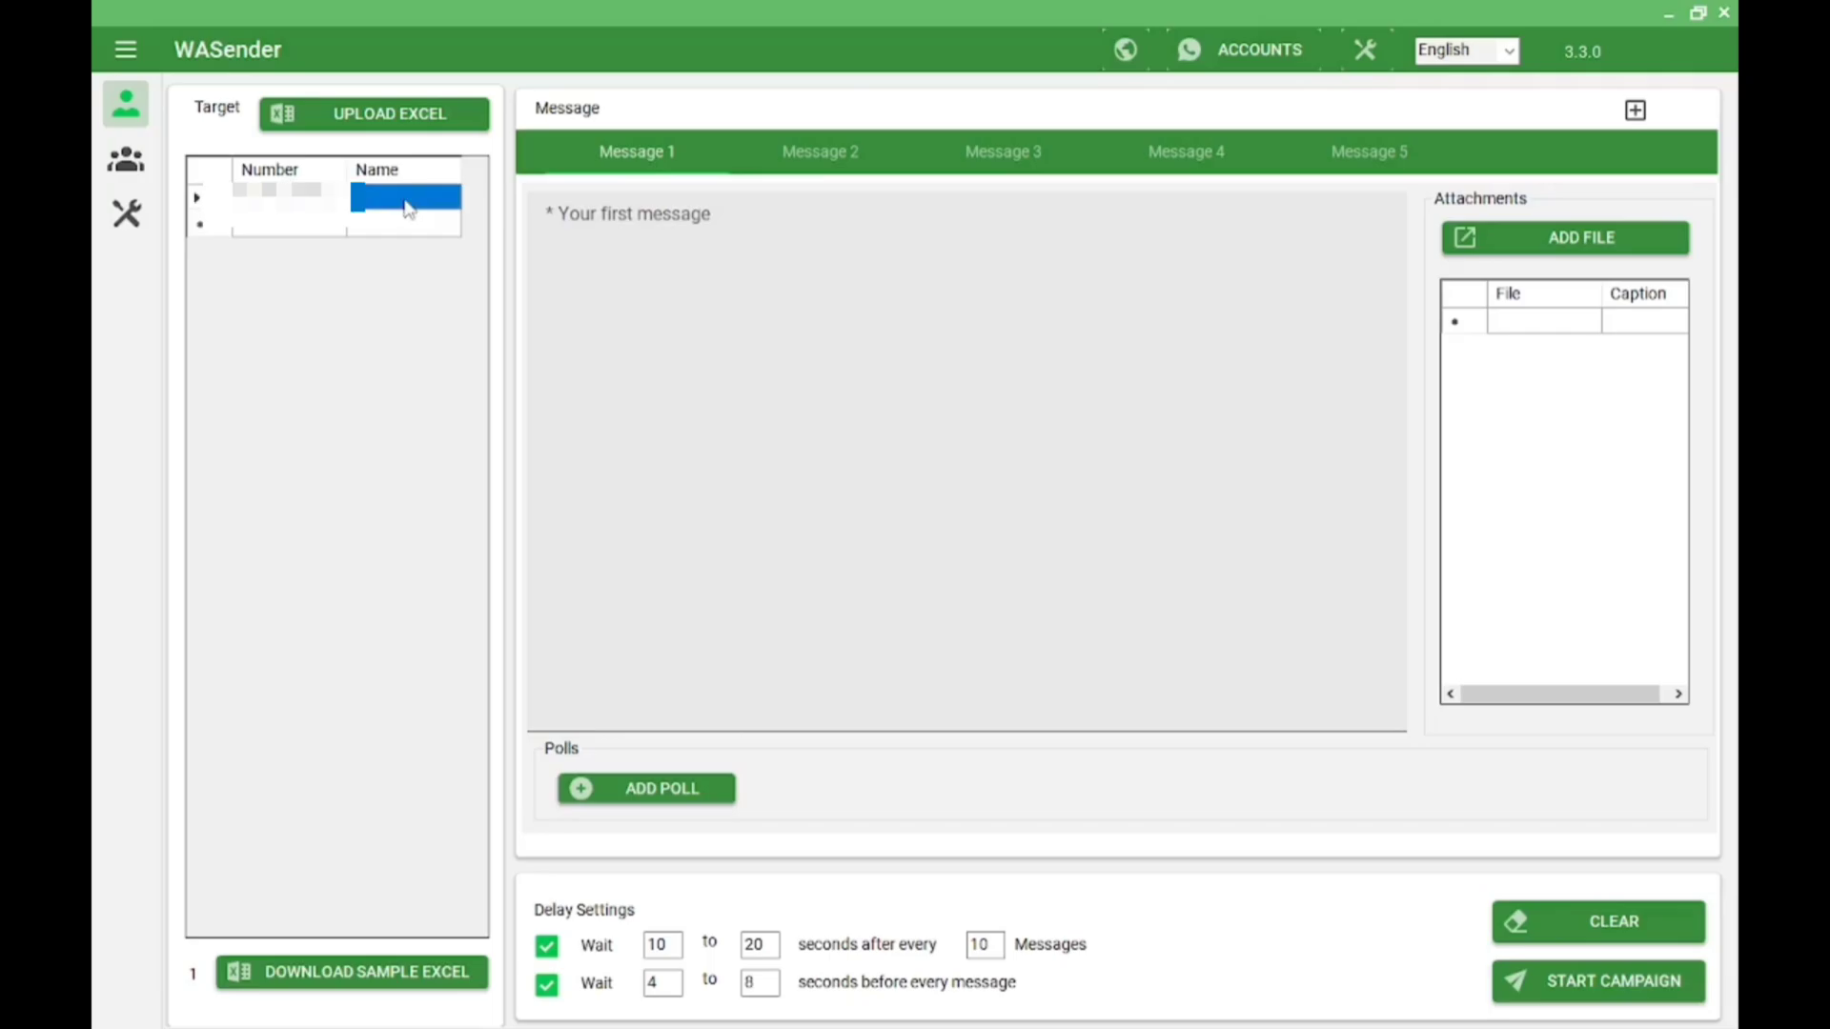
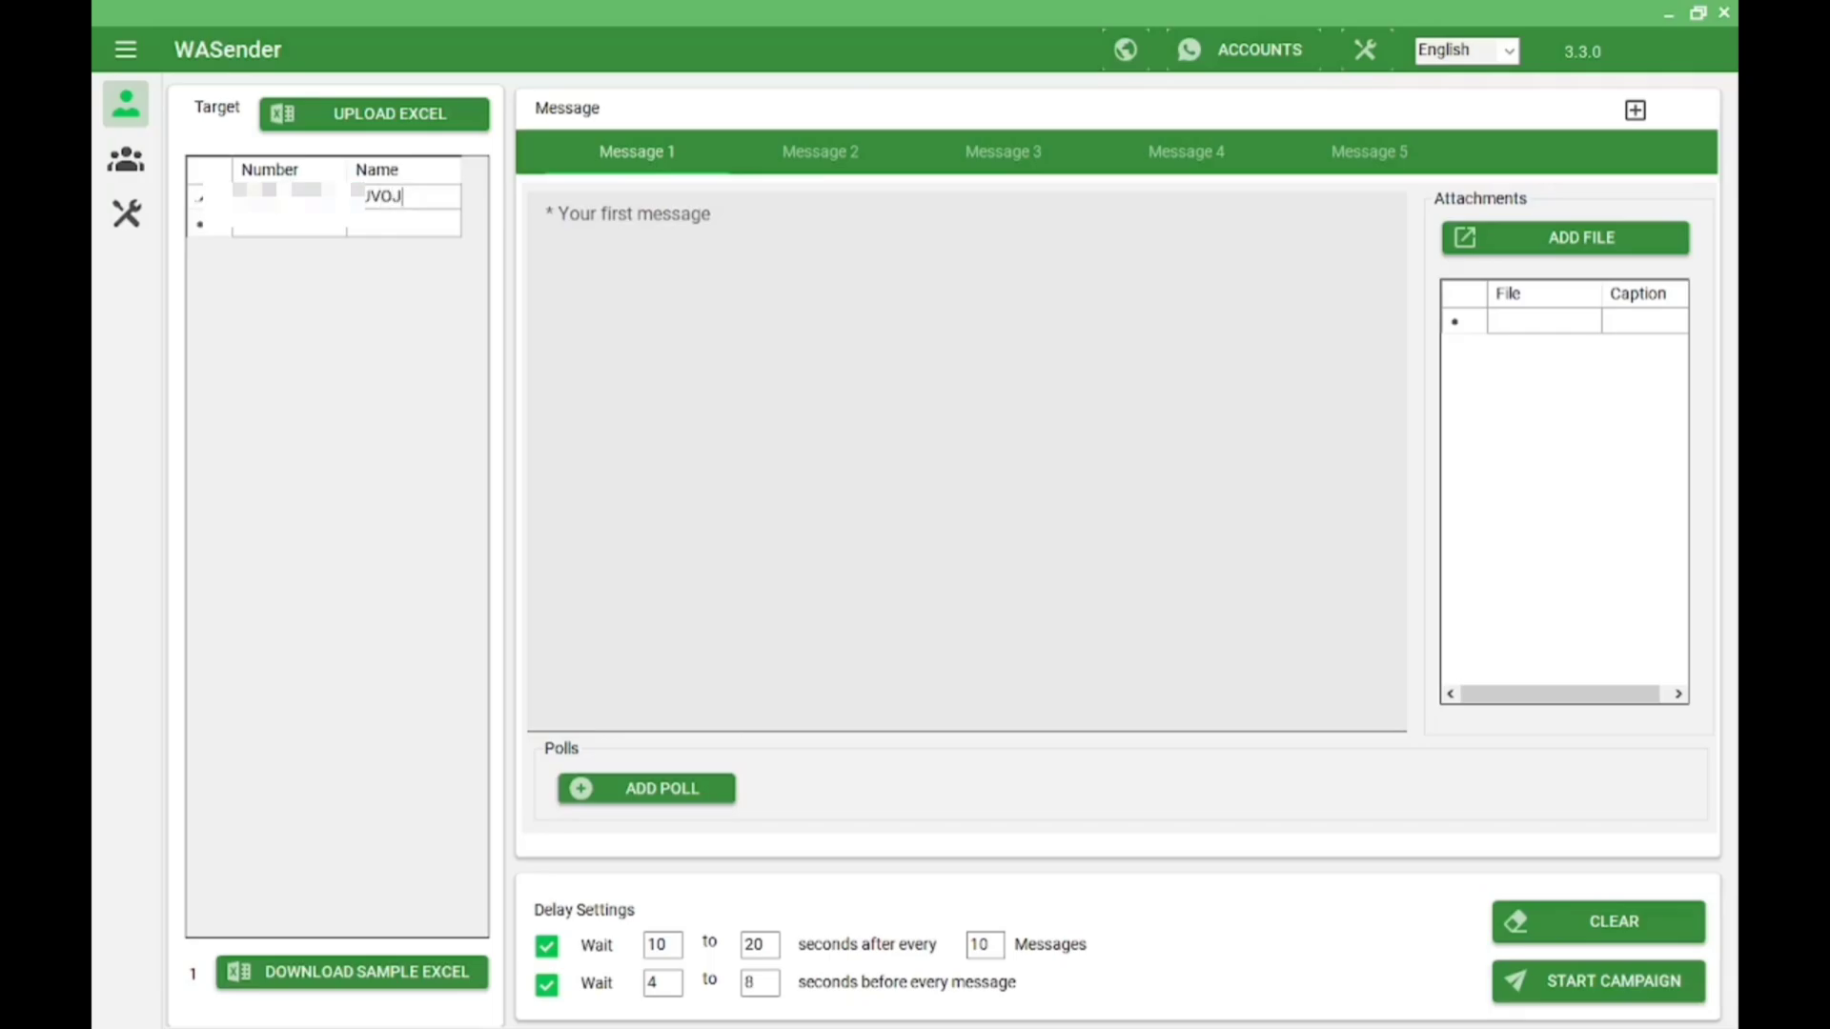
# Write Message 1 as a greeting introducing the sender from YOUR HELP BUDDY, fixing the typo
pyautogui.click(553, 213)
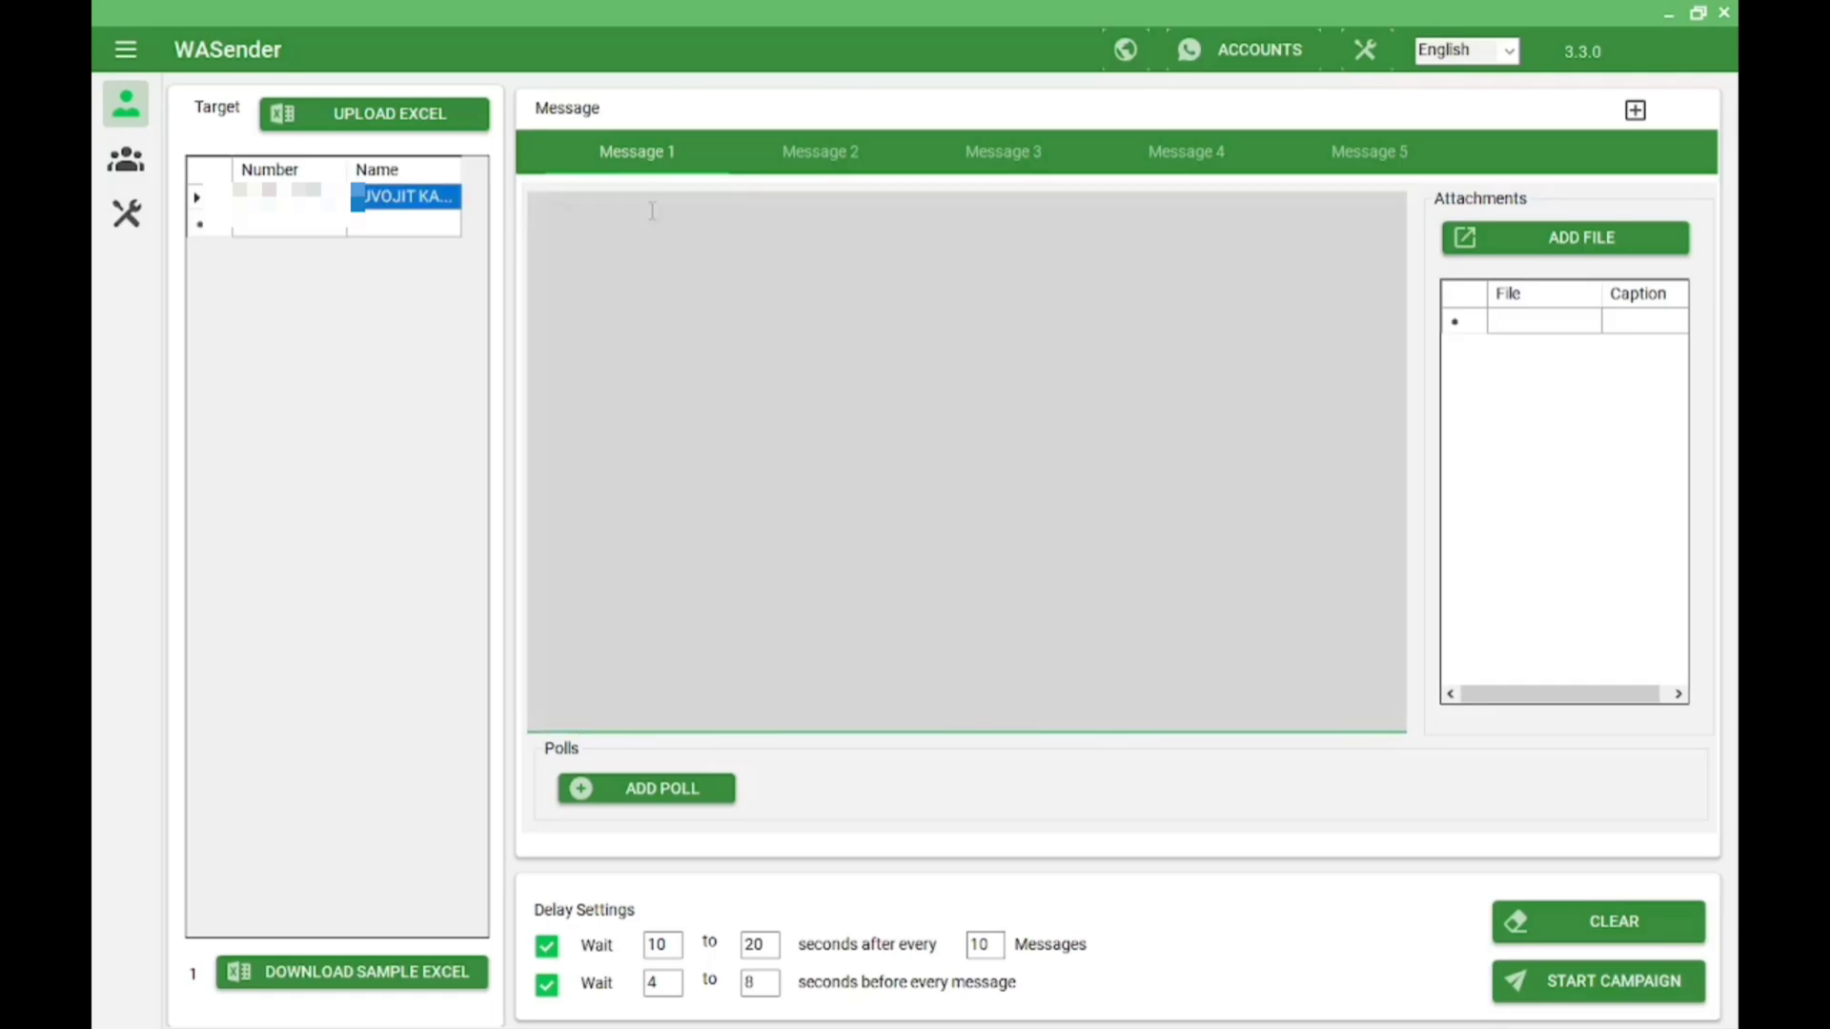
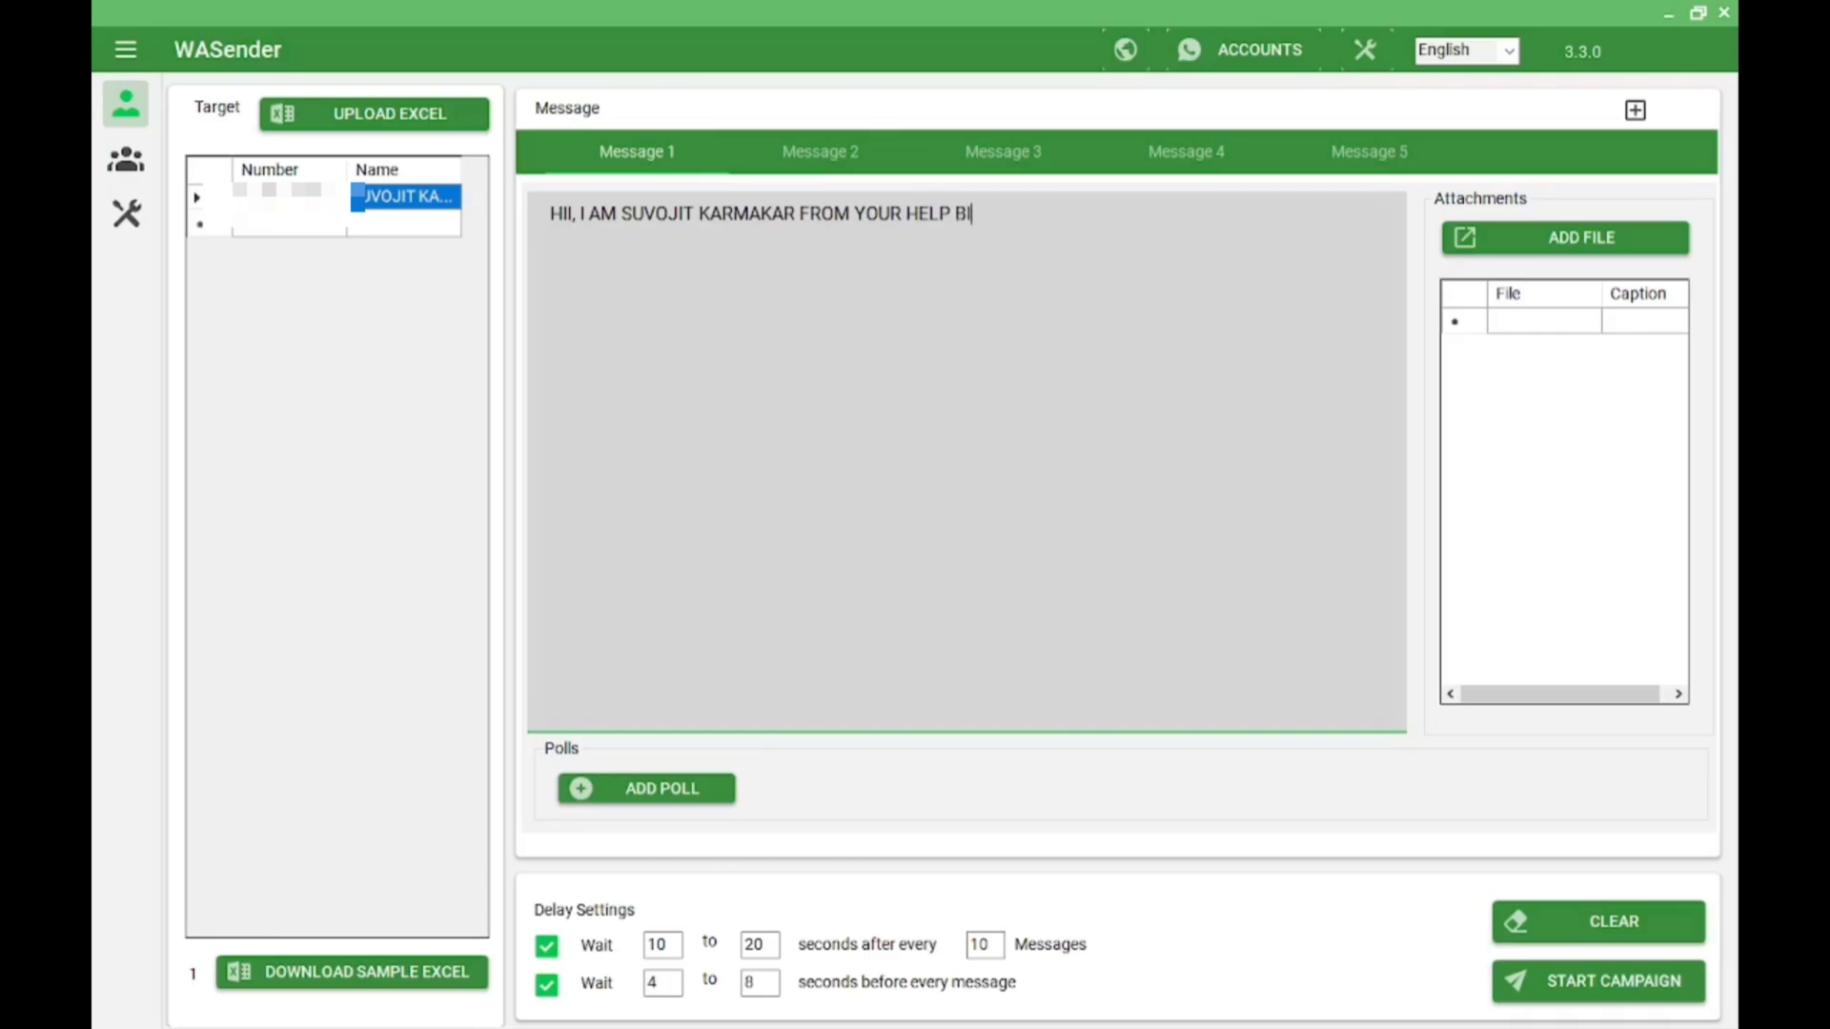
pyautogui.press('BackSpace')
# Try starting the campaign, acknowledge the no-account warning, and close the Launch dialog
pyautogui.click(1613, 995)
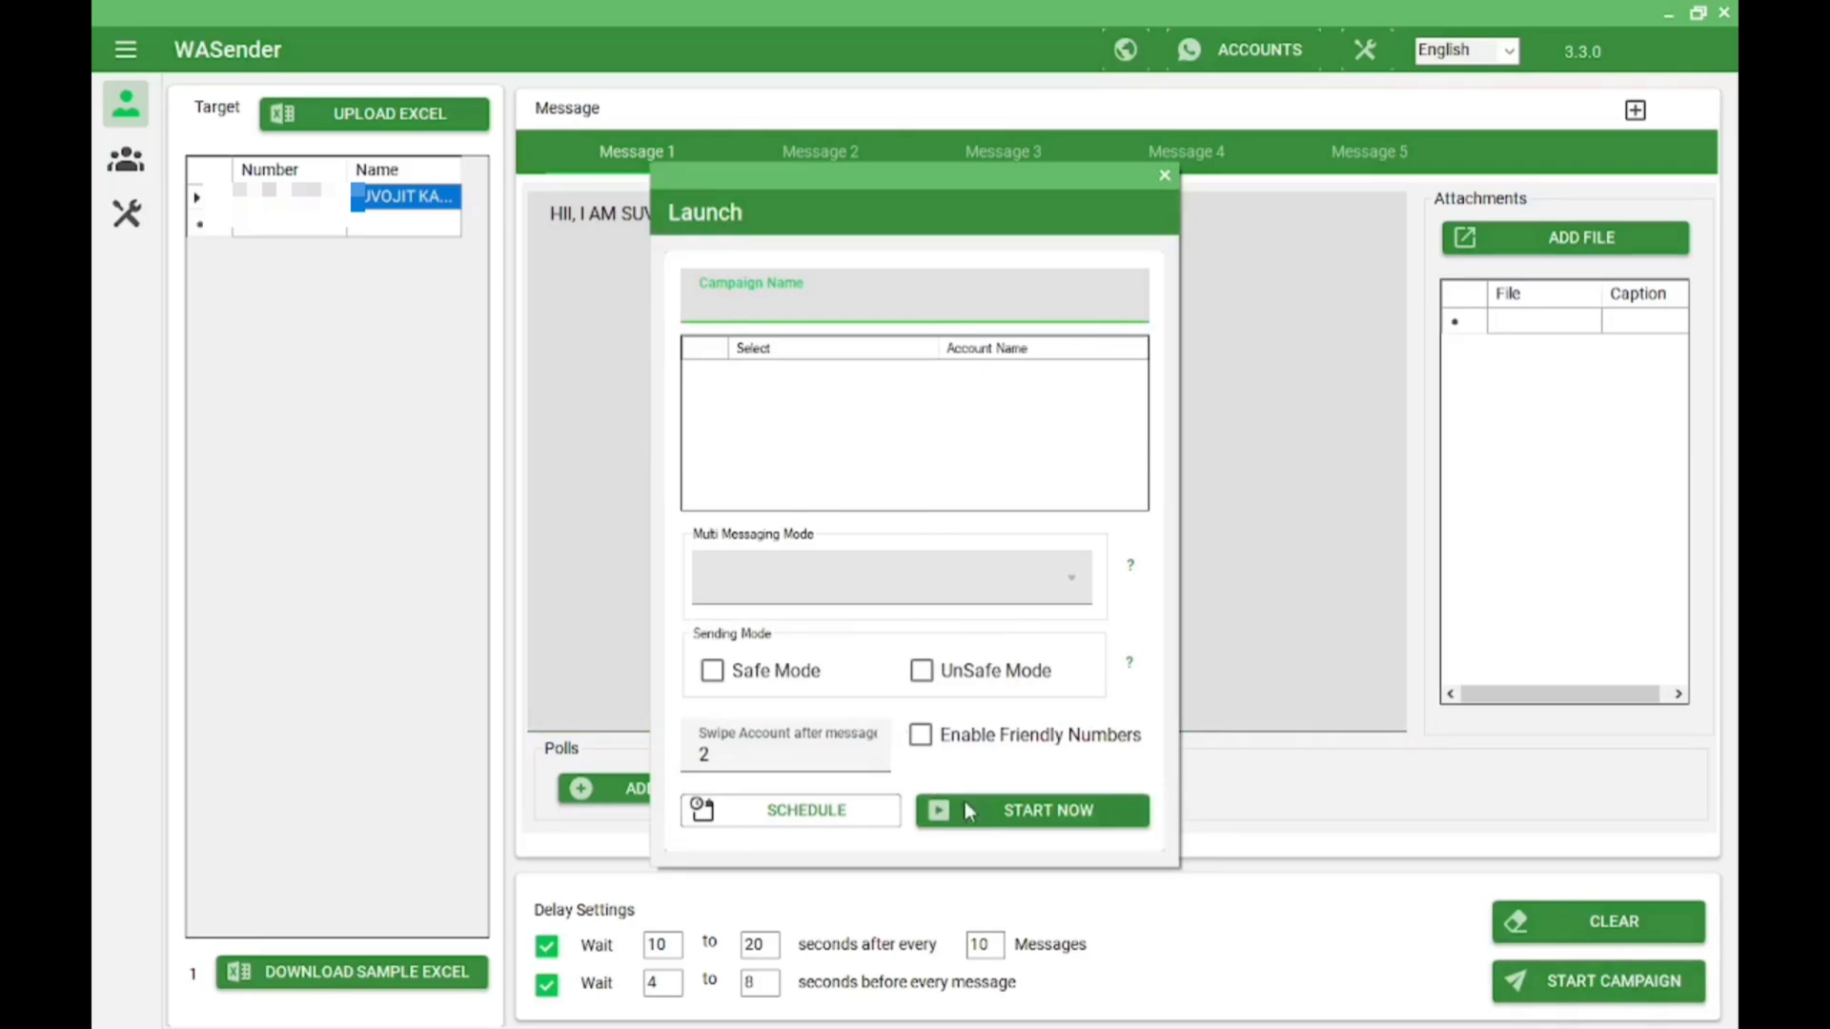
pyautogui.click(1111, 826)
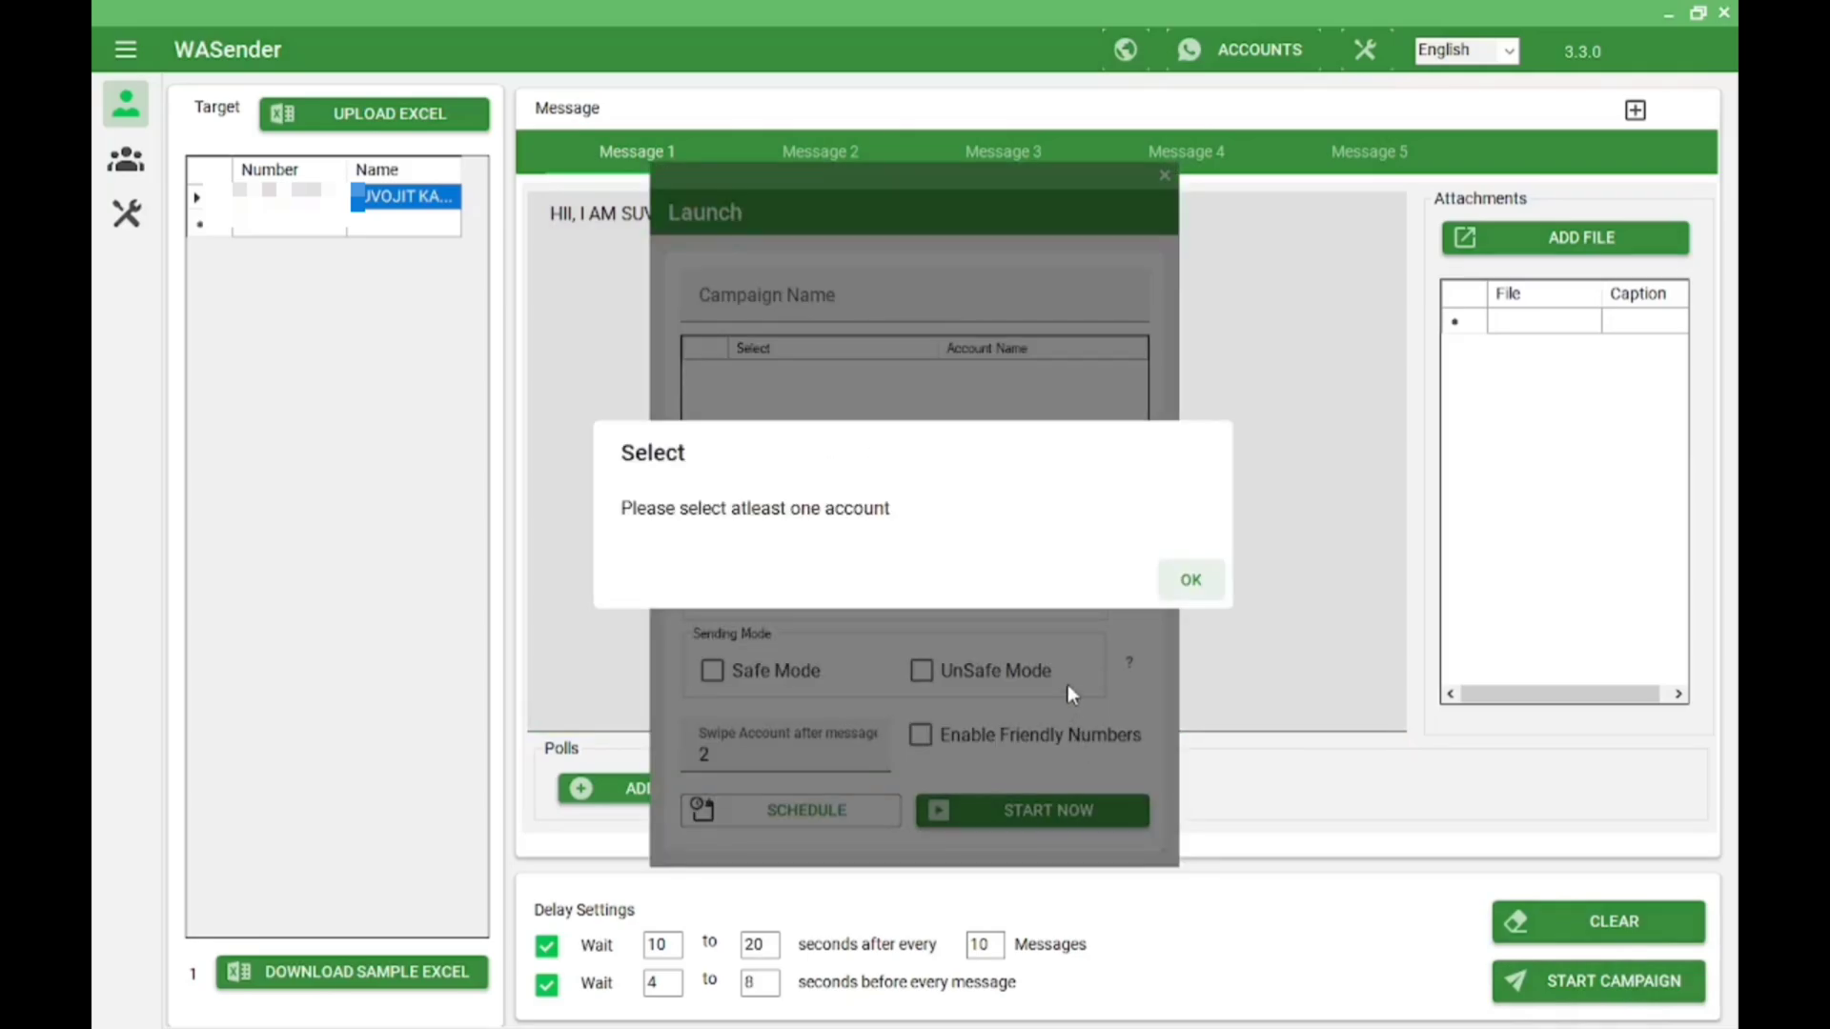
pyautogui.click(1192, 580)
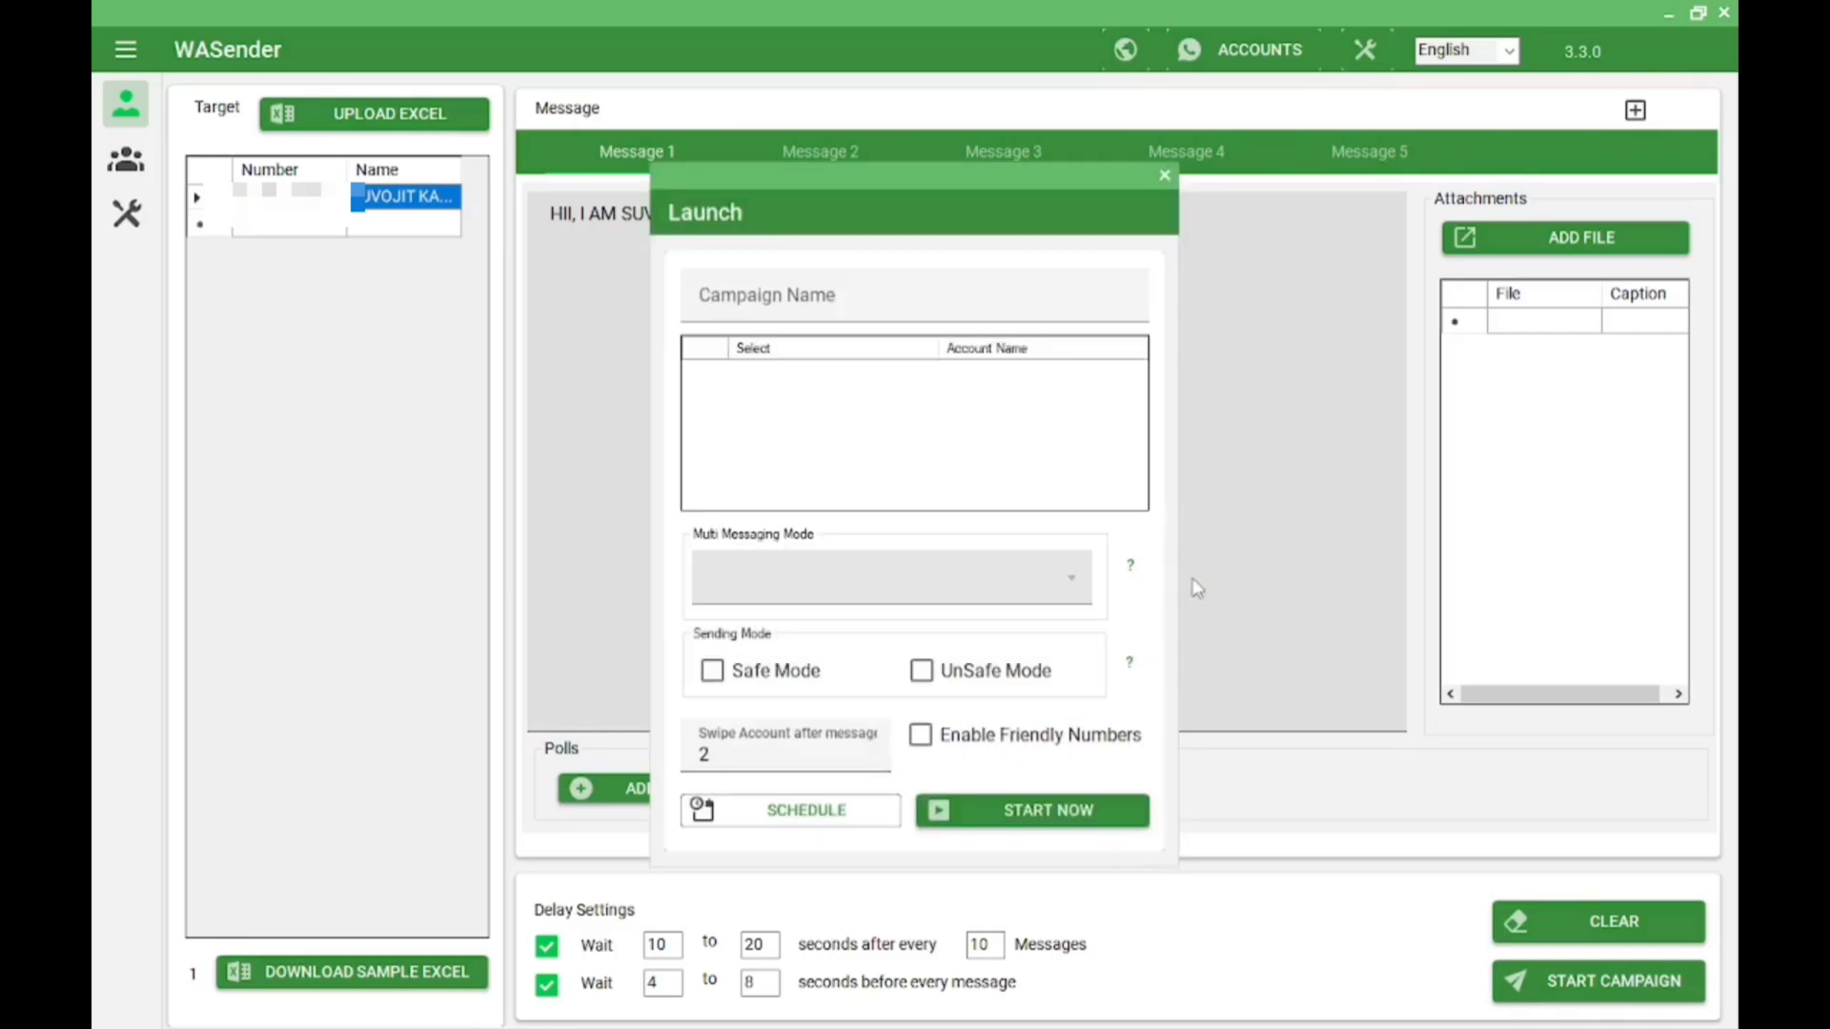
pyautogui.click(1165, 176)
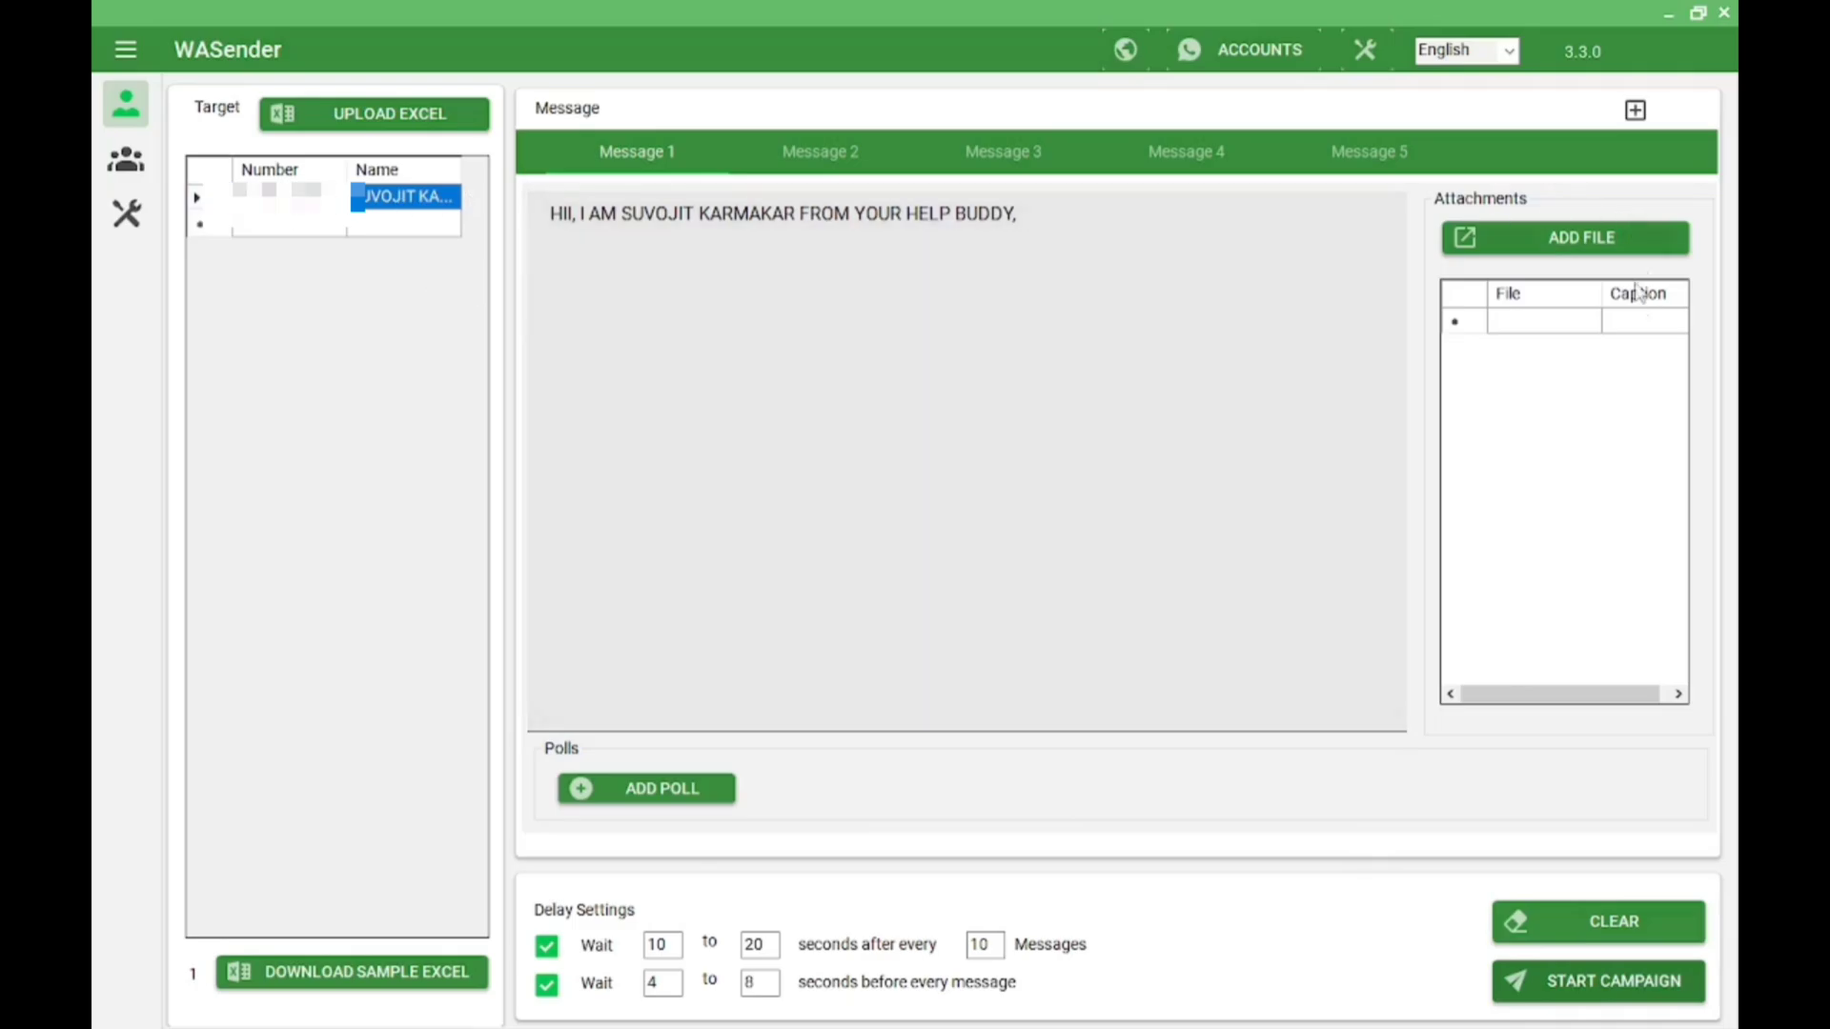
# Enter TEST in the Launch dialog, toggle Safe Mode on and off, retry, then close after the warning
pyautogui.click(1618, 990)
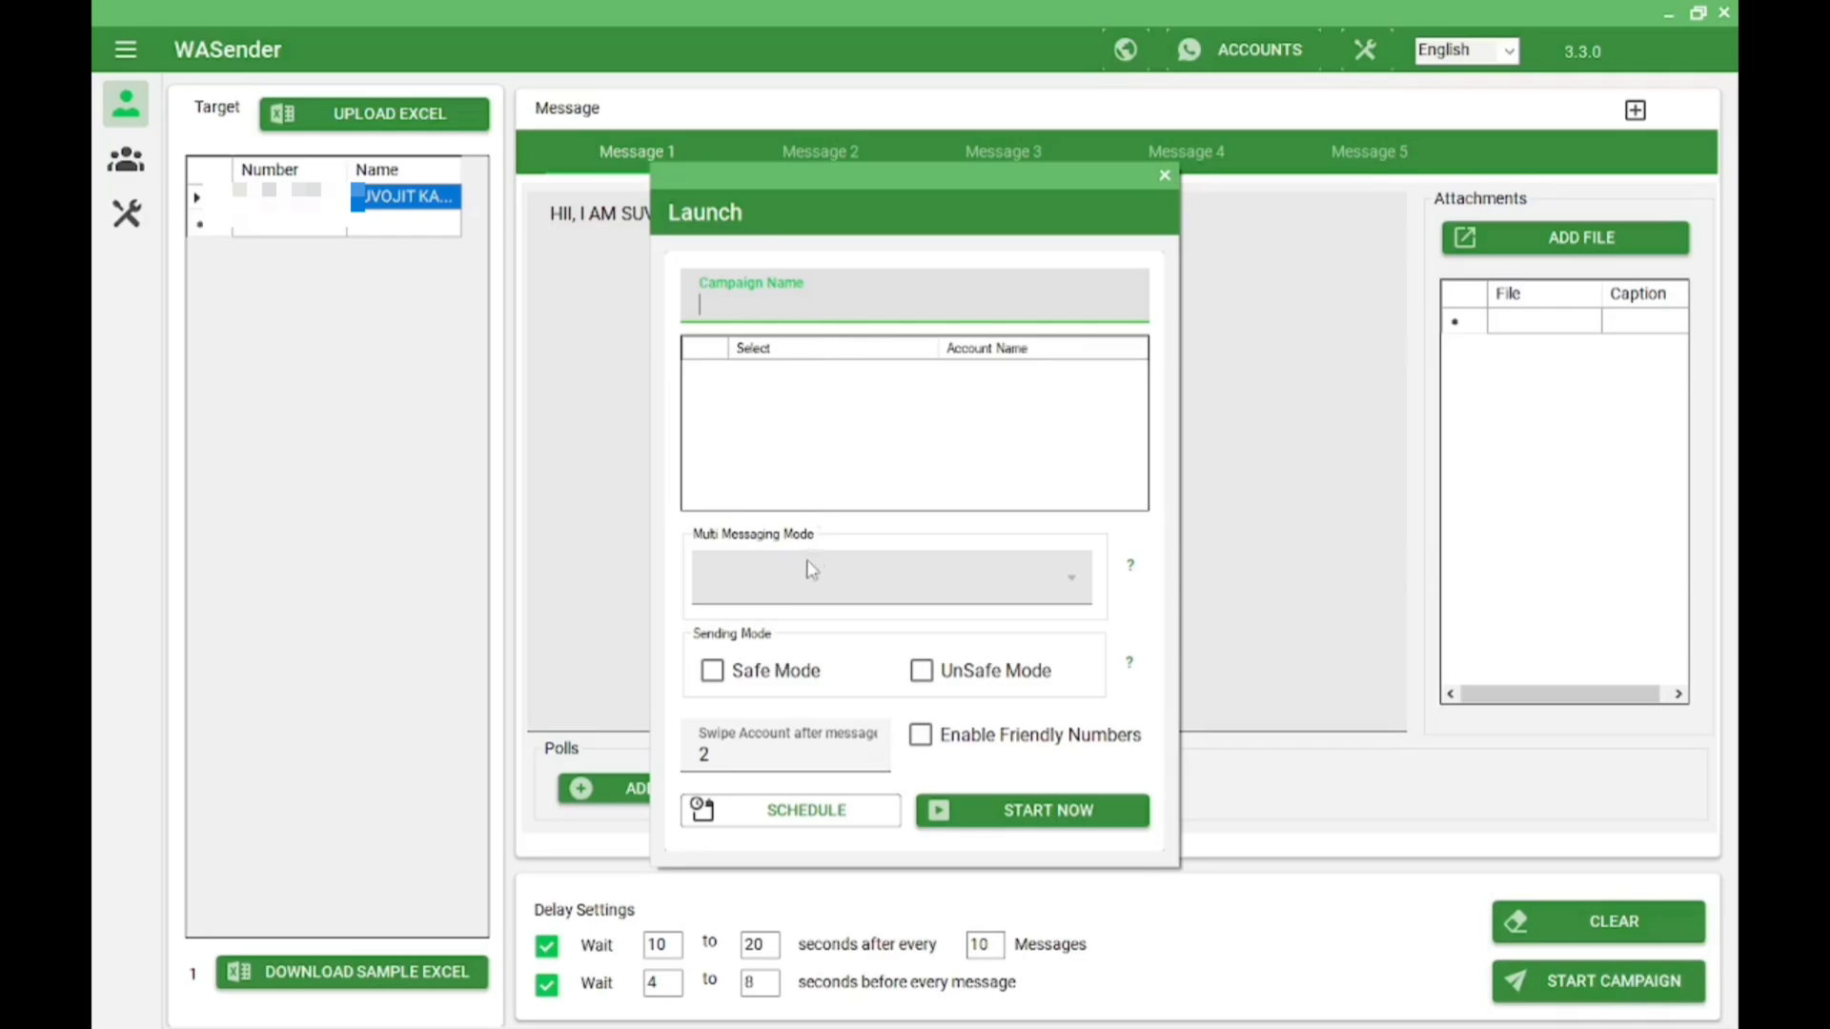
pyautogui.click(712, 670)
pyautogui.write('TEST')
pyautogui.click(714, 675)
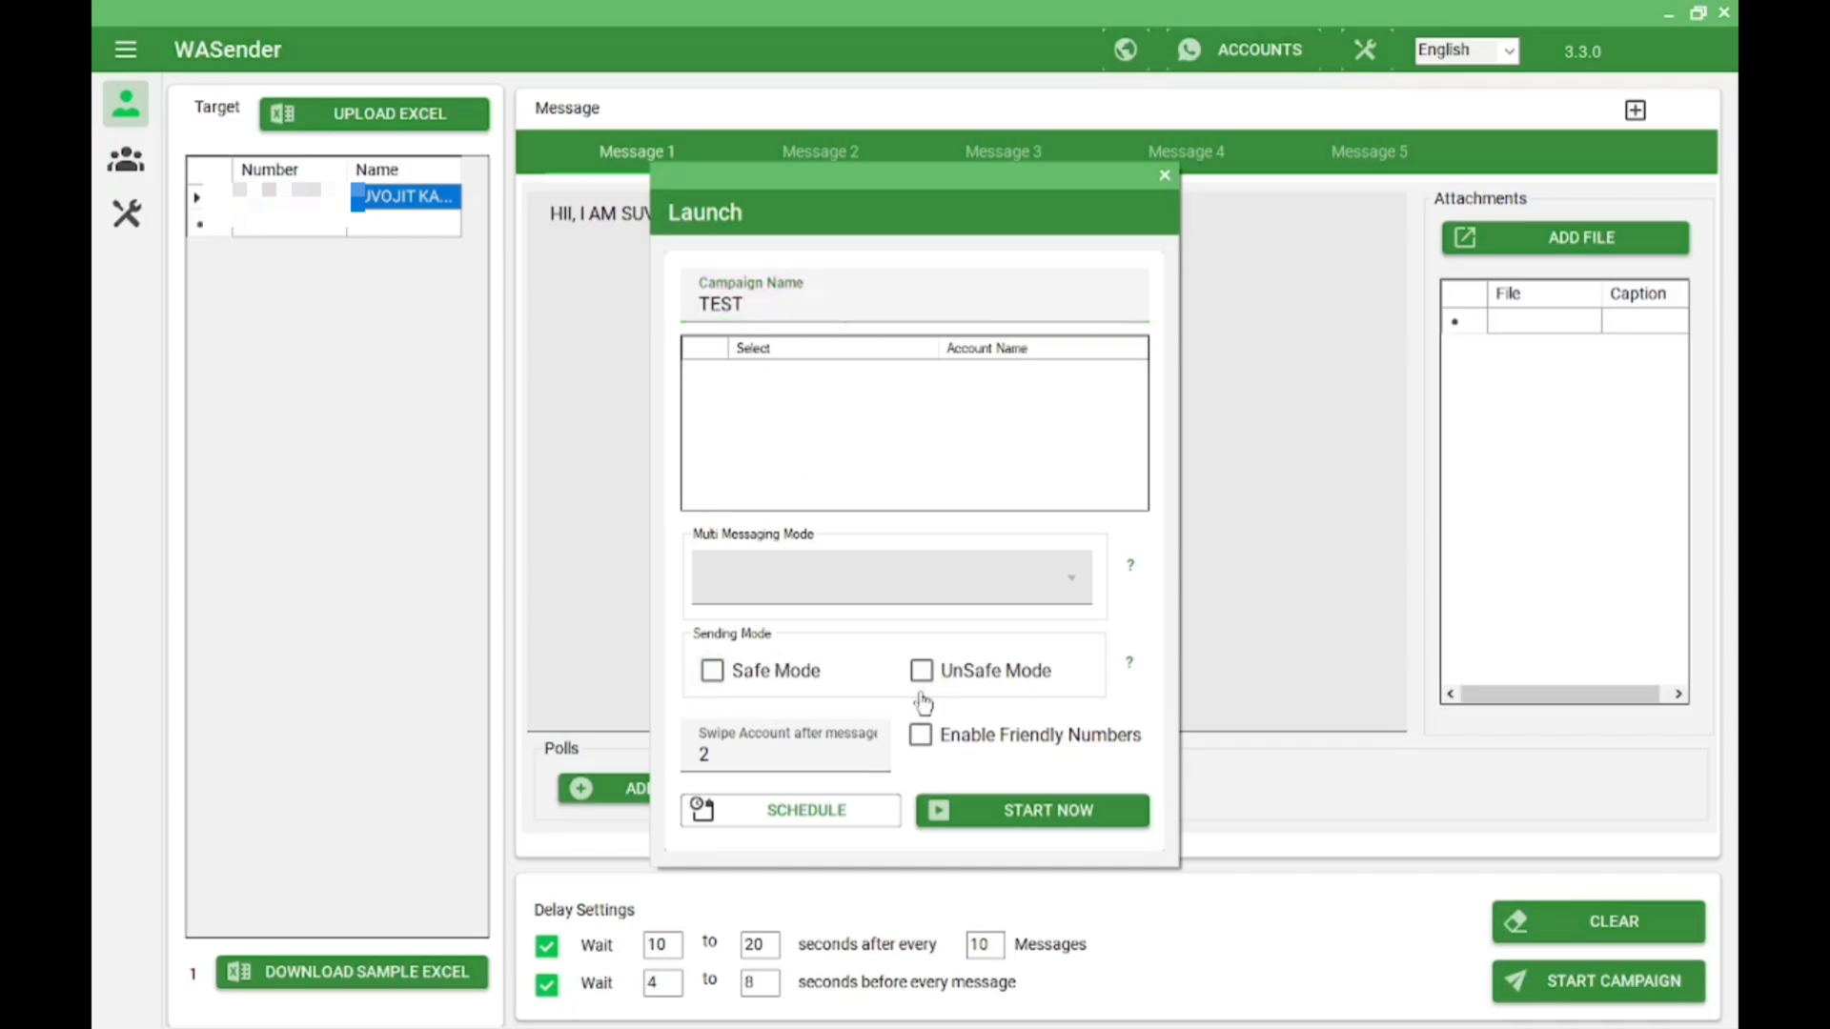
pyautogui.click(1048, 820)
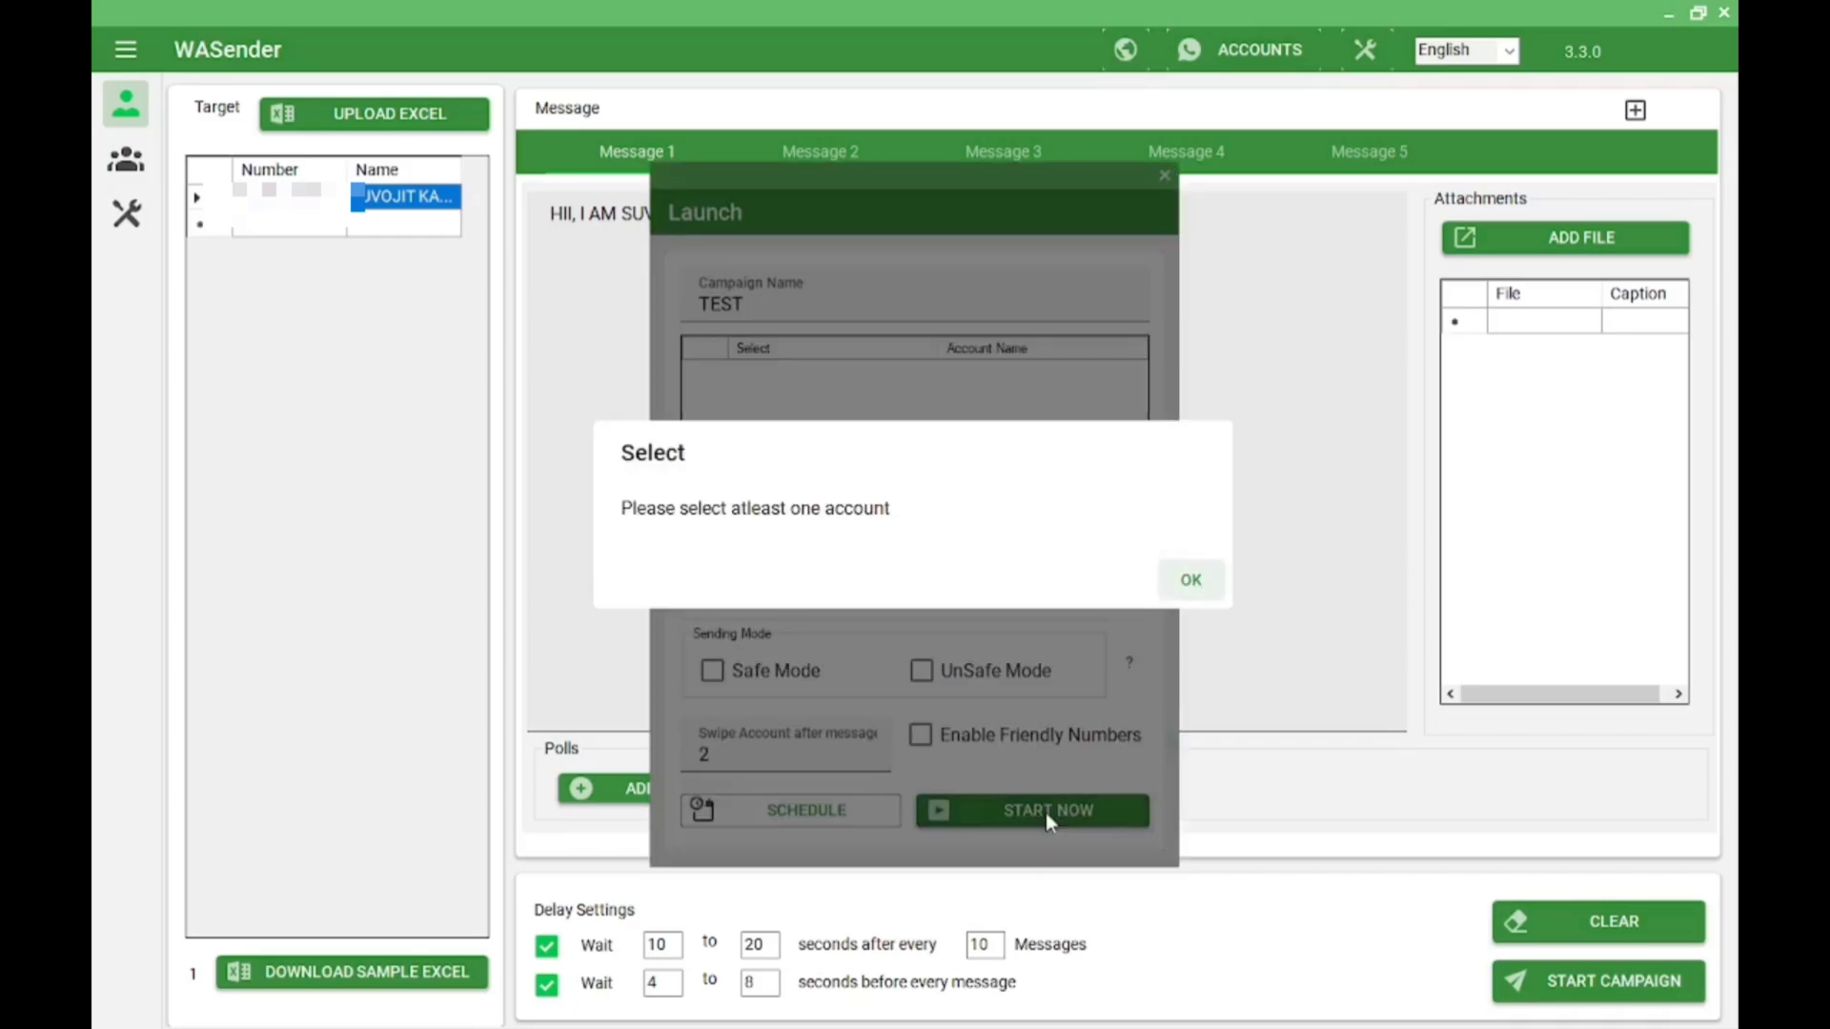
pyautogui.click(1192, 580)
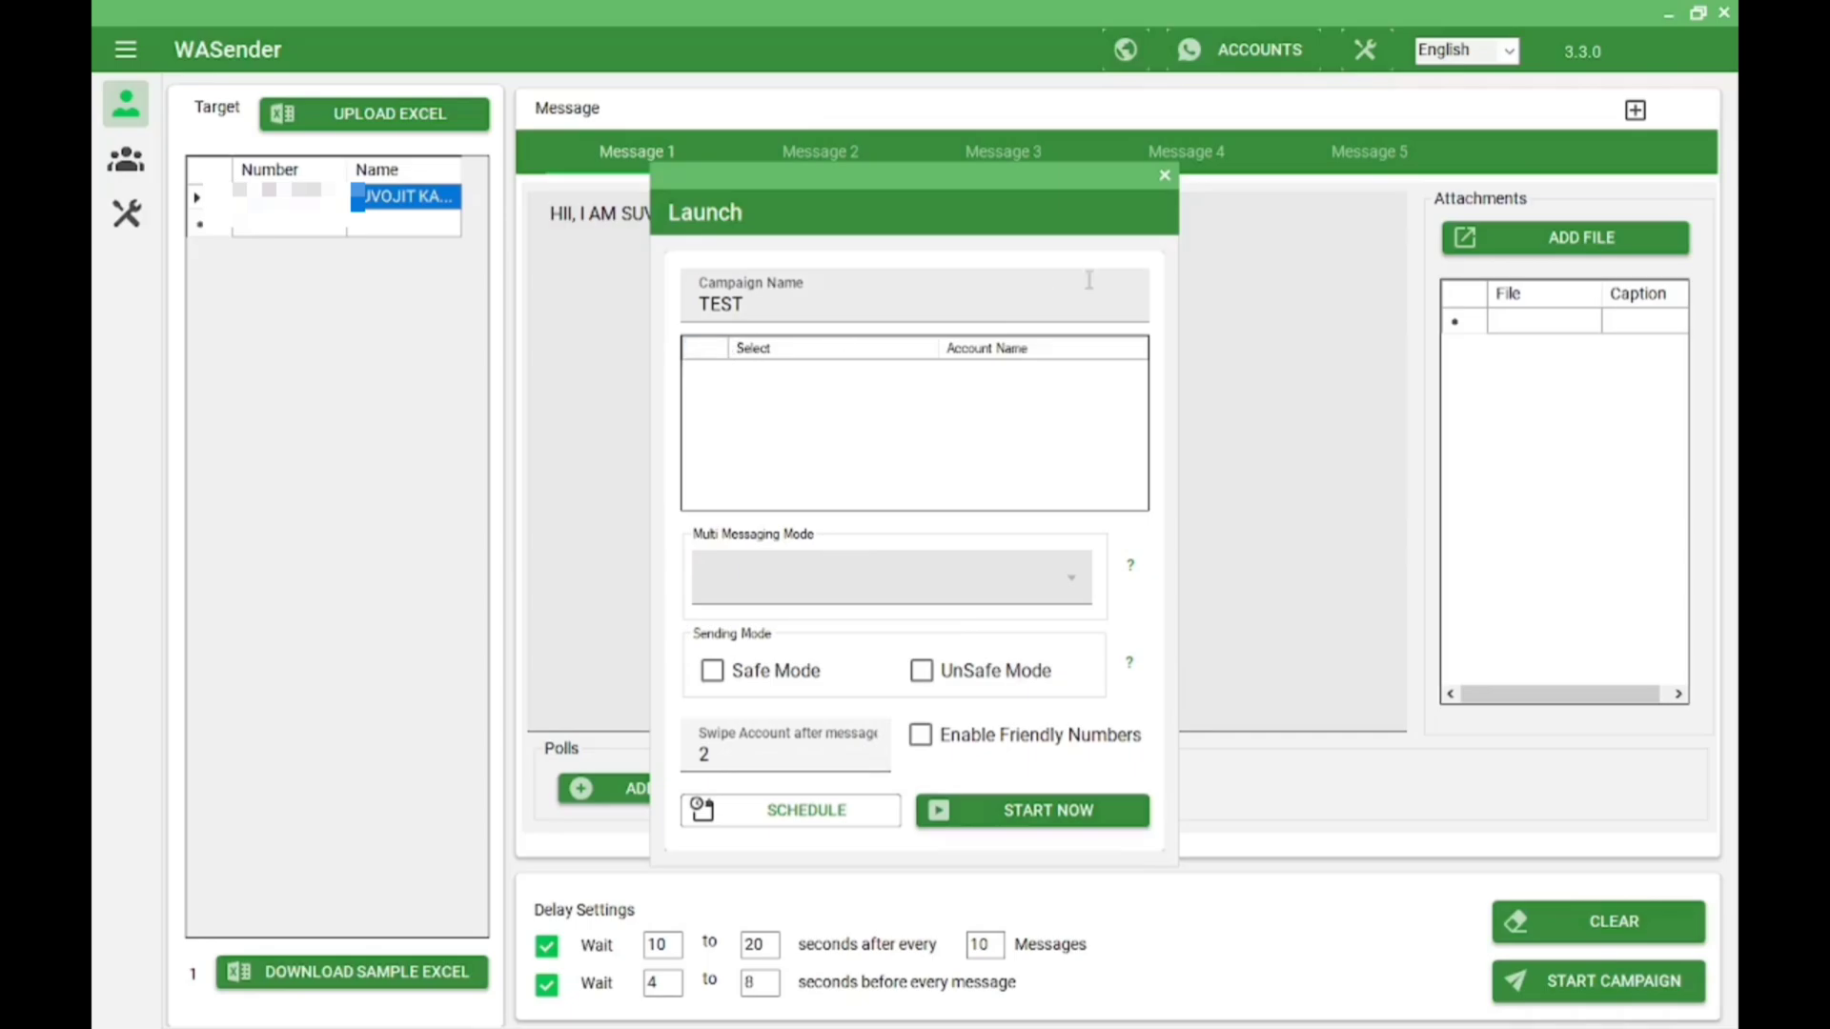
pyautogui.click(1162, 184)
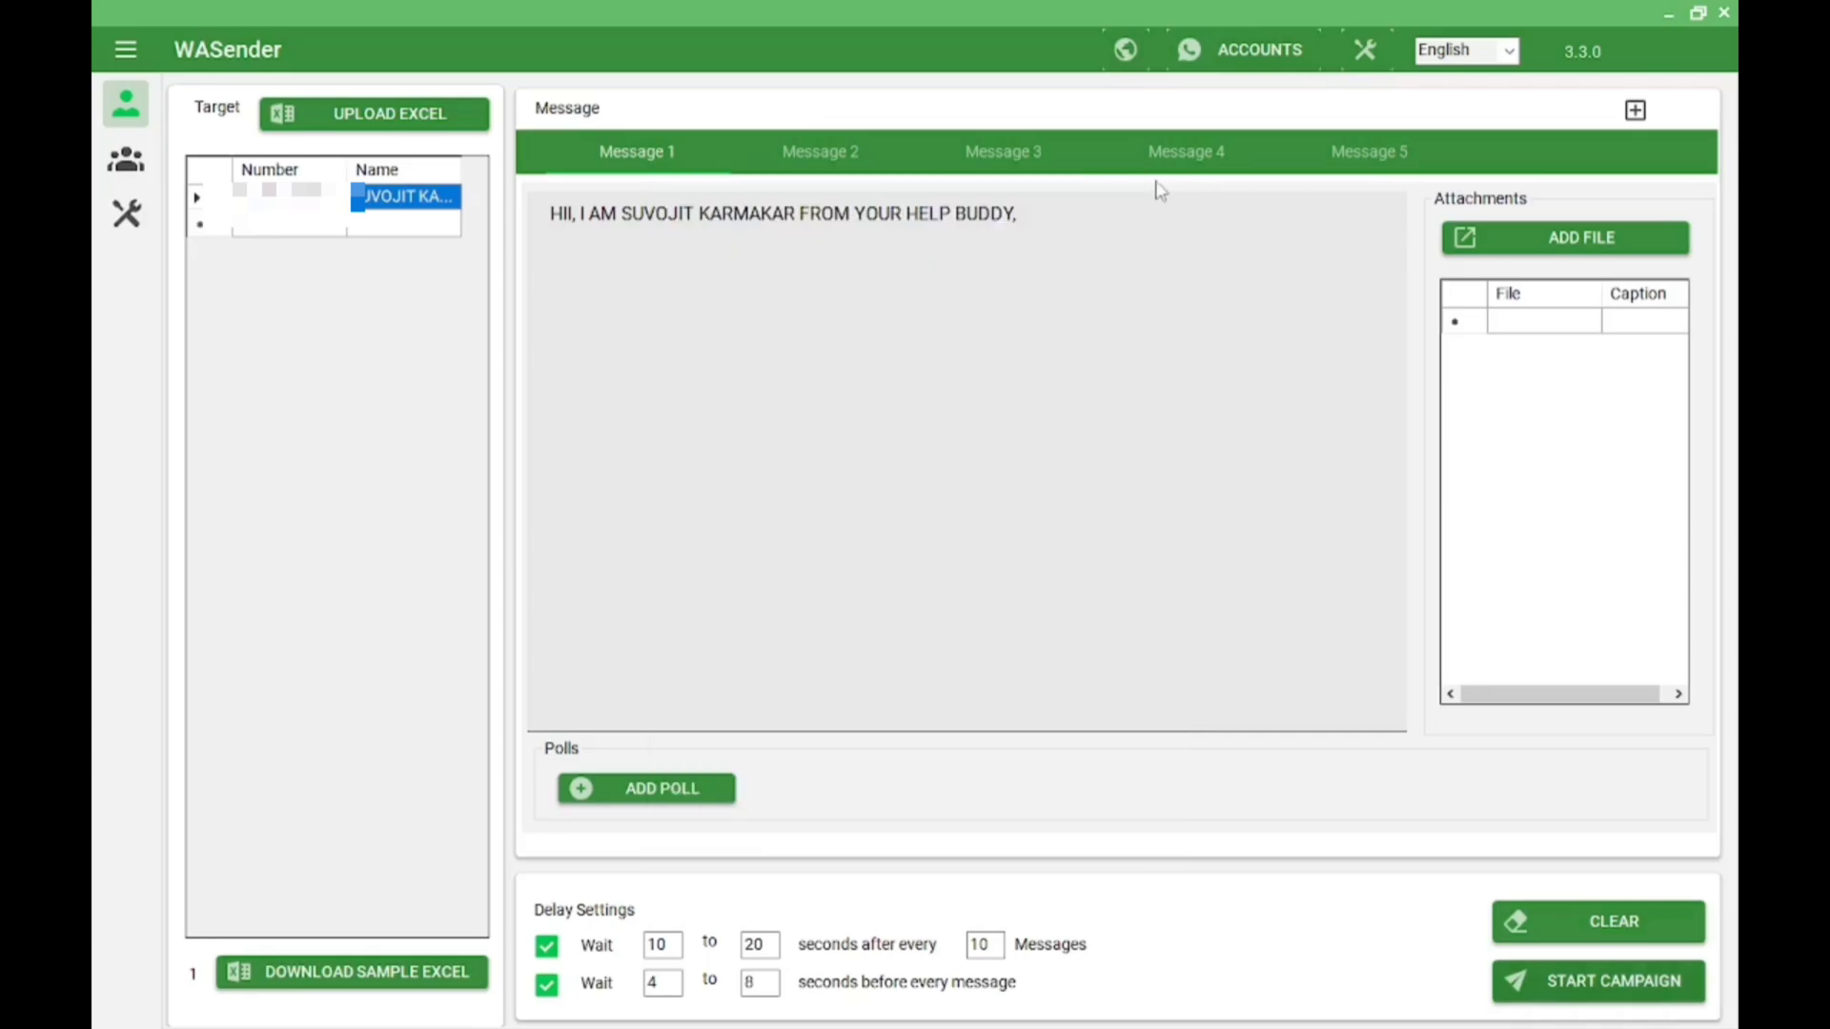
# Load WhatsApp Web in the WASender browser, close the Microsoft Store detour, and hide the browser
pyautogui.click(1126, 48)
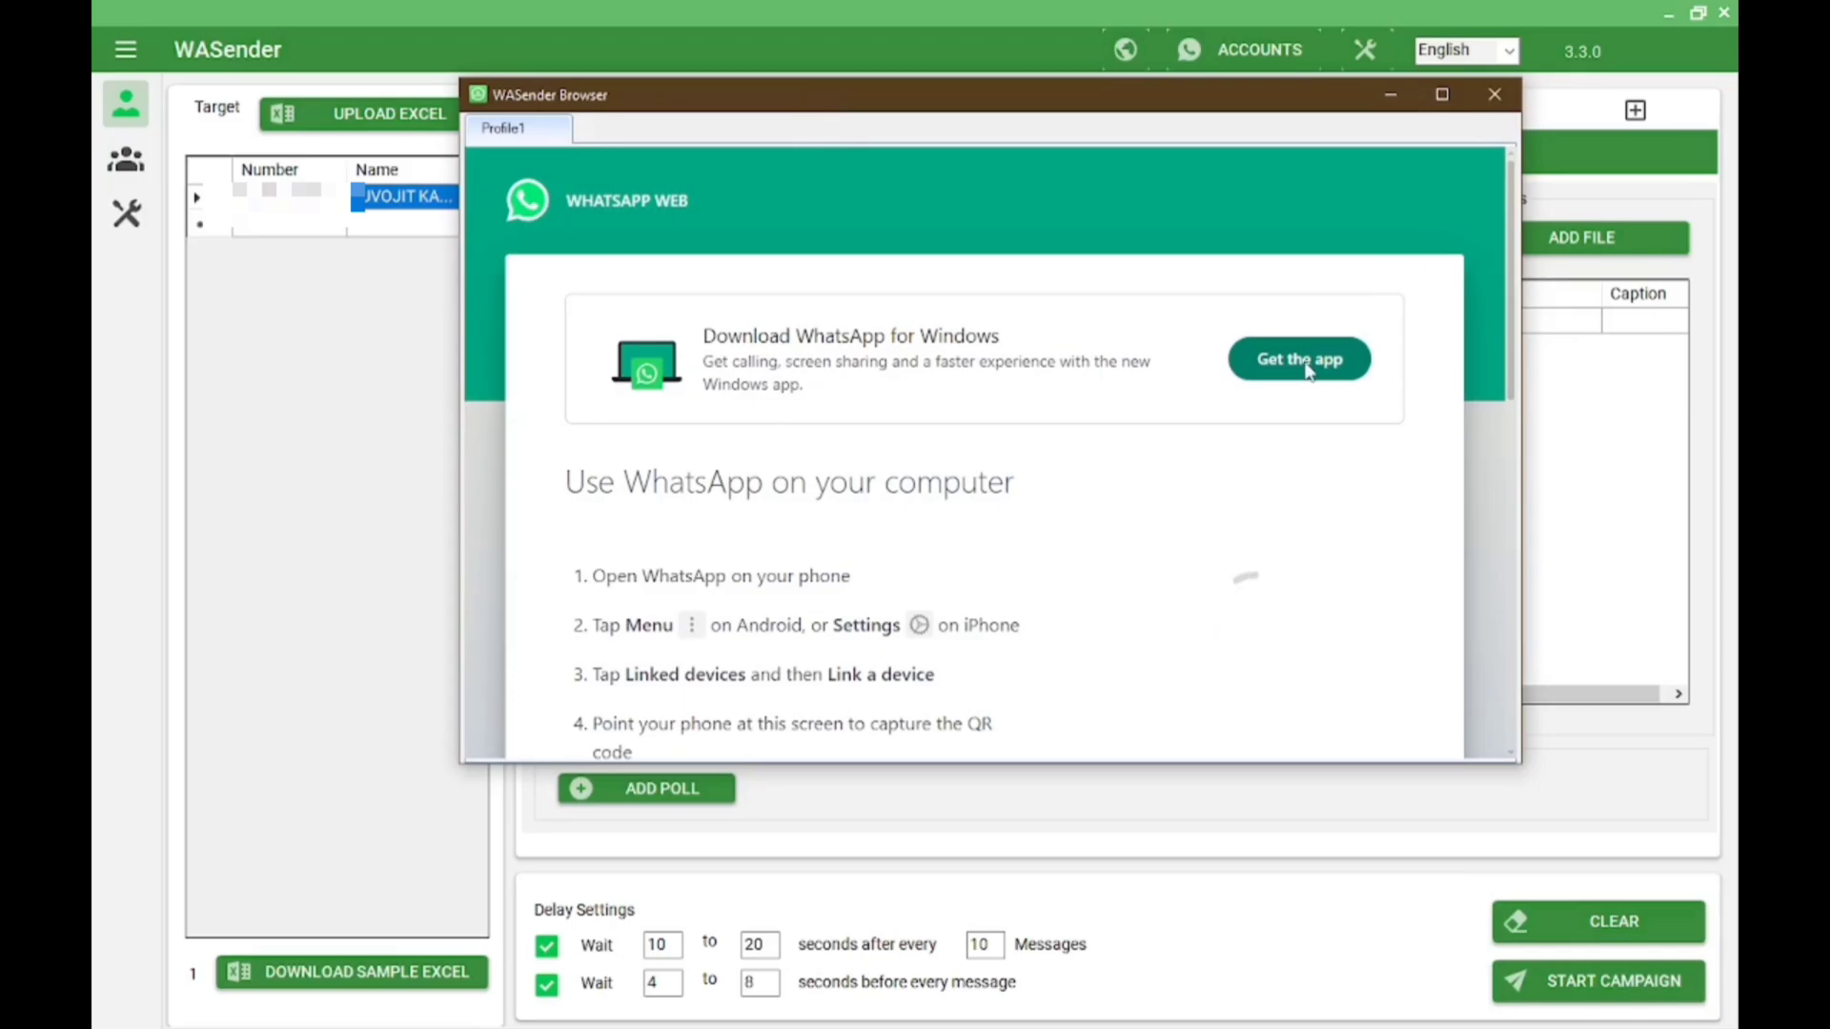
pyautogui.click(1297, 360)
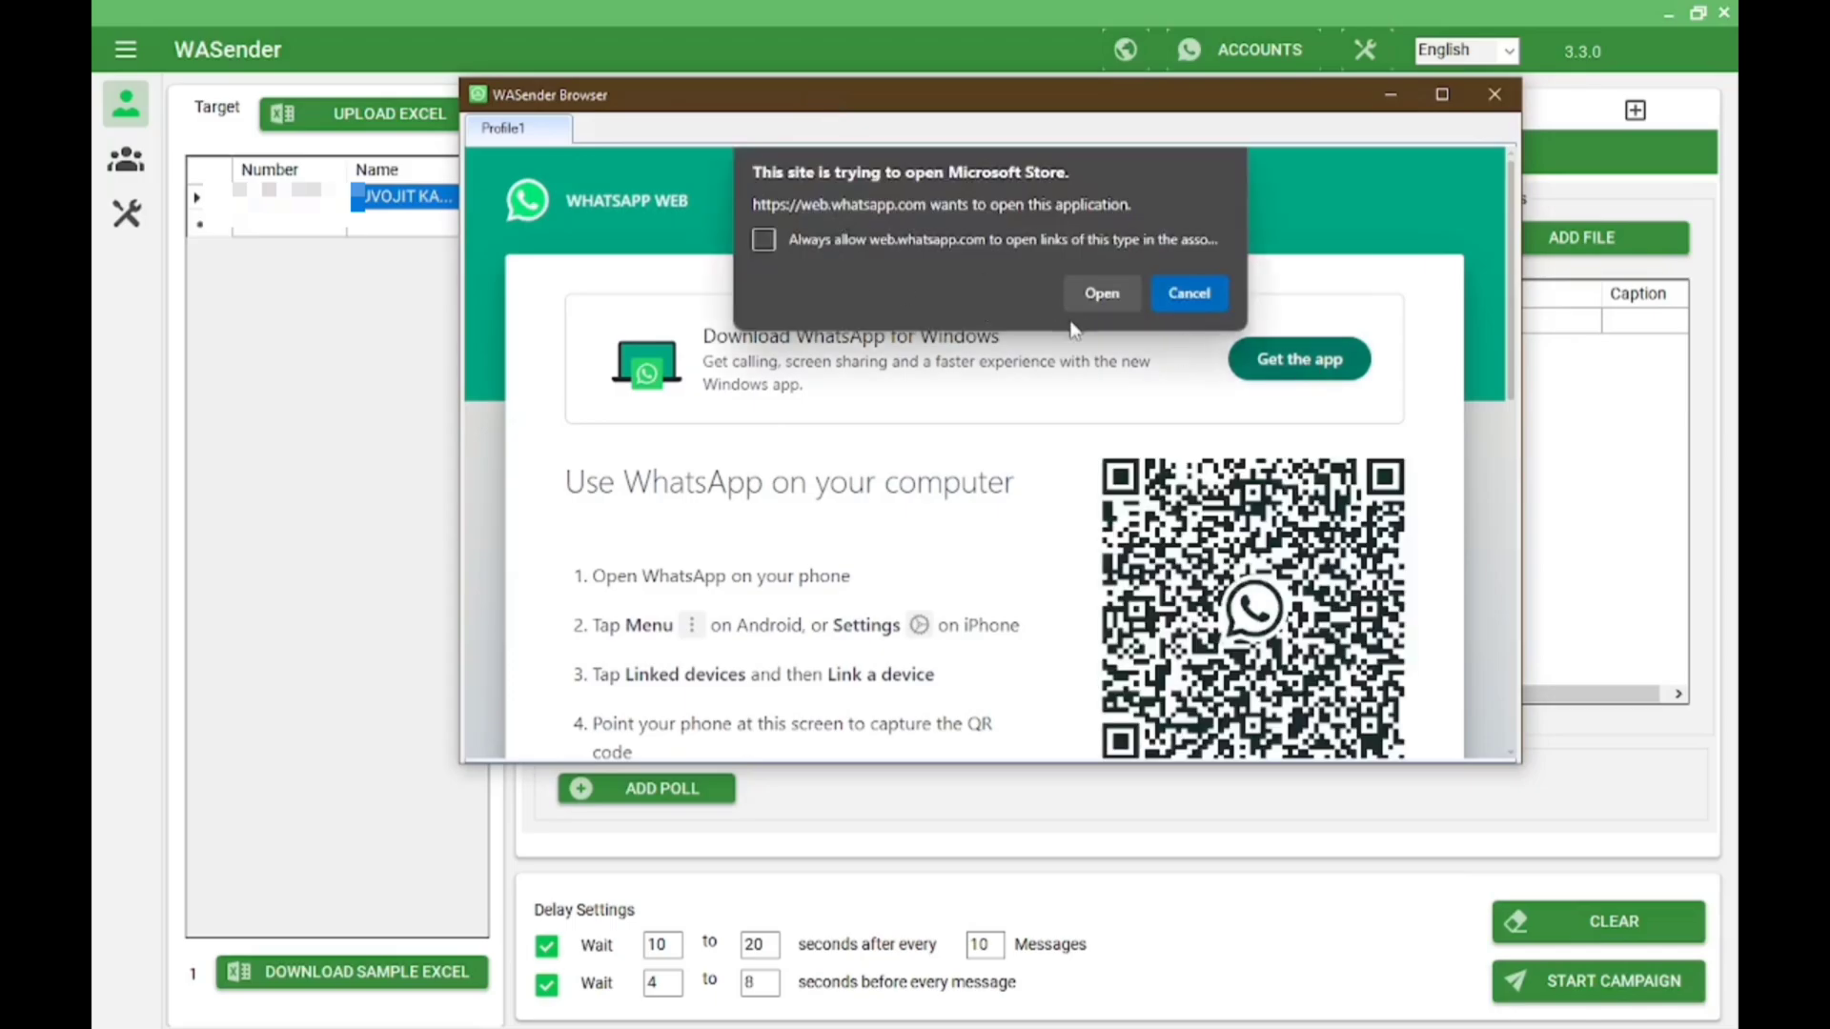
pyautogui.click(1100, 292)
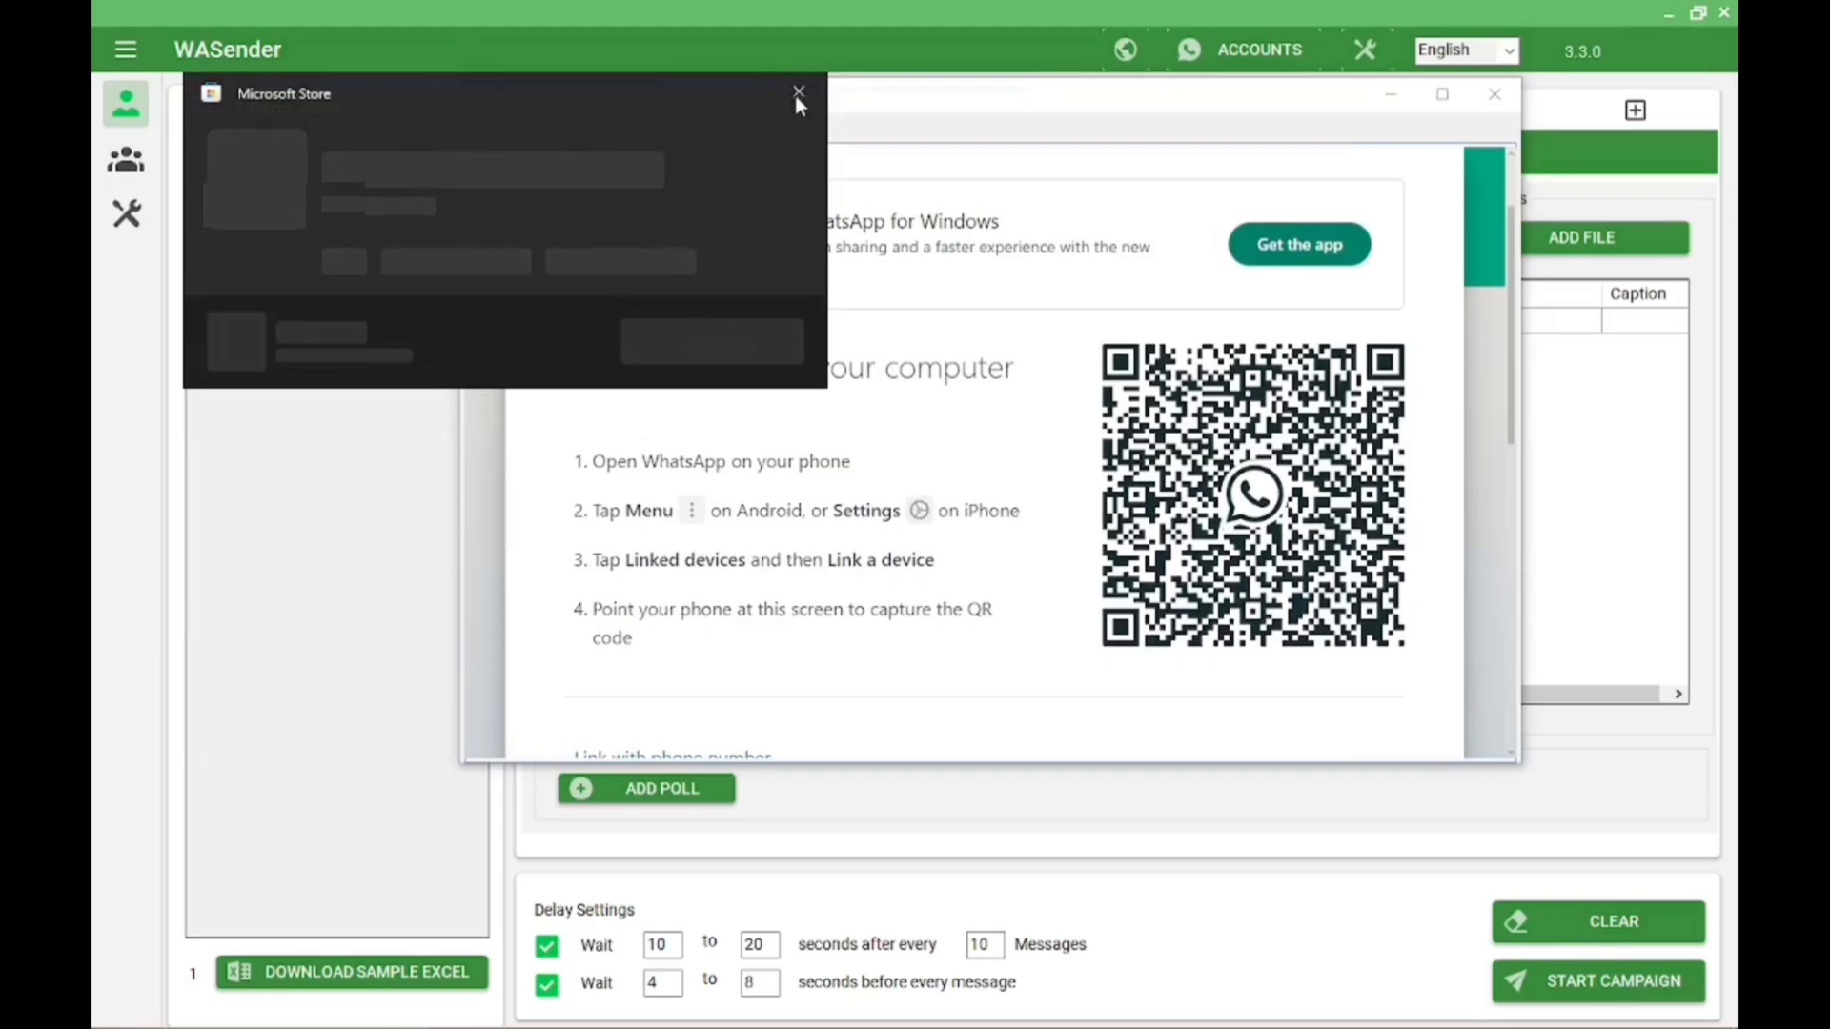
pyautogui.click(798, 94)
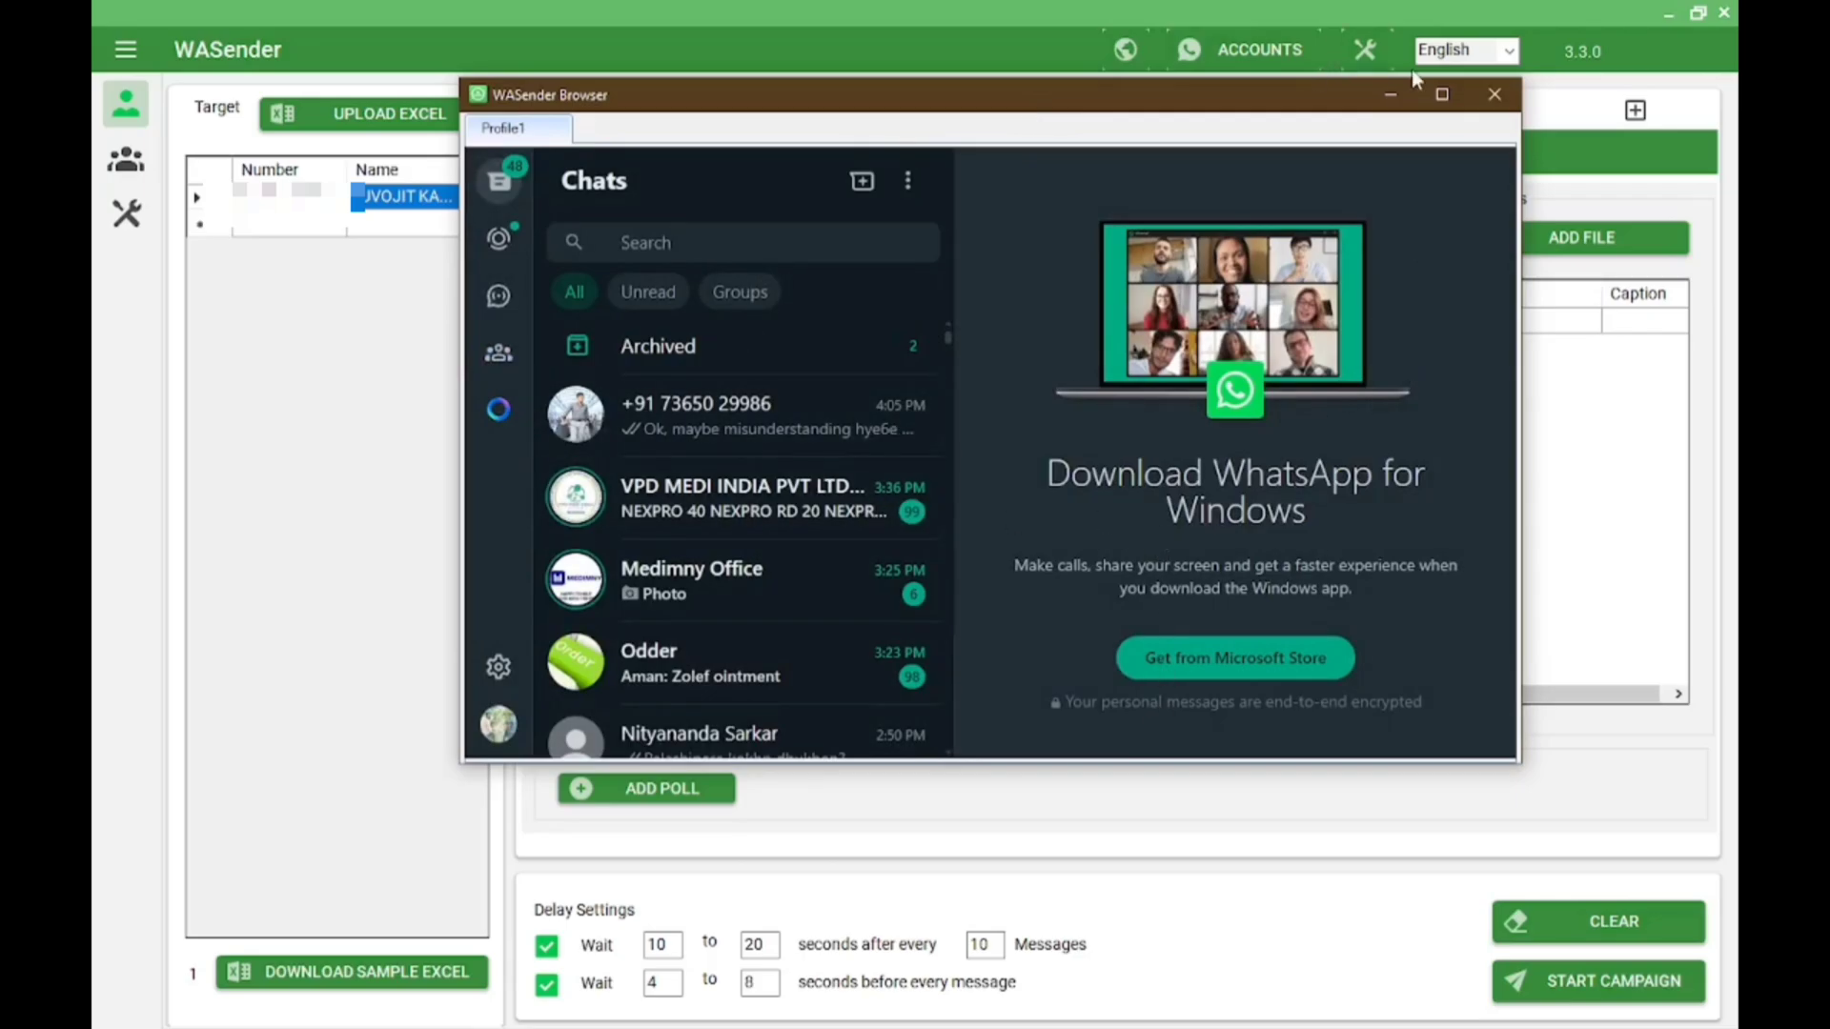
pyautogui.click(1392, 96)
# Launch the campaign on Profile1 and initiate WhatsApp in the WASender browser
pyautogui.click(1646, 981)
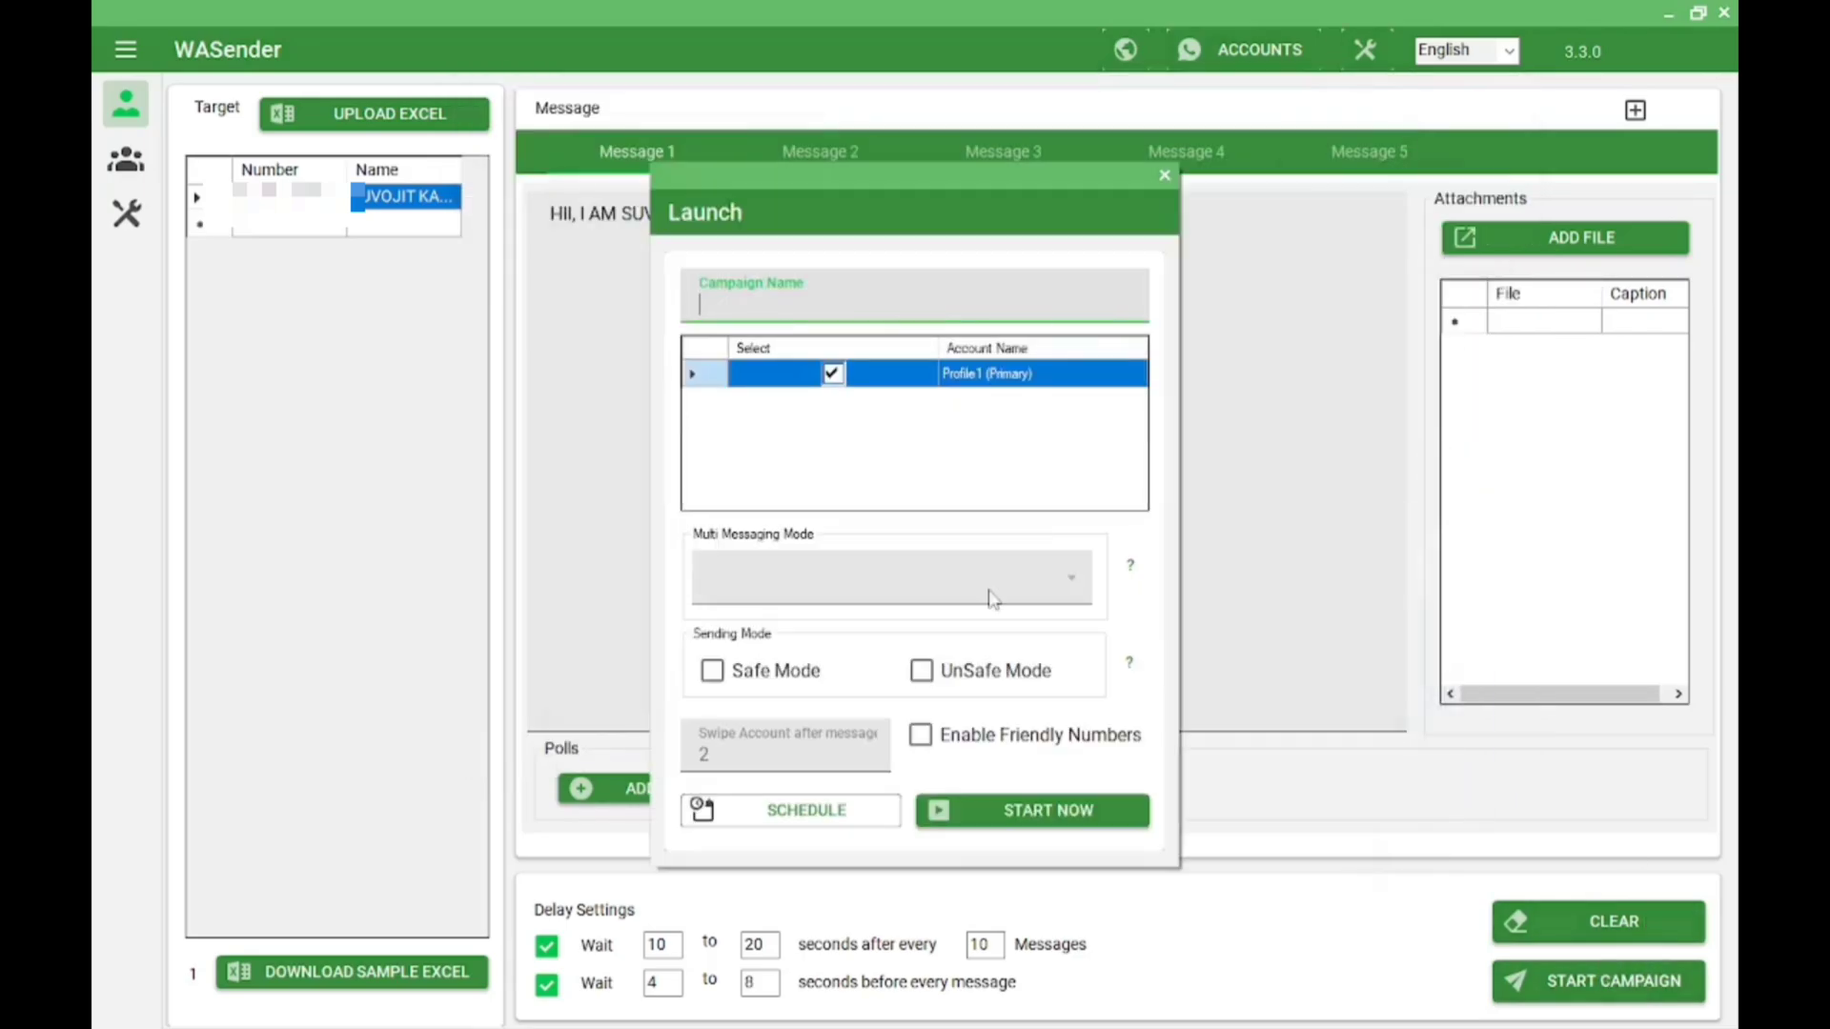
pyautogui.click(1048, 809)
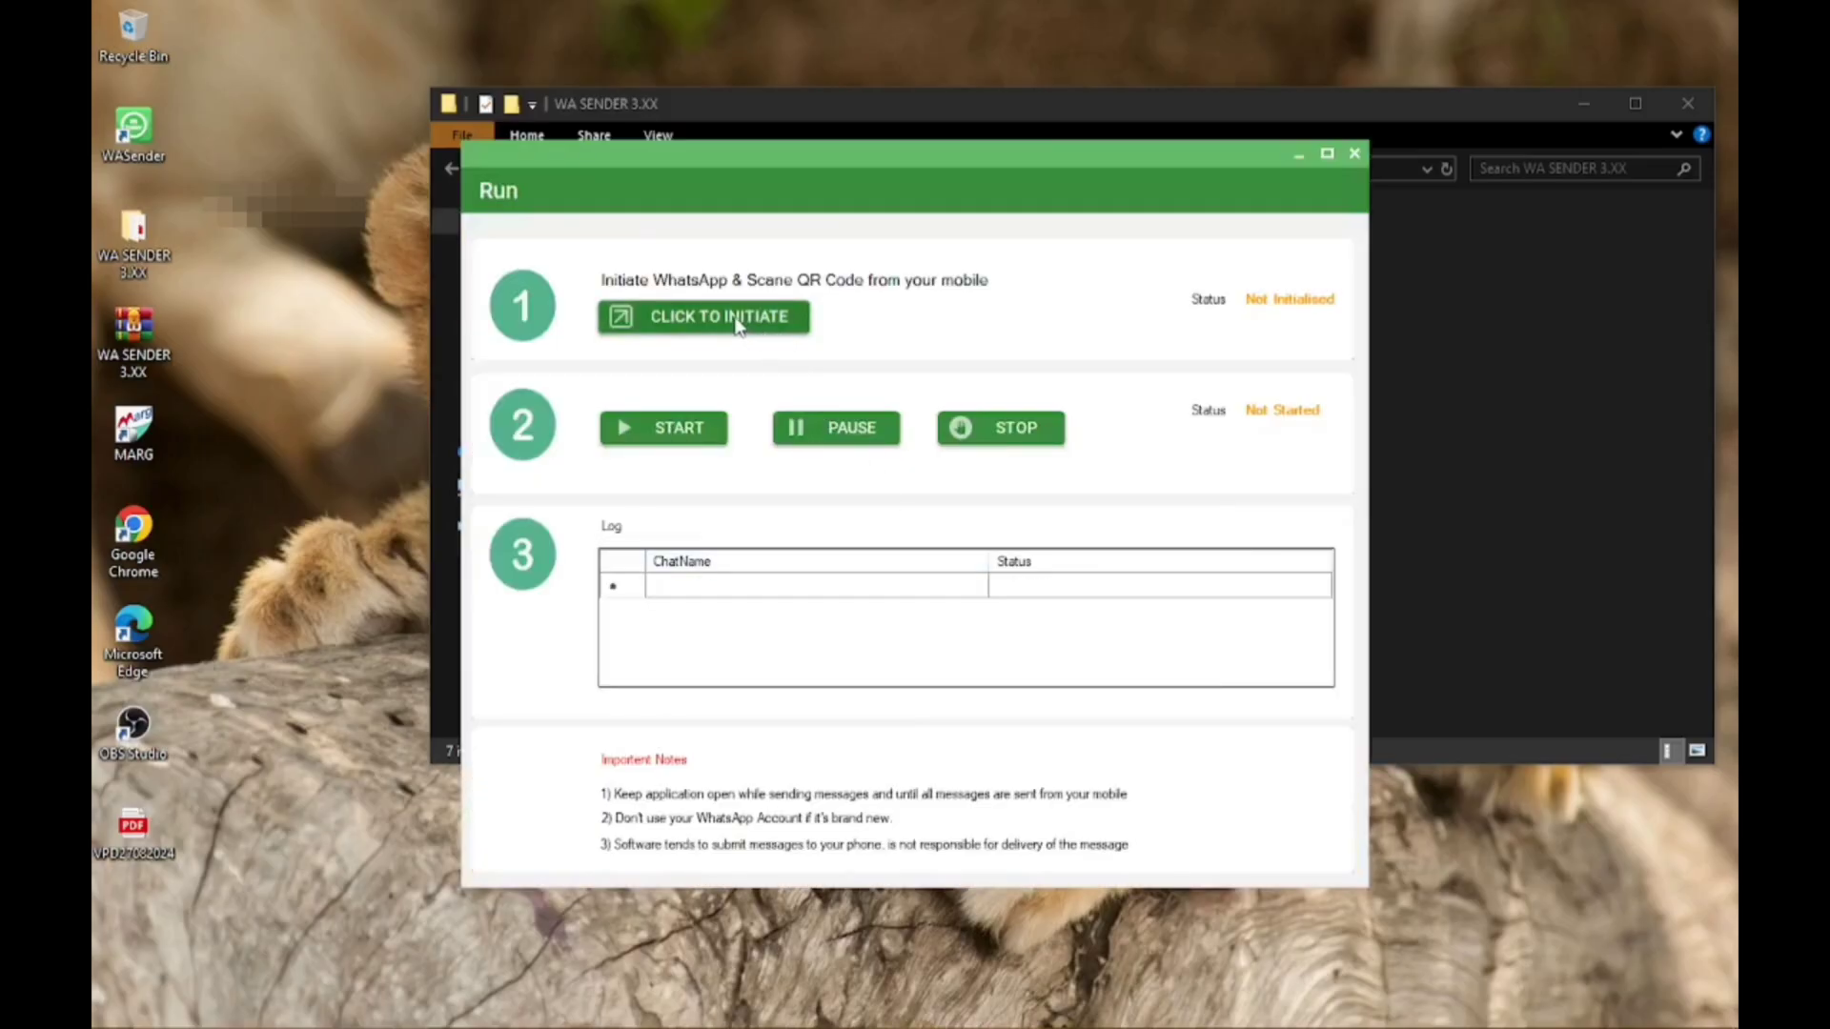
pyautogui.click(739, 322)
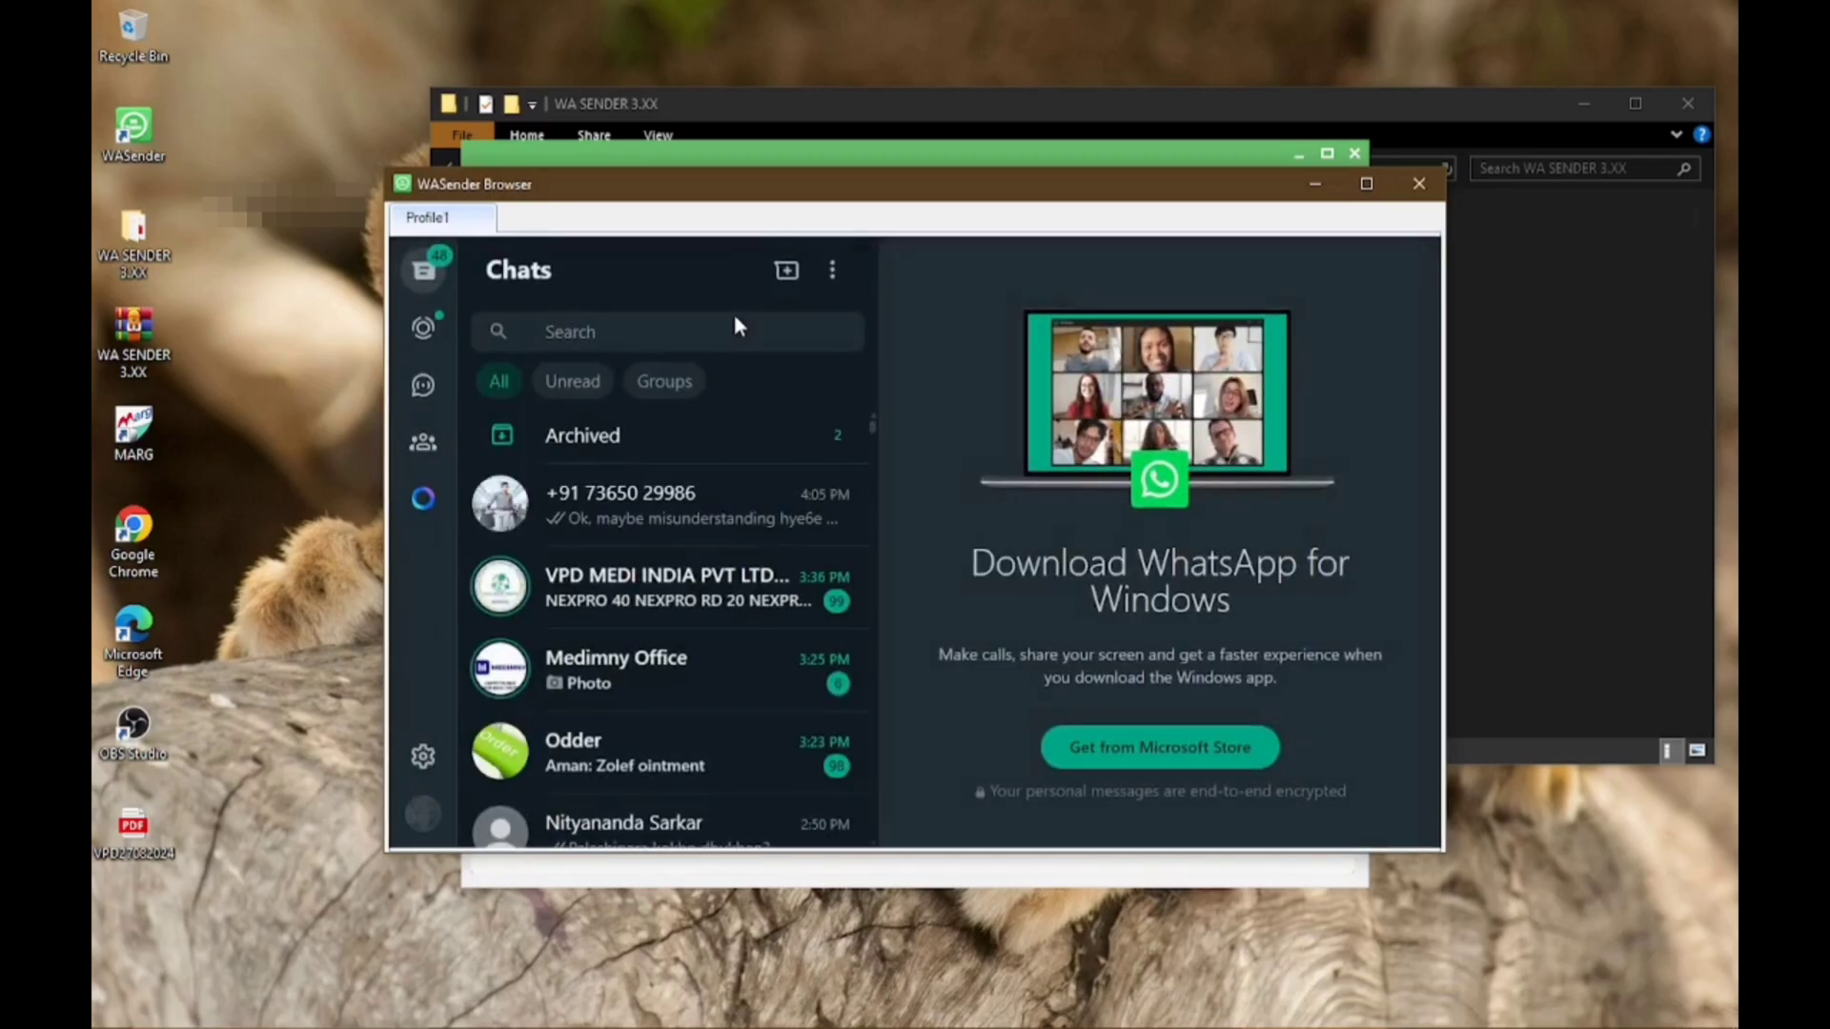
pyautogui.click(1316, 183)
# Start sending, let the run reach 100% completed, then close the Run window and minimize WASender
pyautogui.click(714, 429)
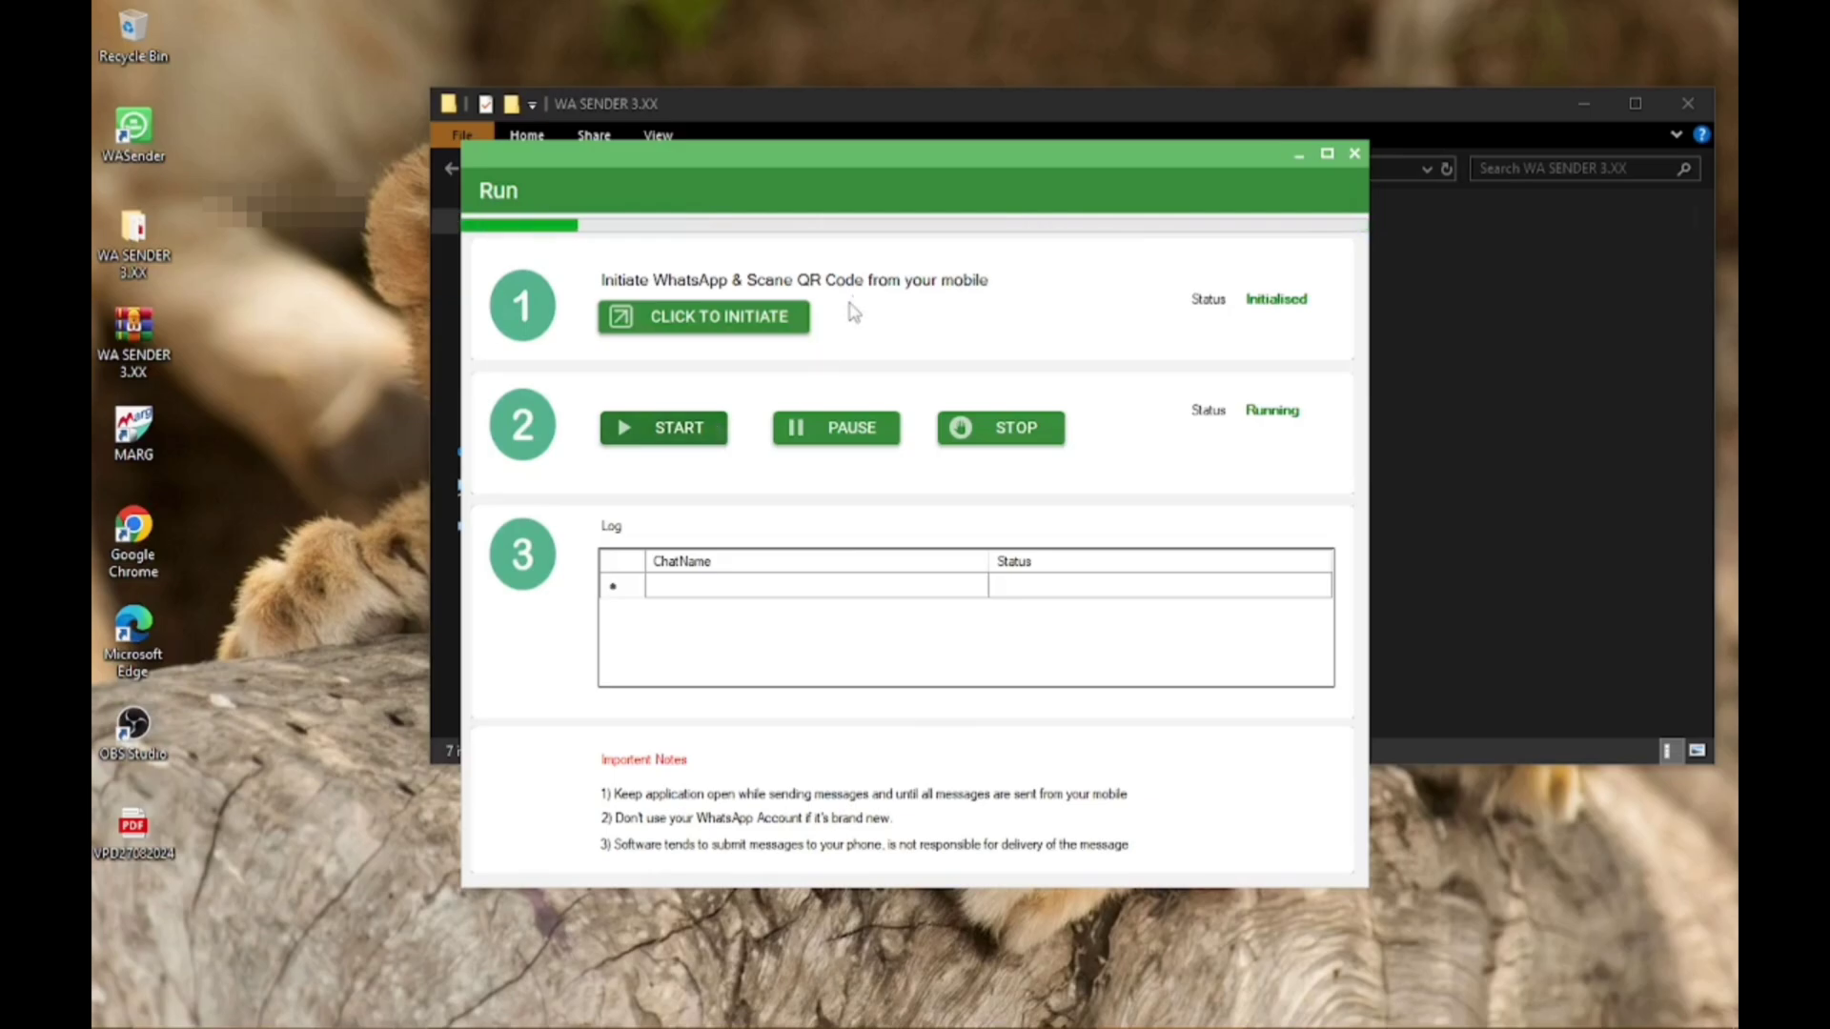
pyautogui.moveTo(838, 146); pyautogui.dragTo(1058, 610)
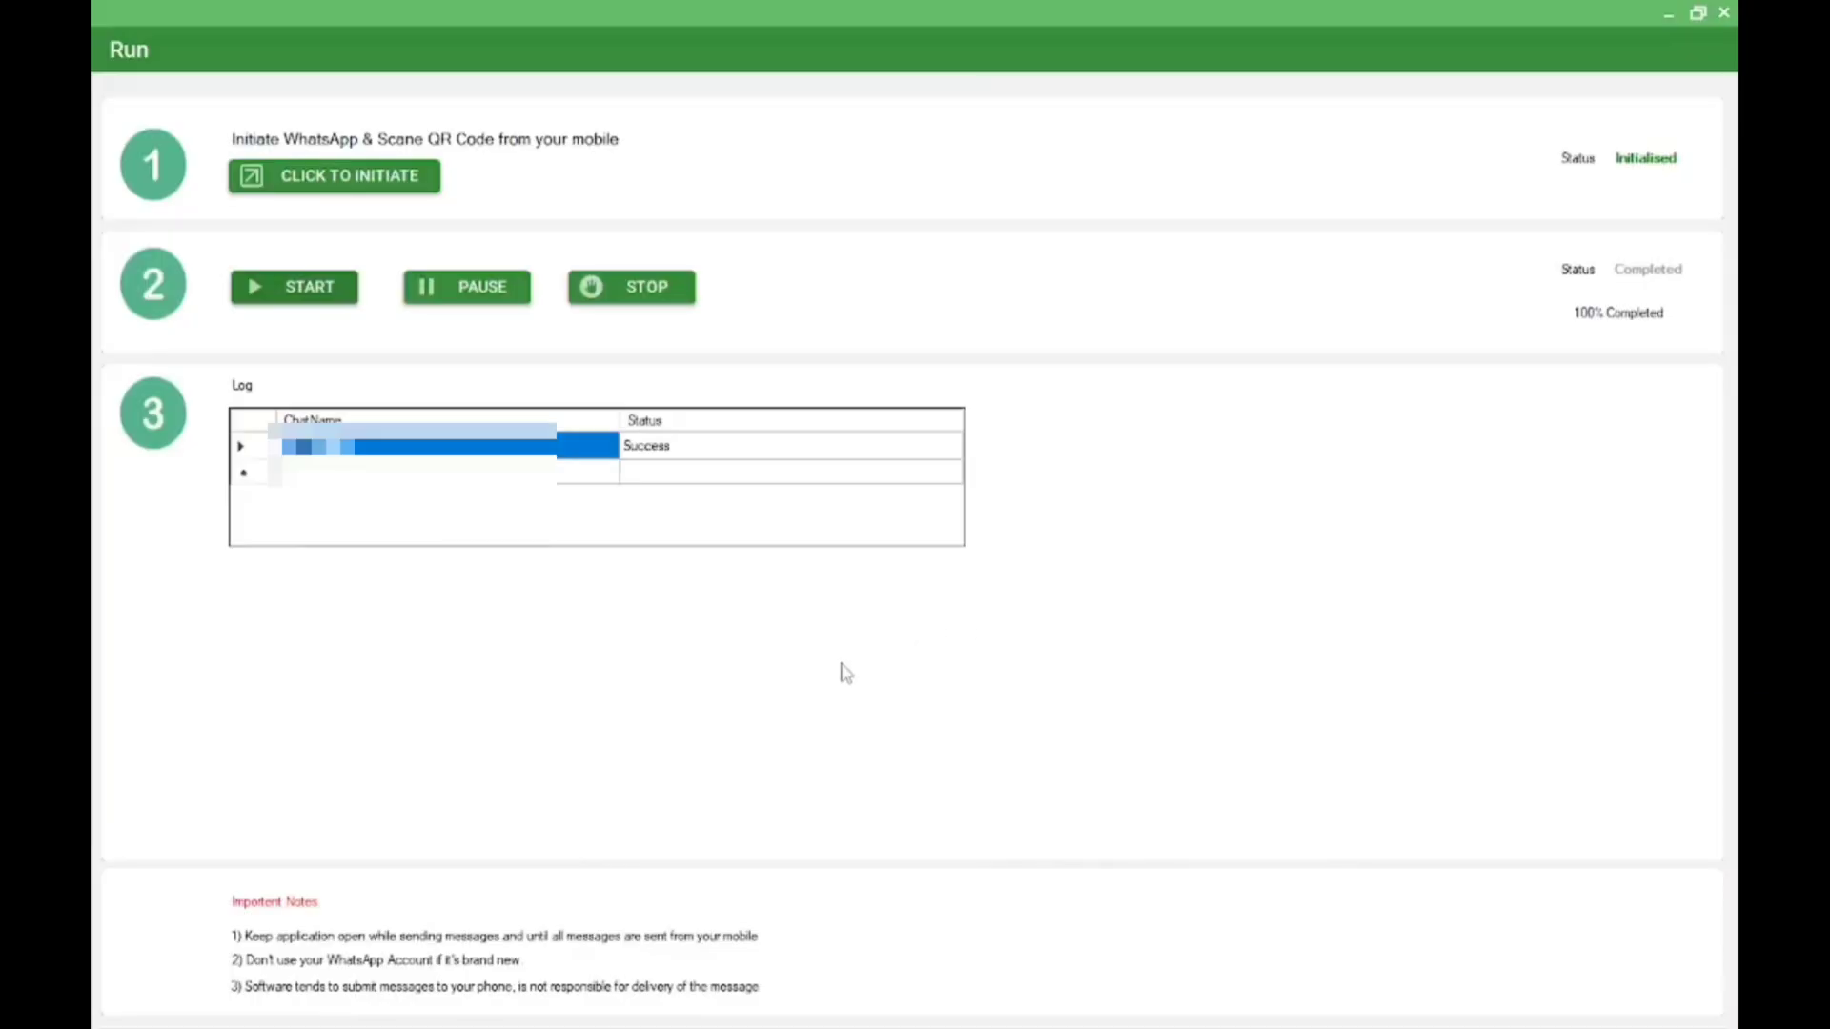
pyautogui.click(1724, 12)
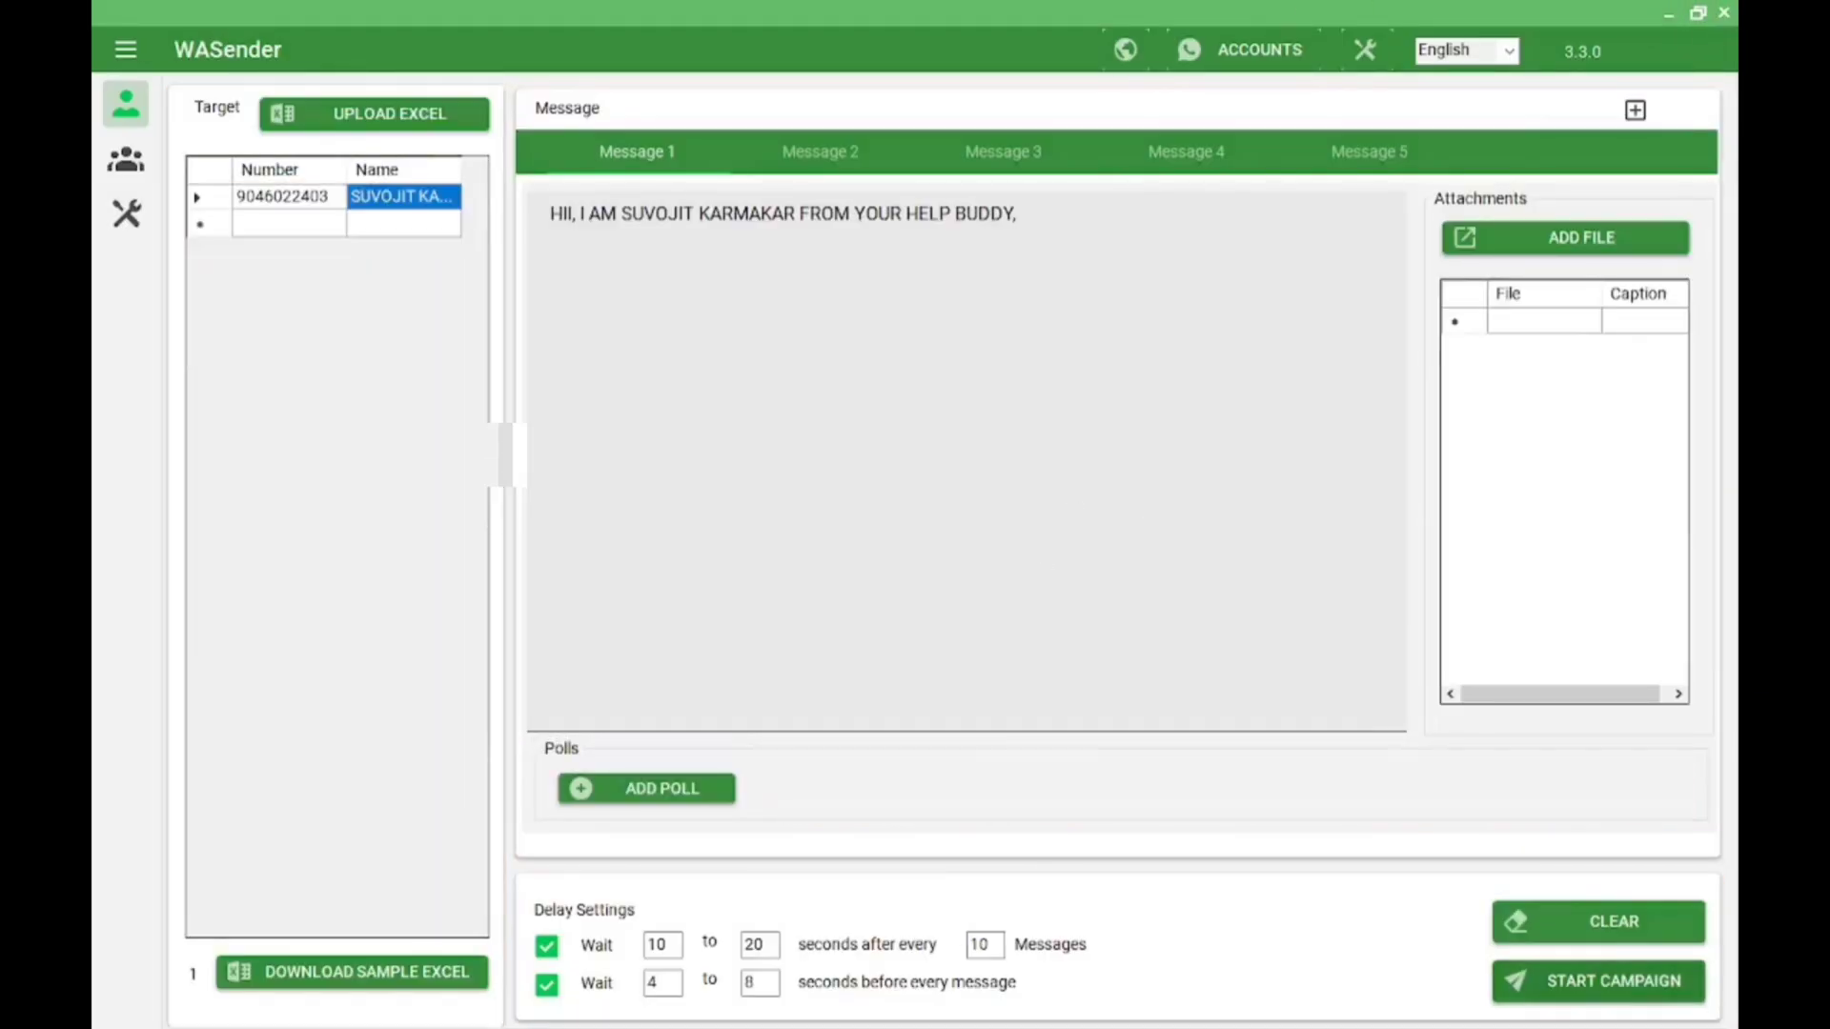
pyautogui.click(1669, 12)
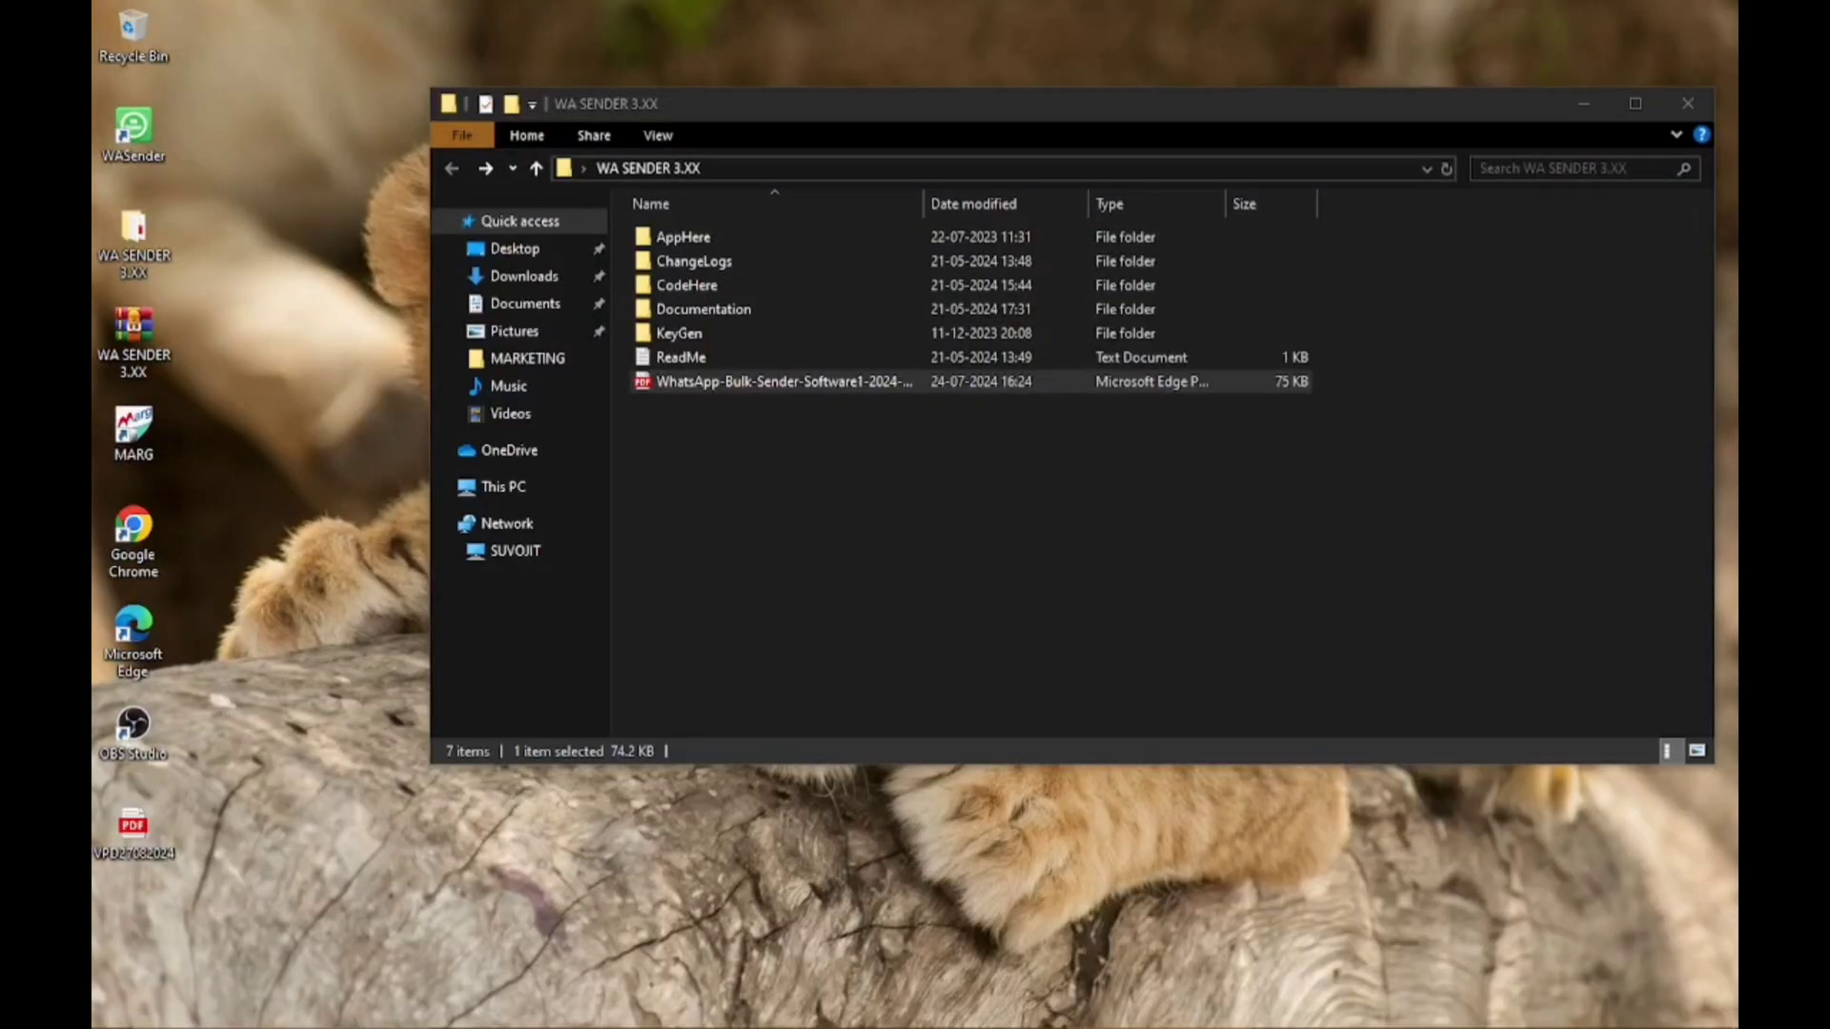
# Open the recipient's chat in the maximized WASender browser to verify the greeting was sent
pyautogui.click(1155, 1012)
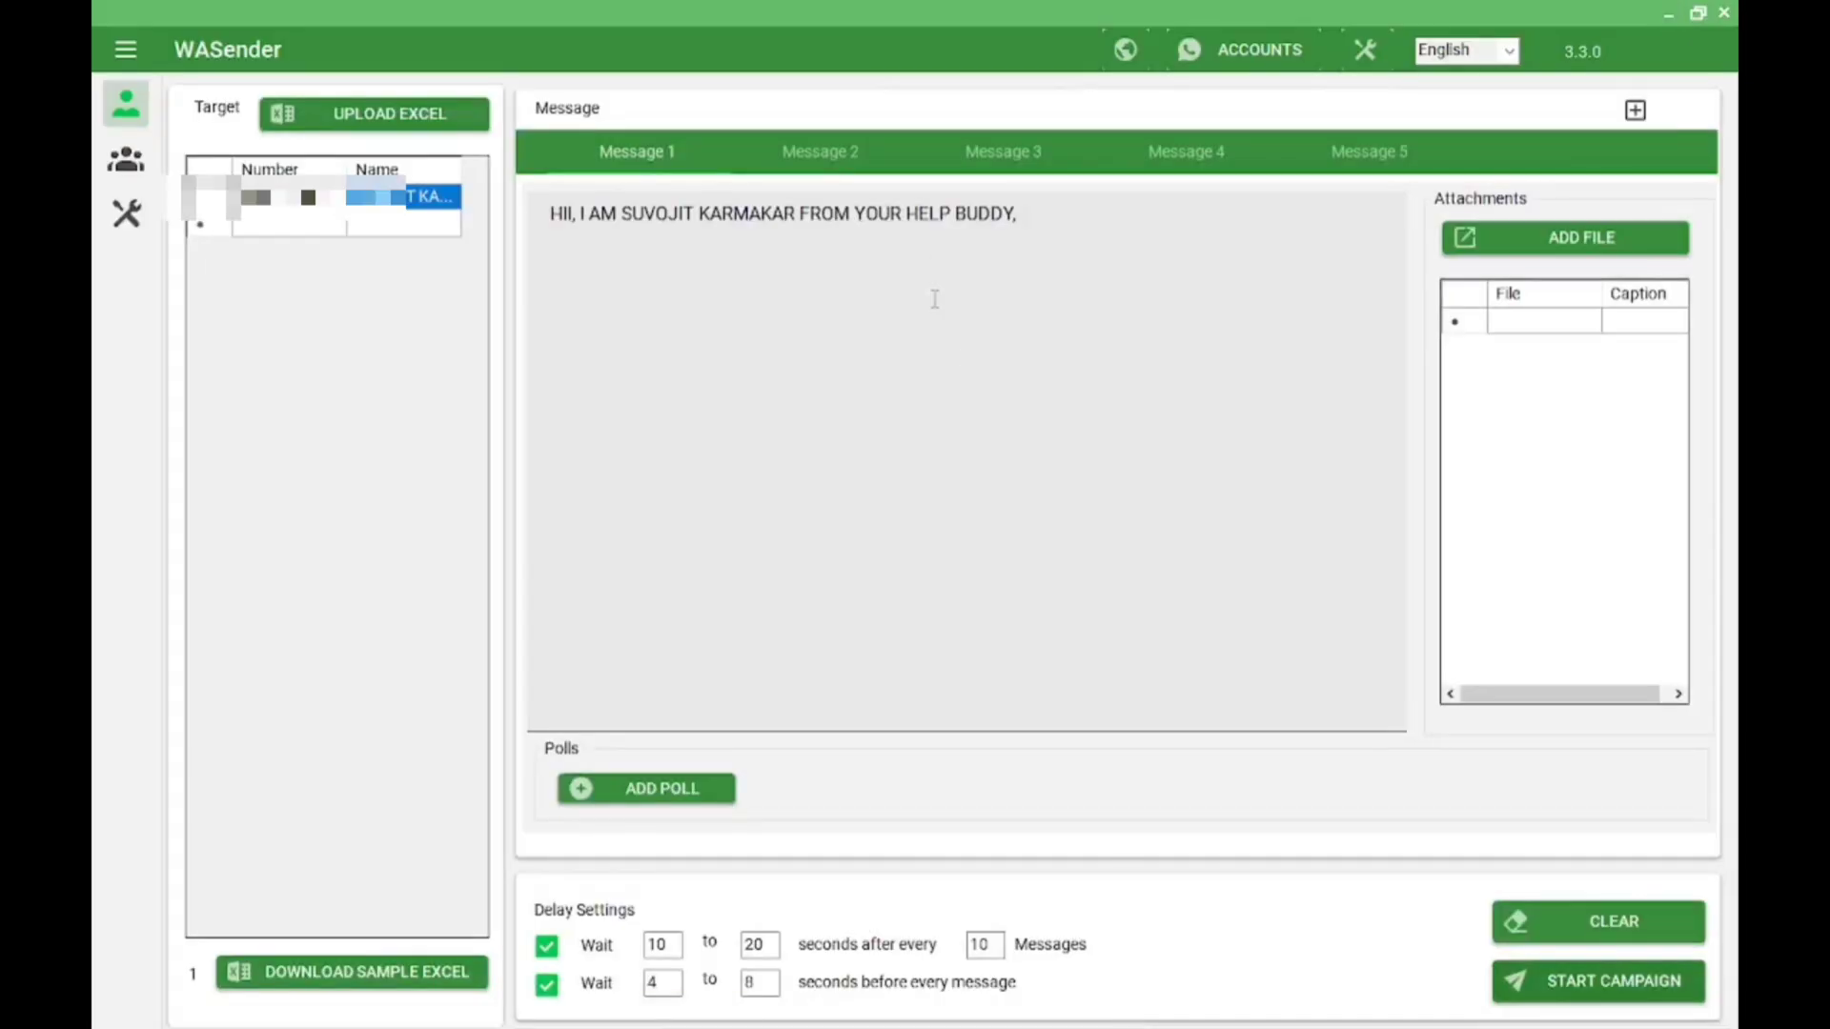
pyautogui.click(1126, 52)
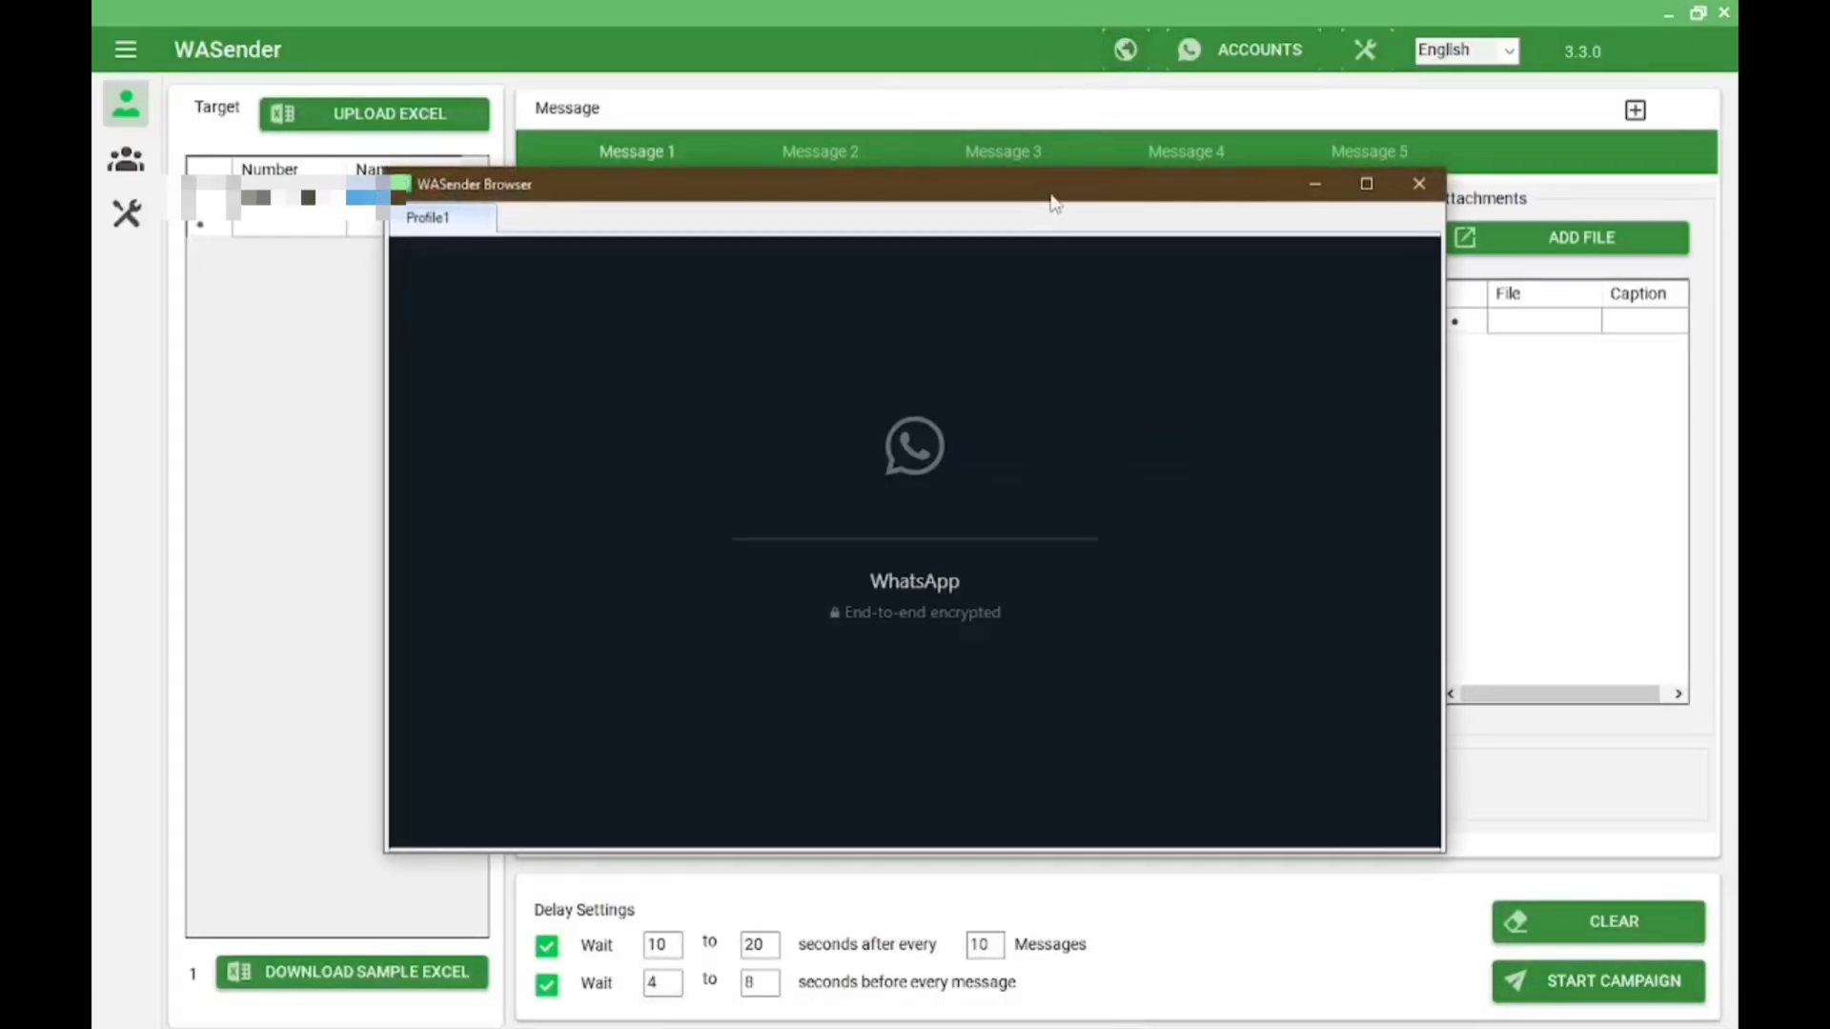
pyautogui.moveTo(1053, 203); pyautogui.dragTo(1037, 9)
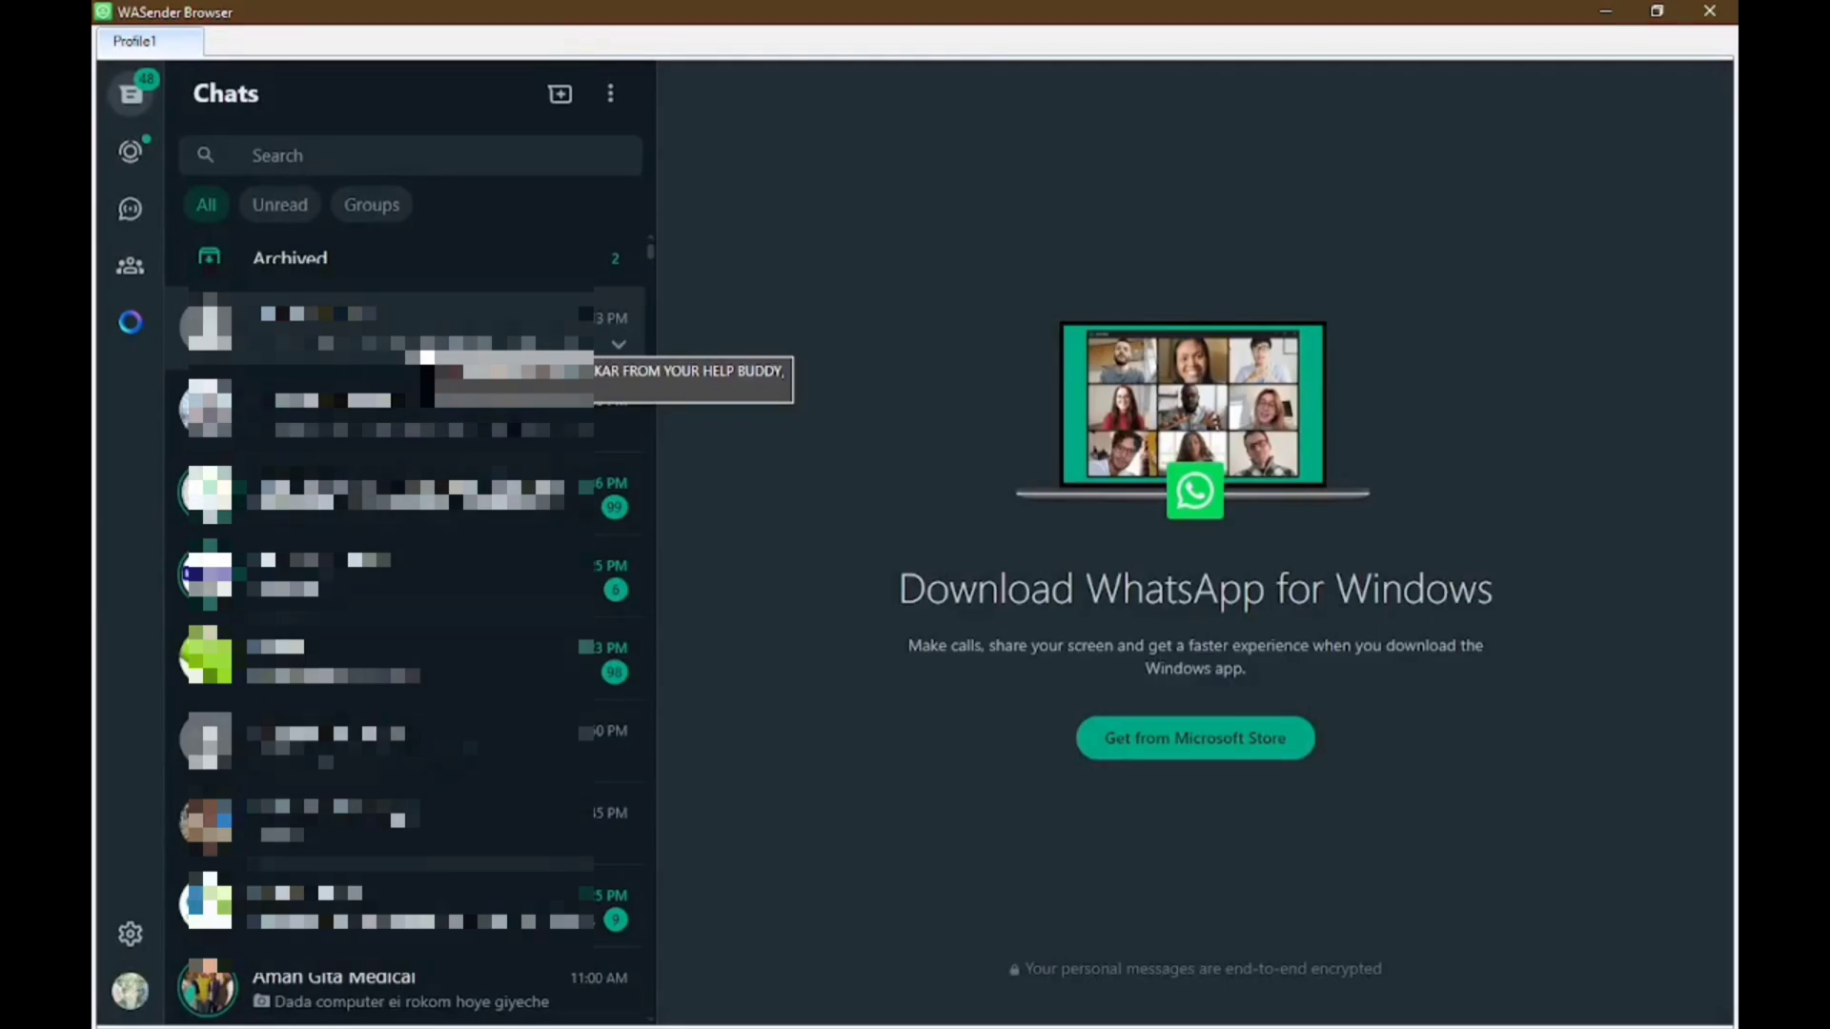
pyautogui.click(424, 343)
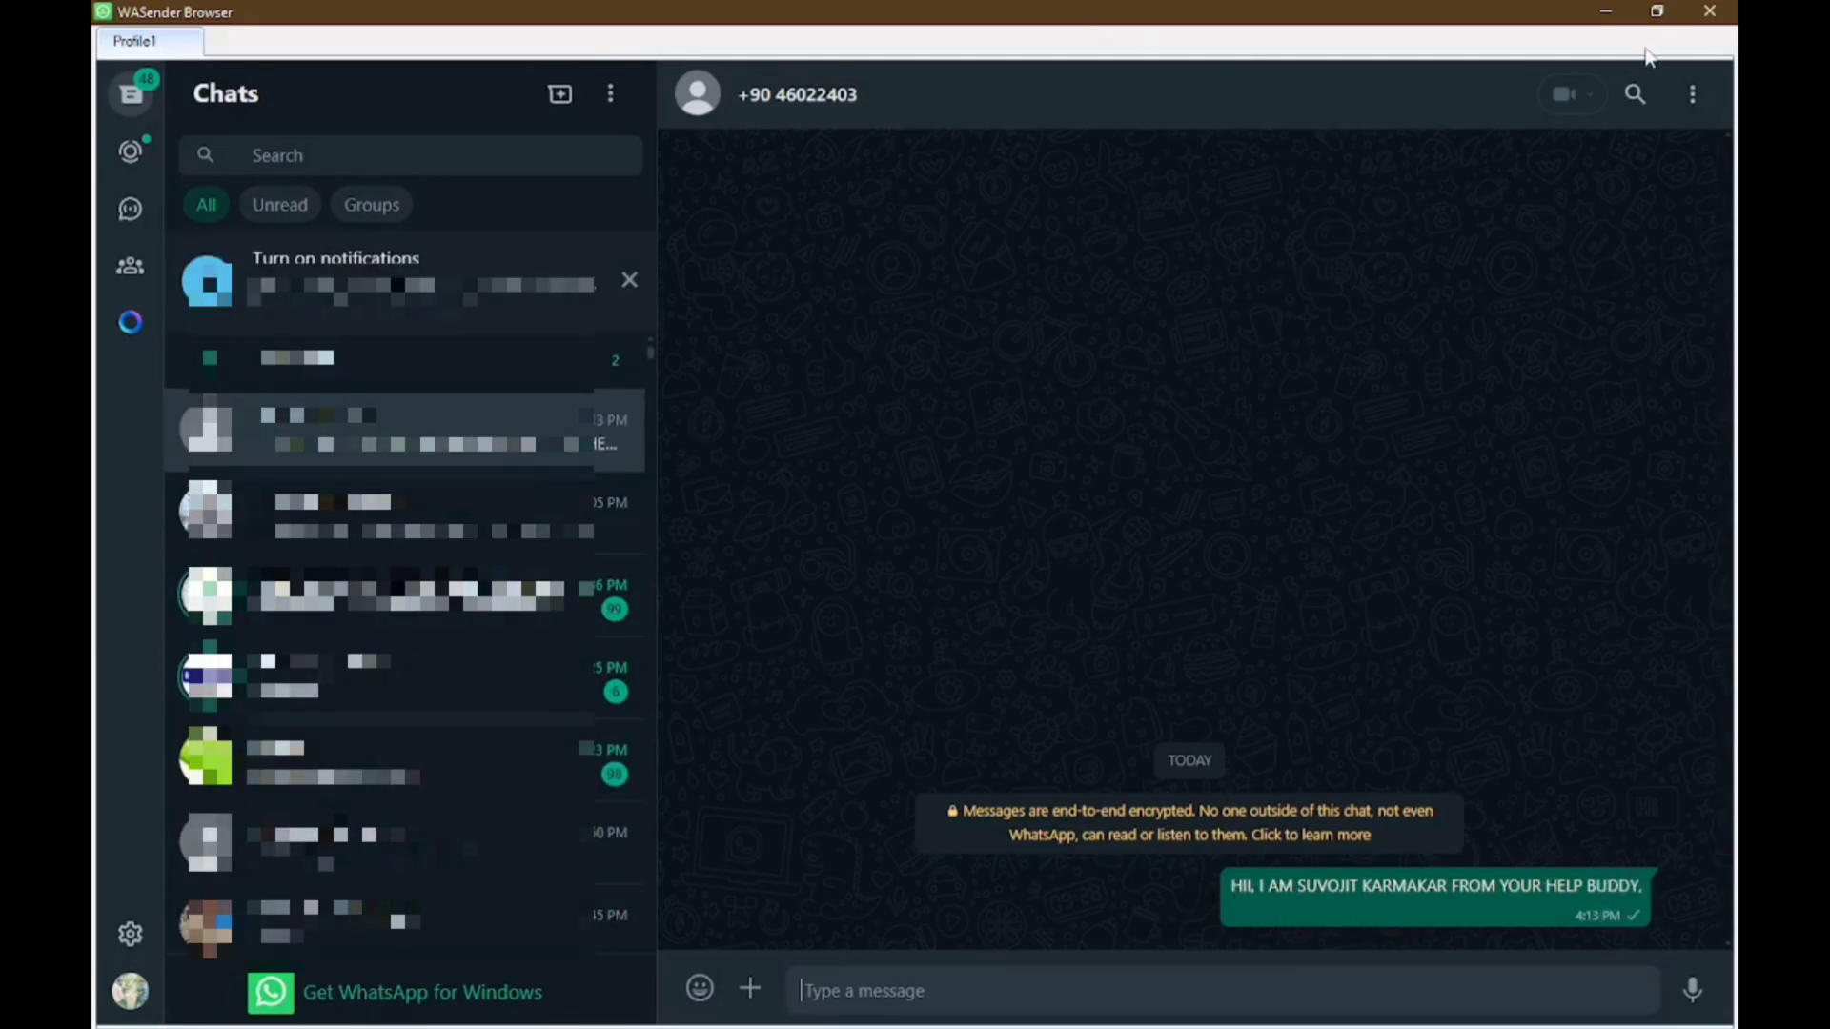
pyautogui.click(1606, 11)
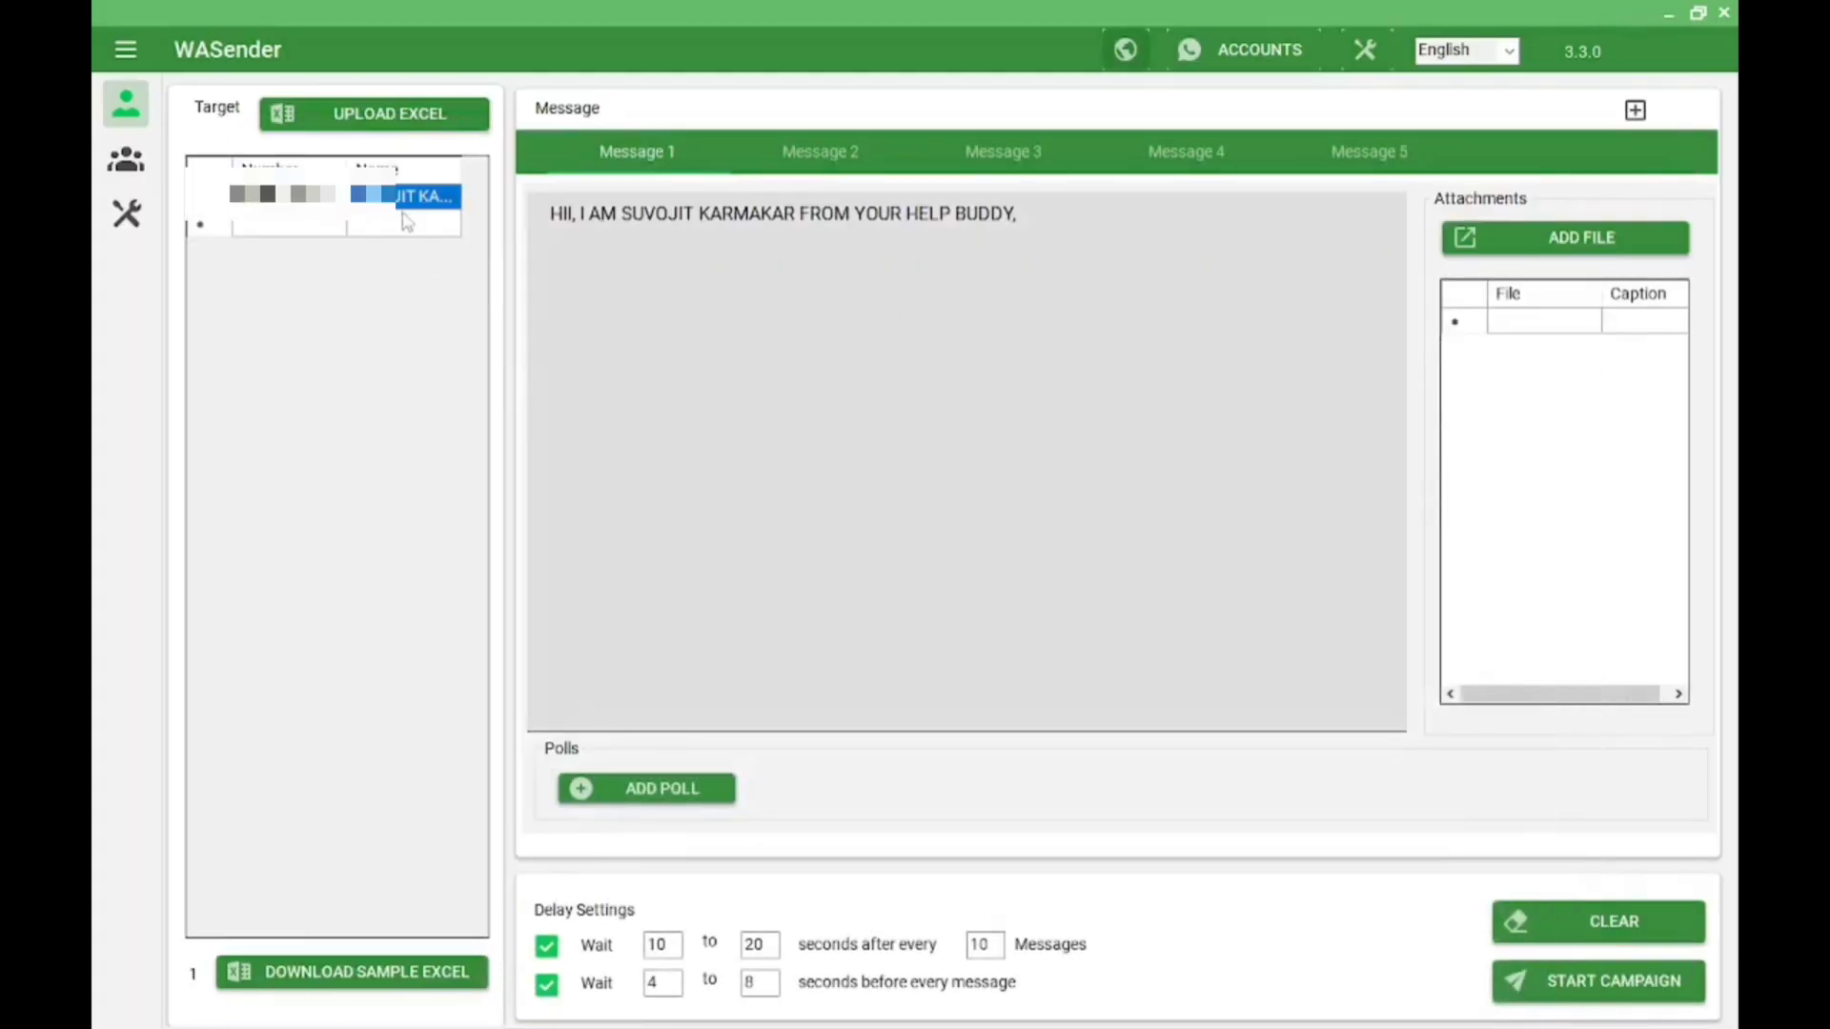
# Cancel the Excel upload picker, then save the sample SingleSenderTemplate.xlsx into Downloads
pyautogui.click(408, 118)
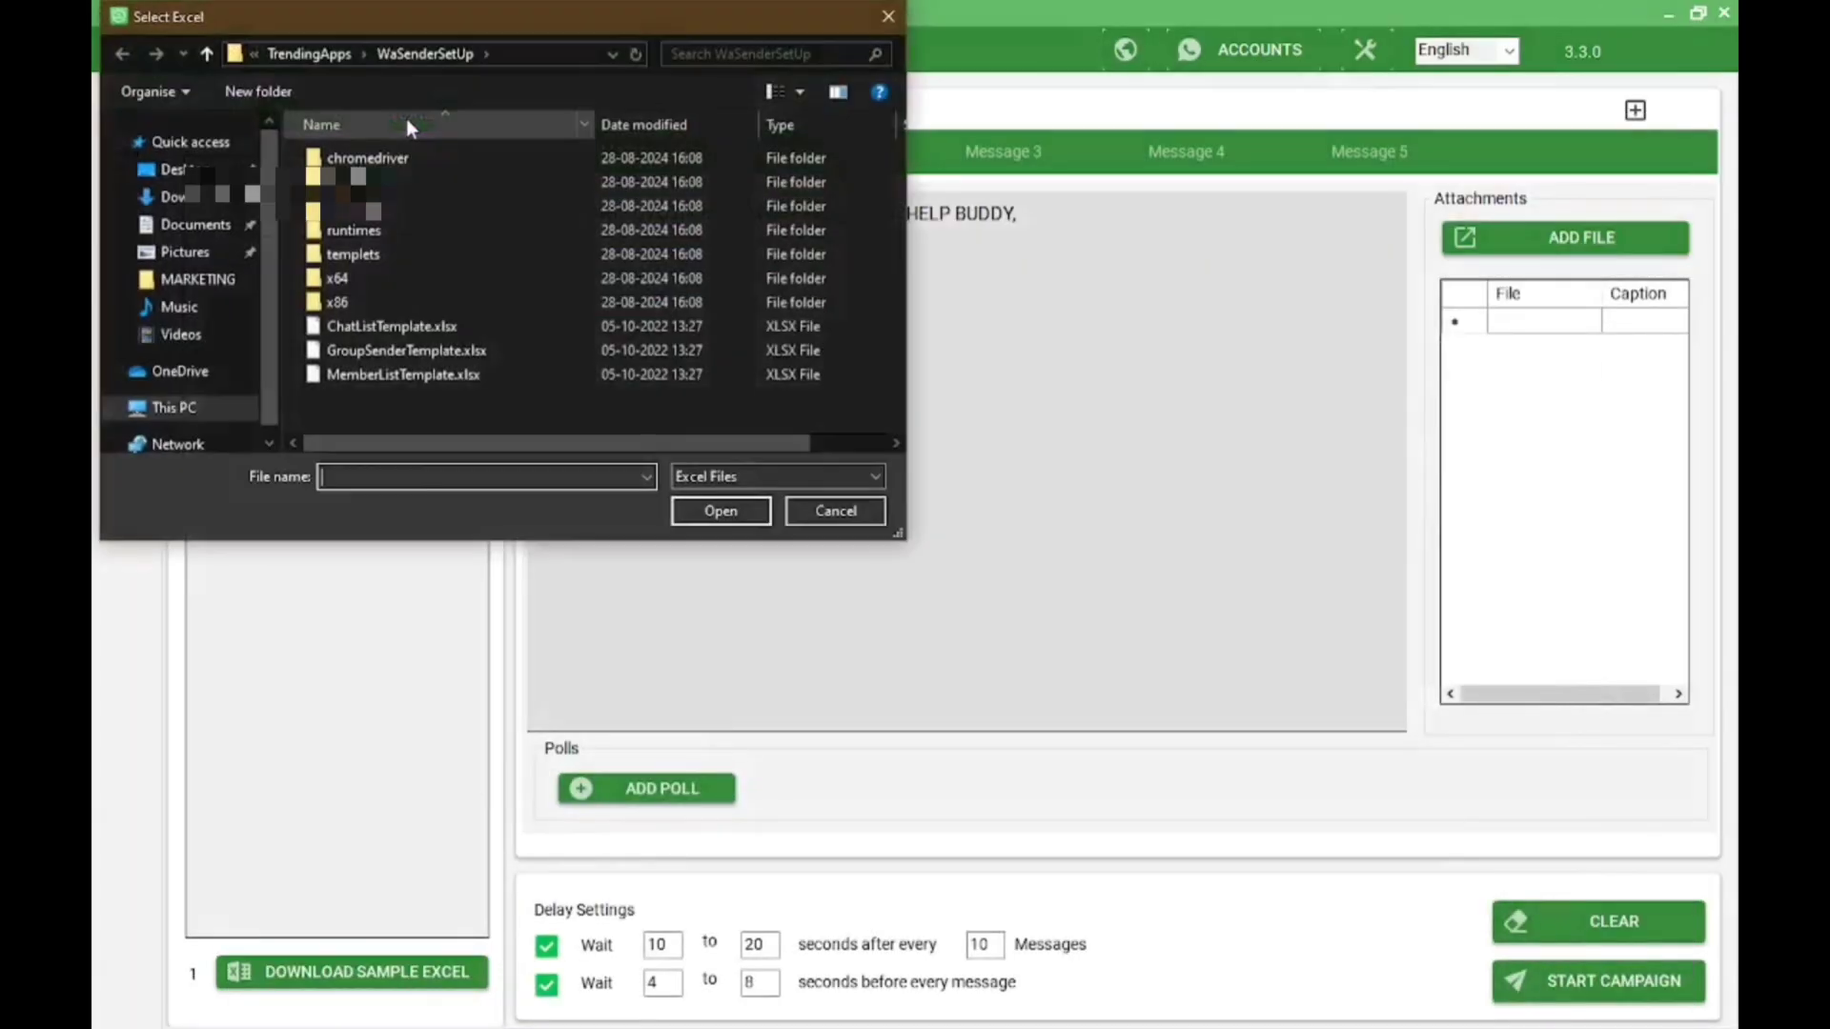
pyautogui.click(392, 326)
pyautogui.click(720, 511)
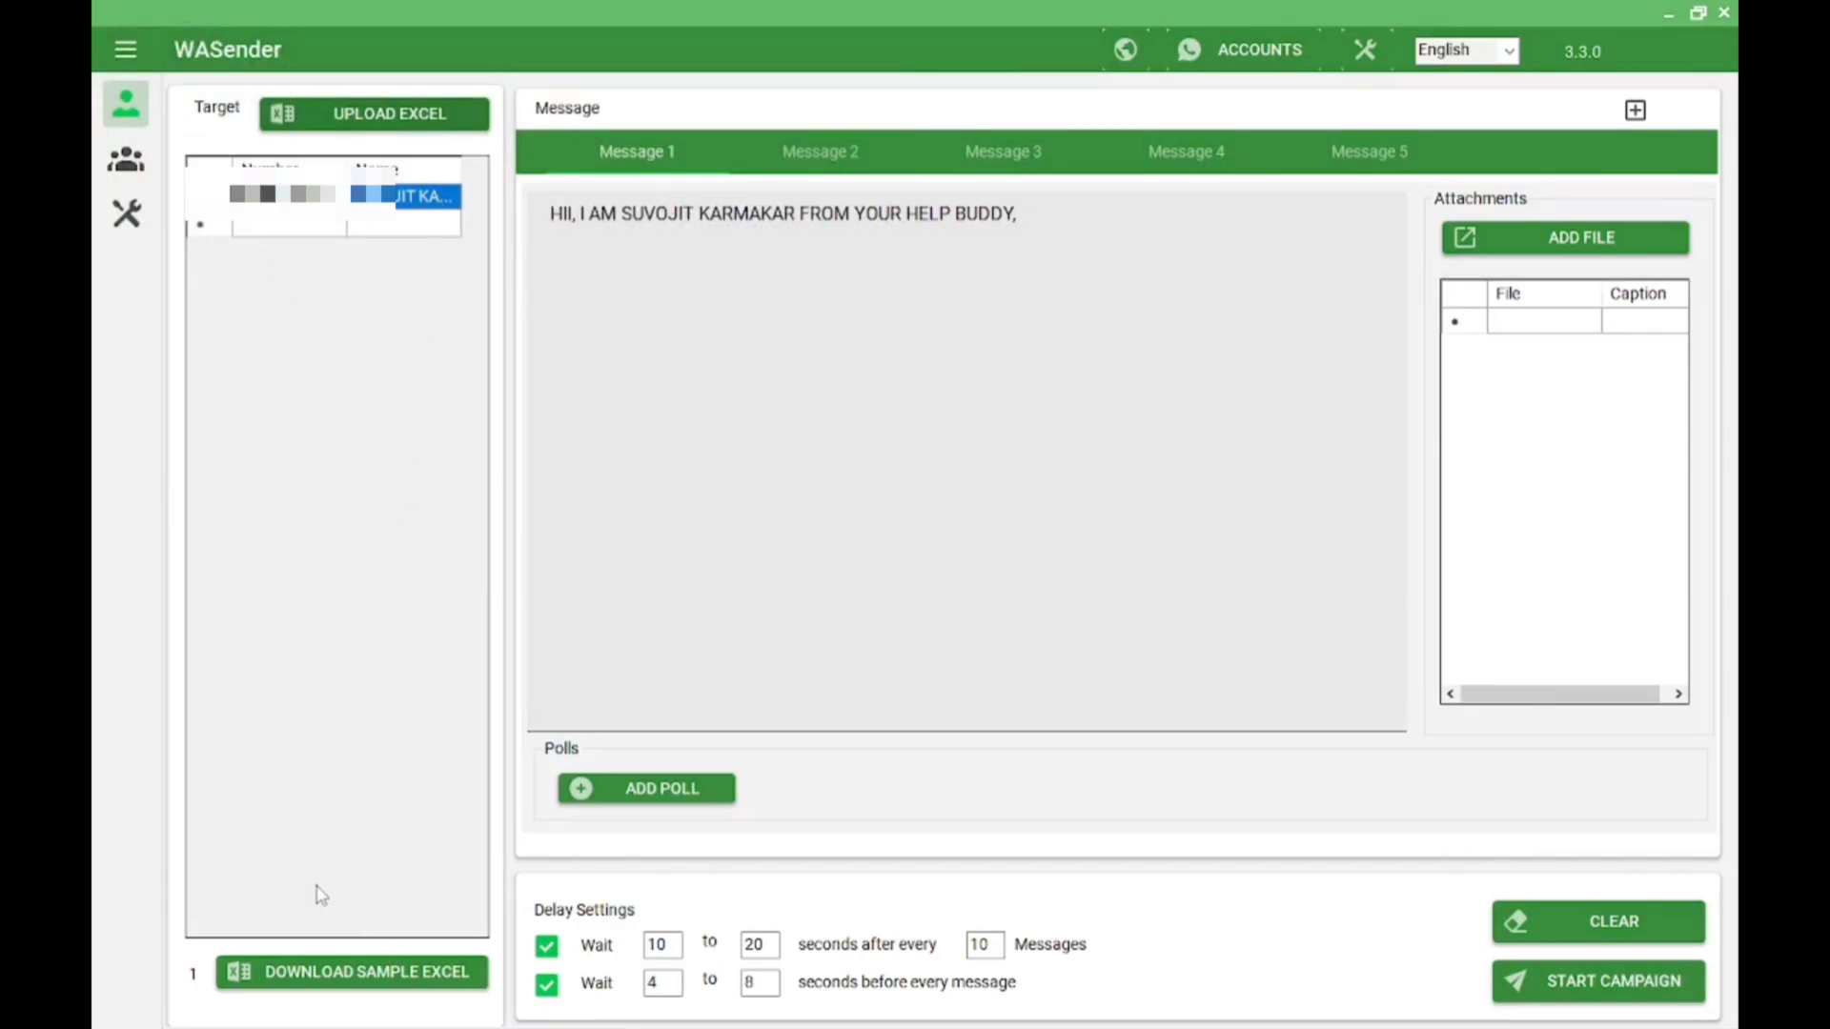
pyautogui.click(386, 982)
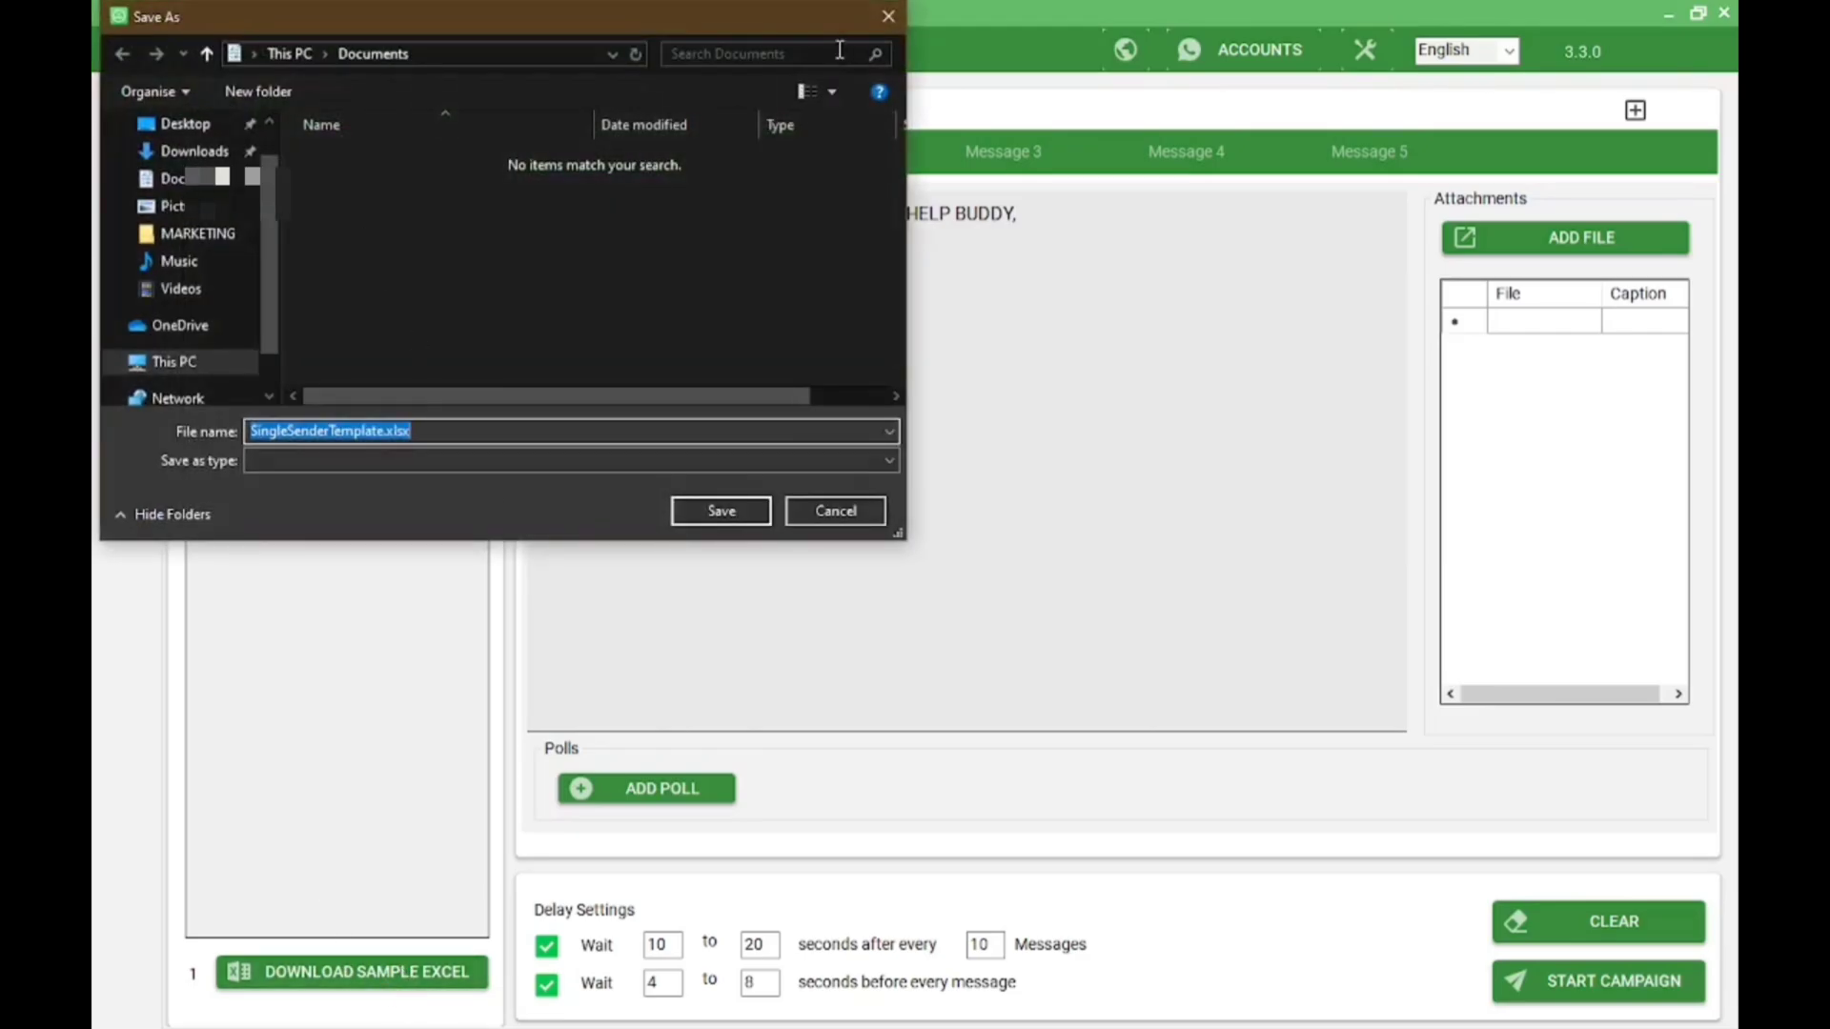
pyautogui.click(195, 150)
pyautogui.click(735, 515)
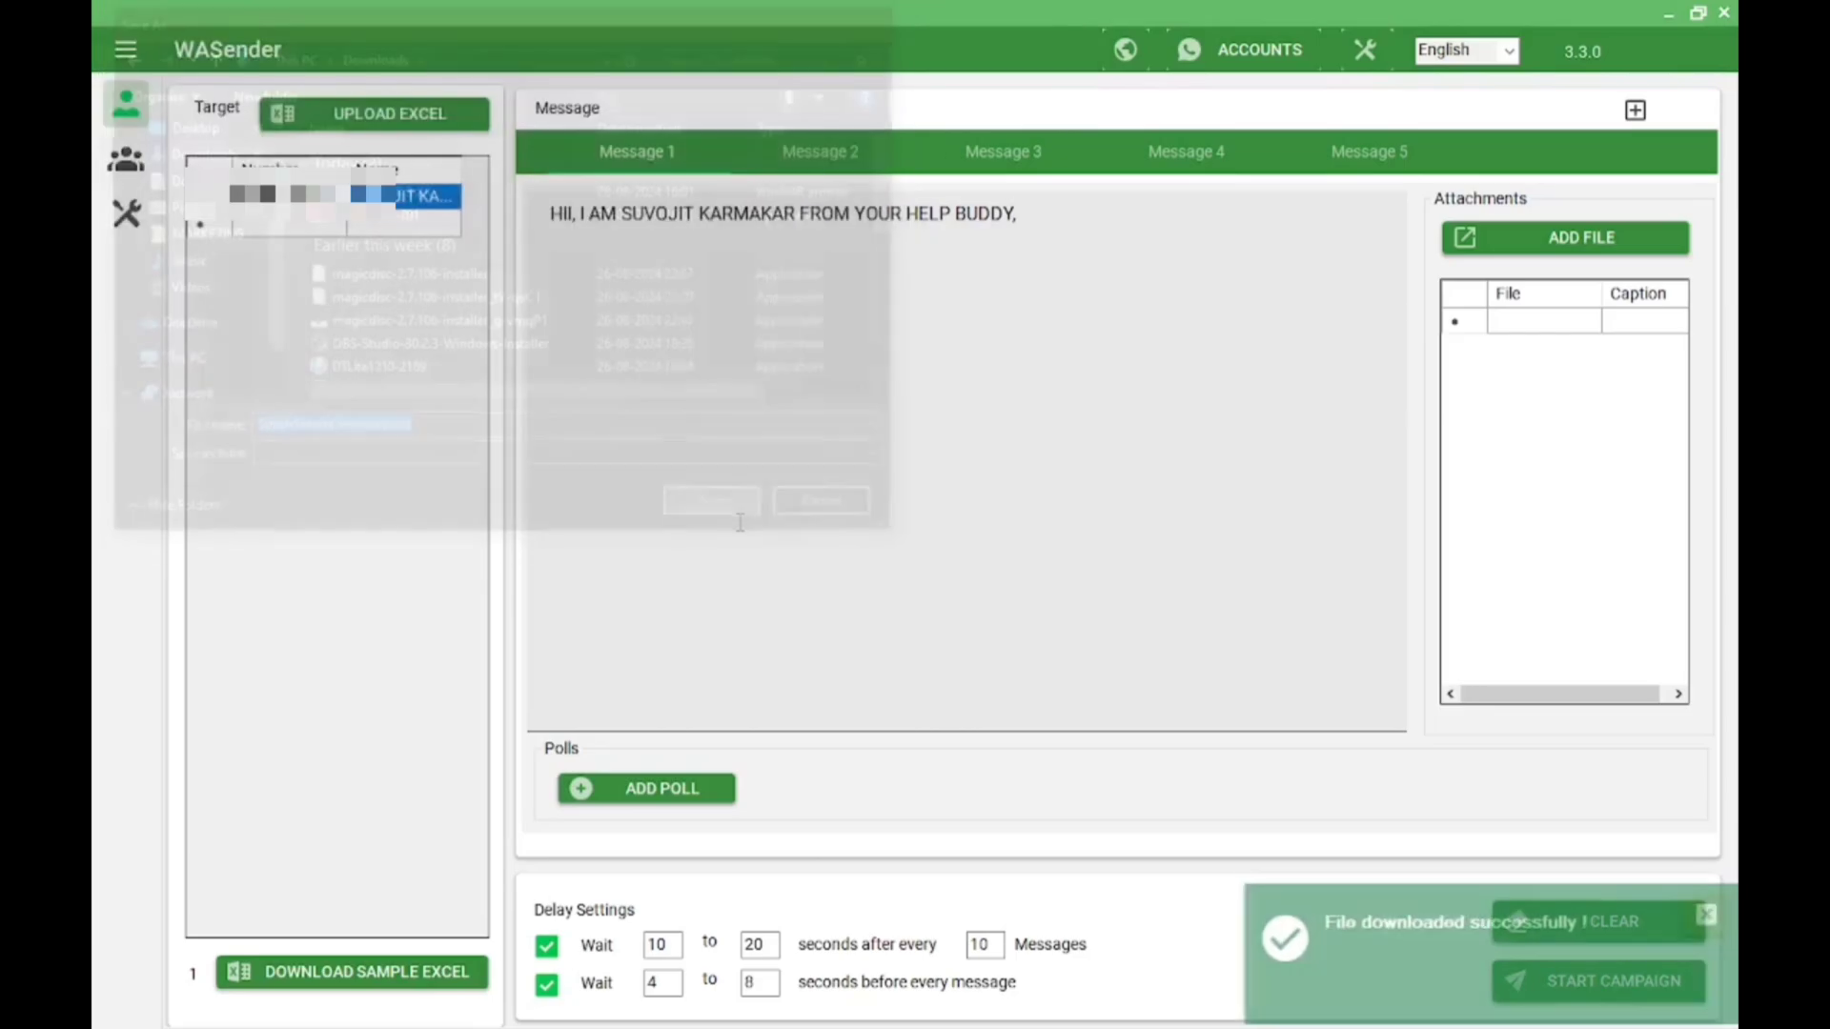
pyautogui.click(1670, 15)
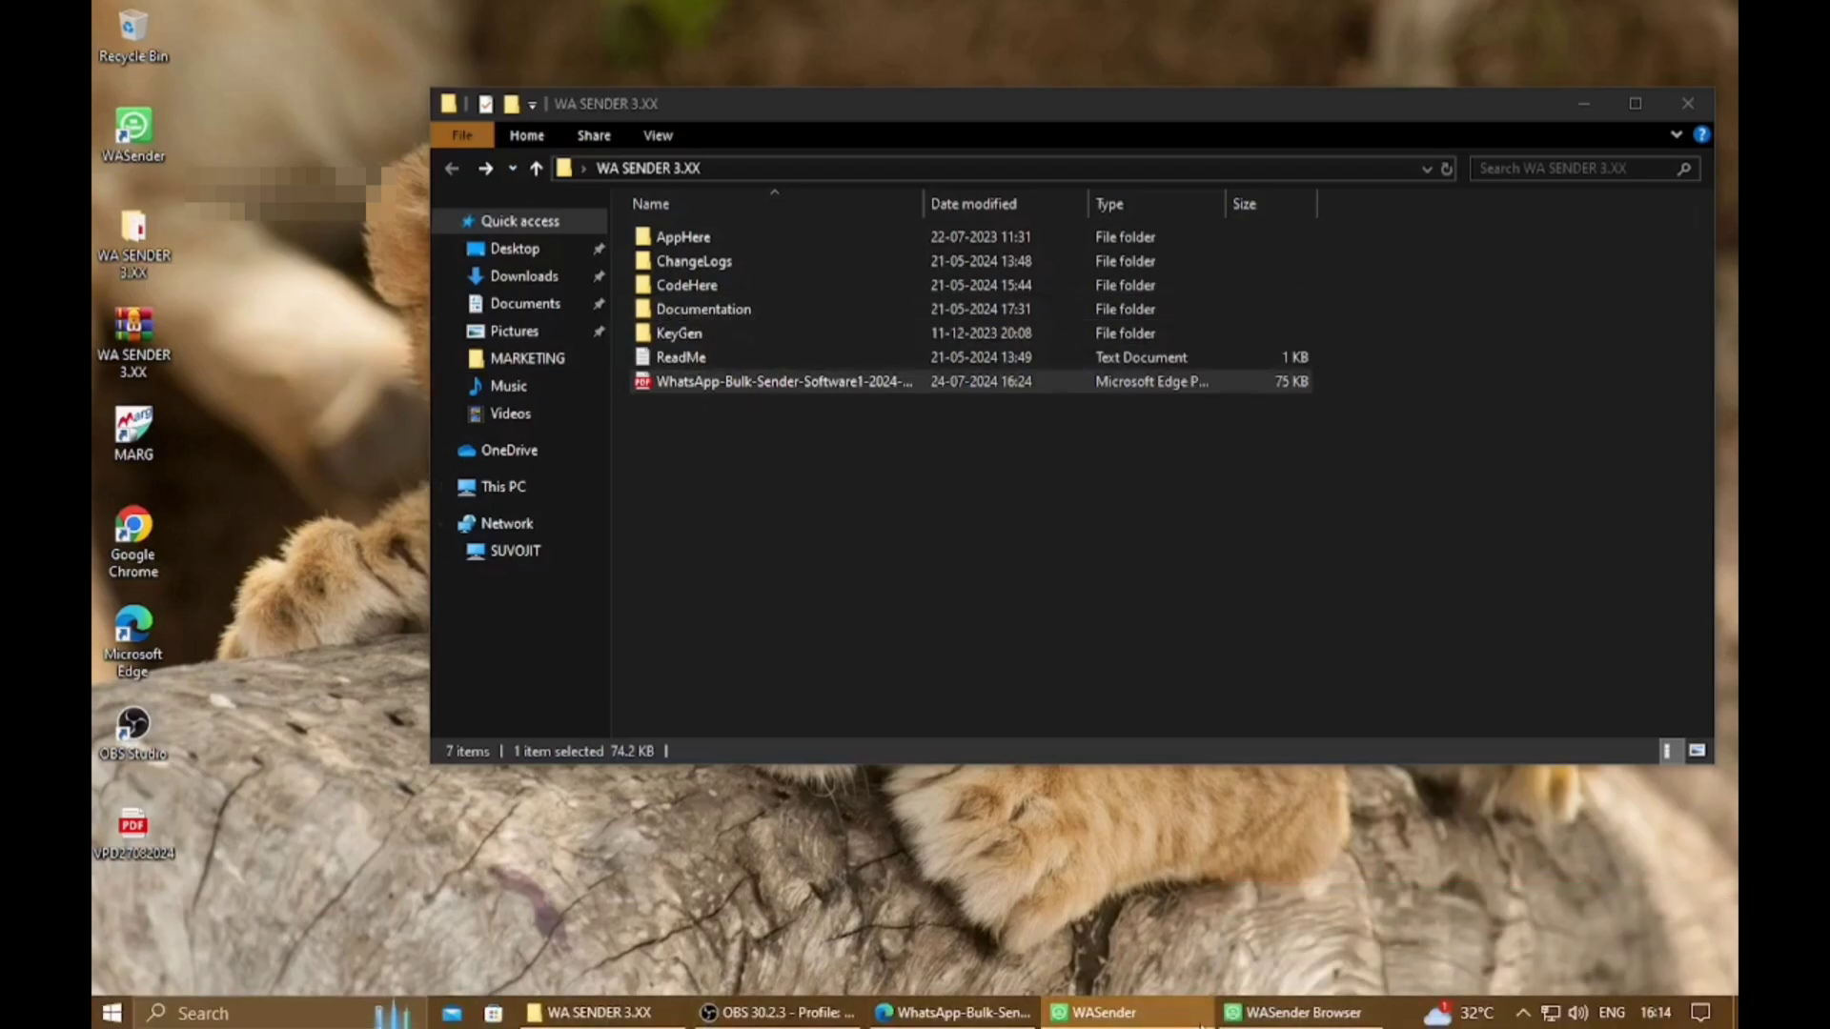
# Save the sample Excel template again, this time to the Desktop
pyautogui.click(1199, 1018)
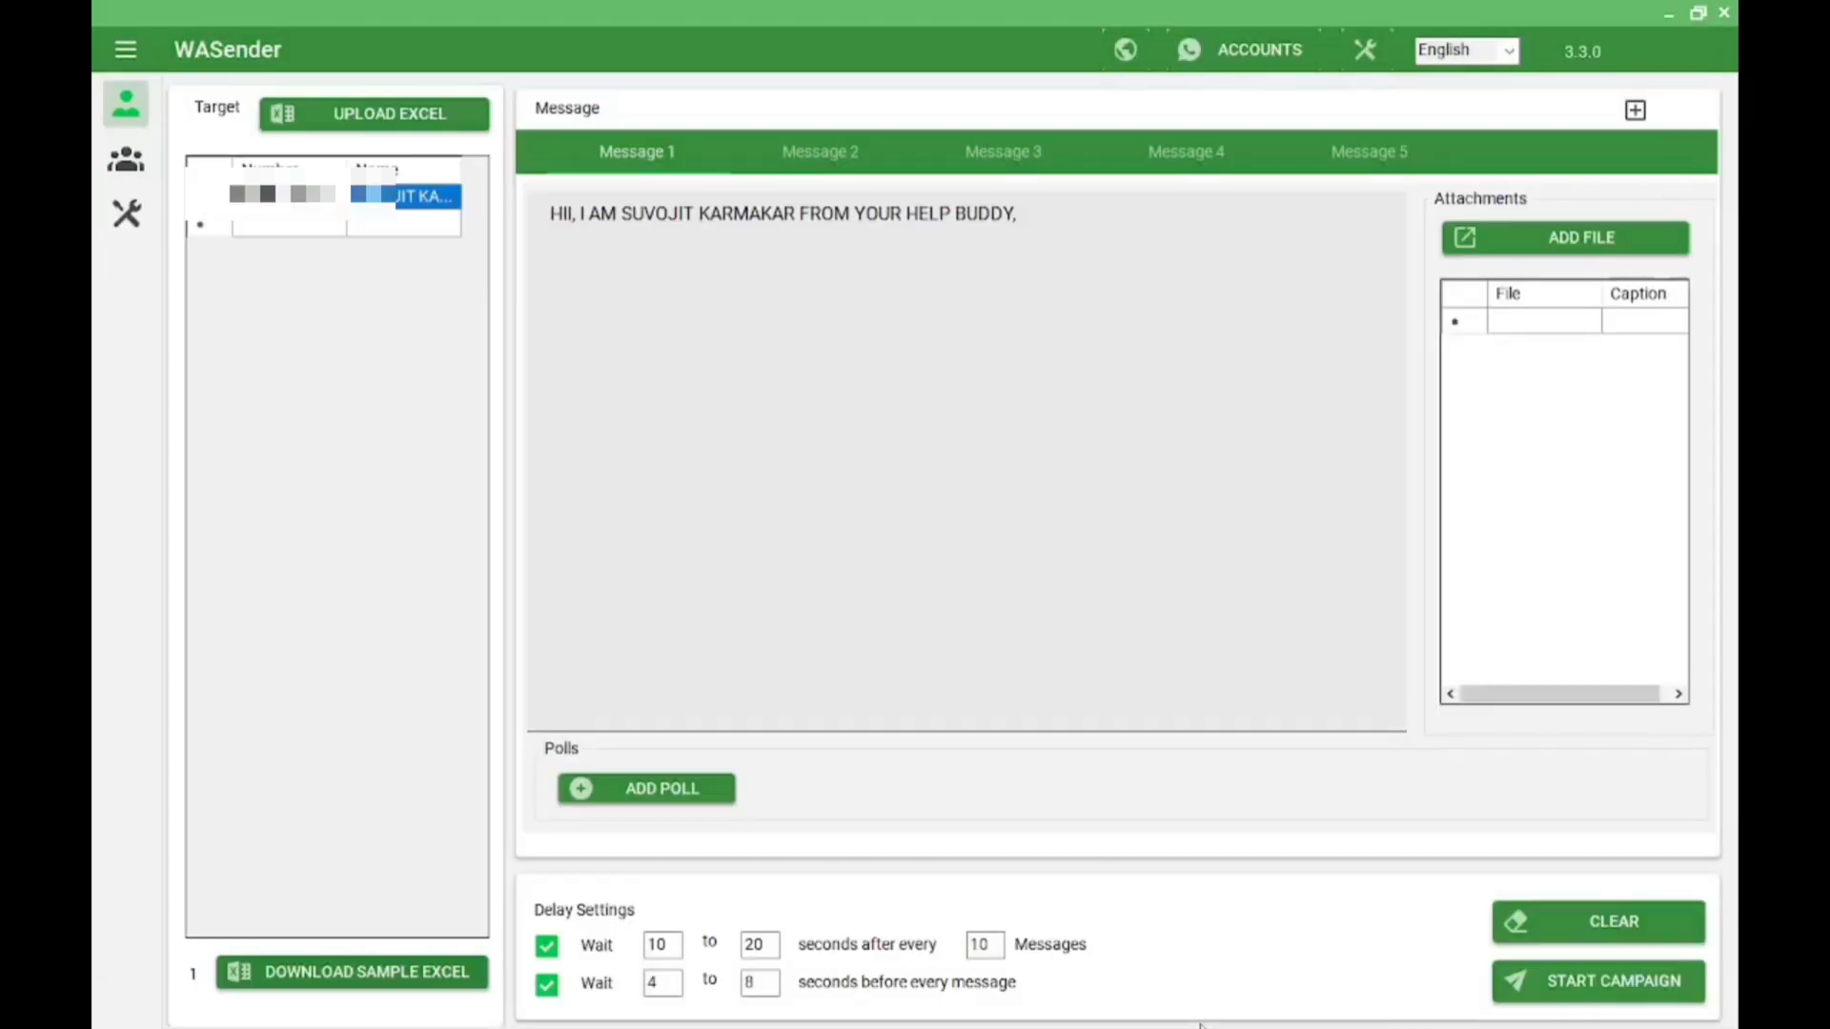
pyautogui.click(408, 972)
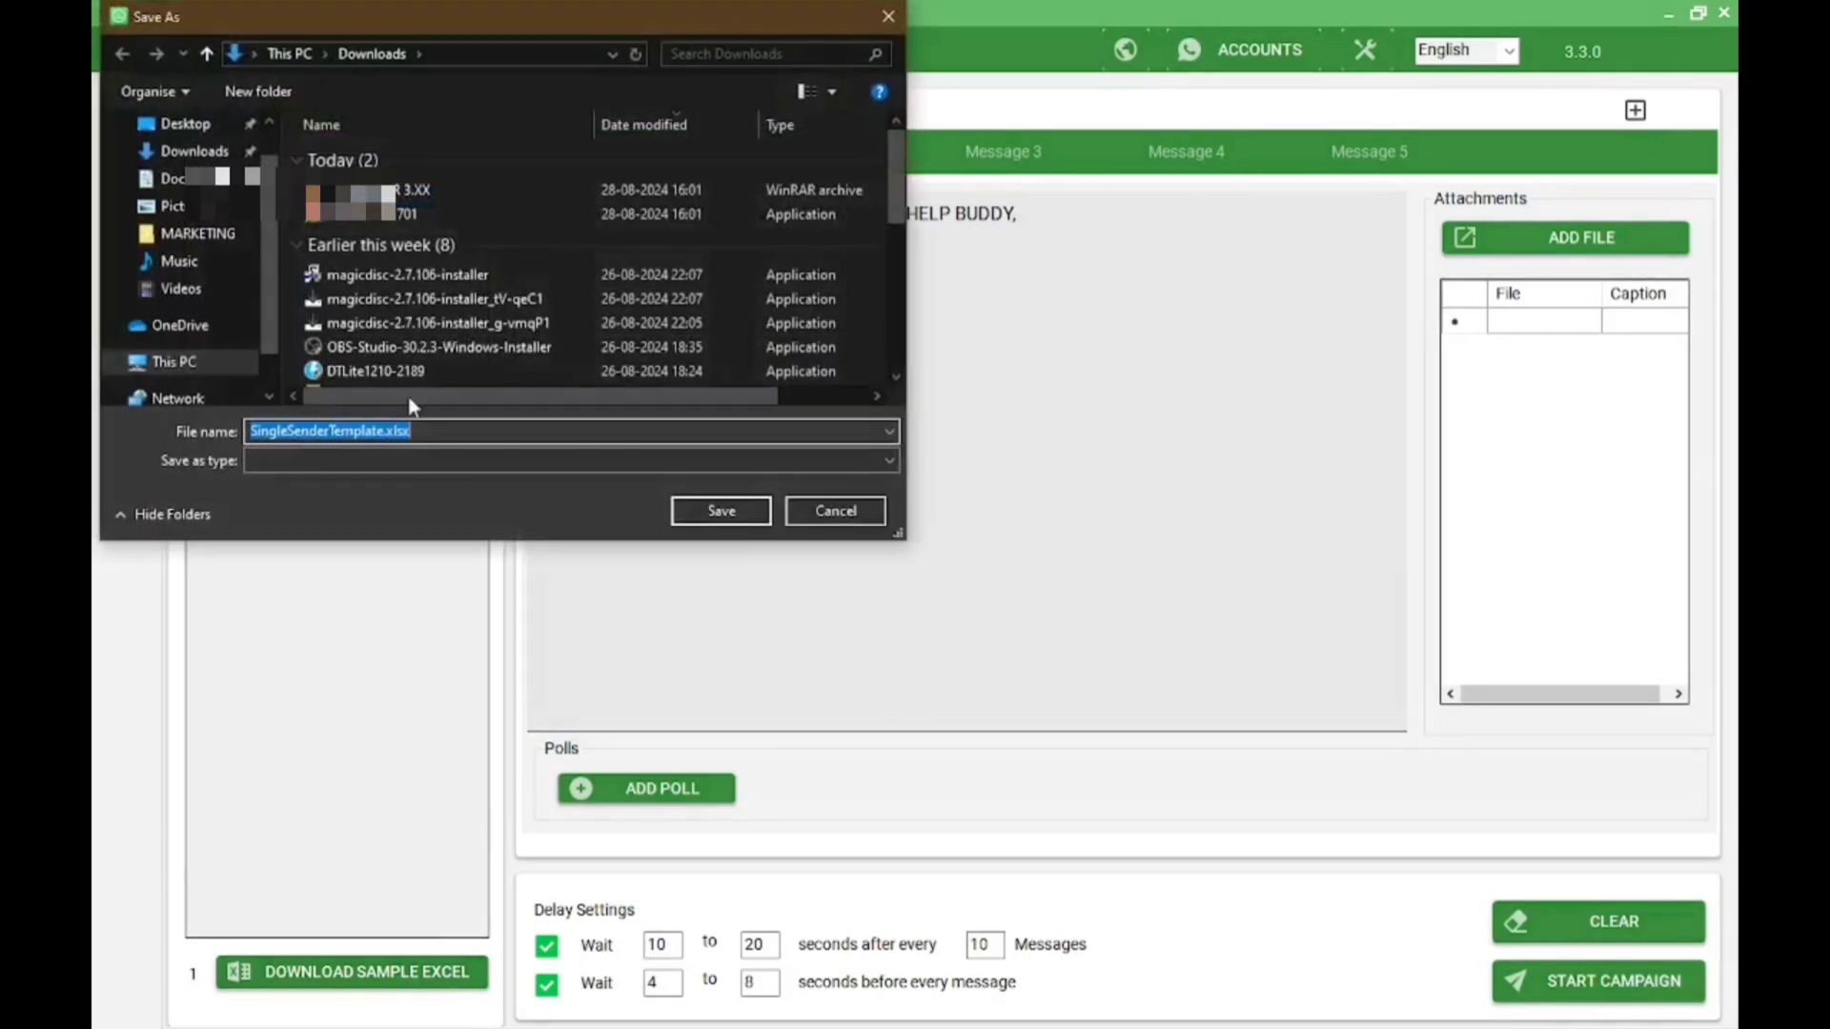
pyautogui.click(190, 125)
pyautogui.click(737, 516)
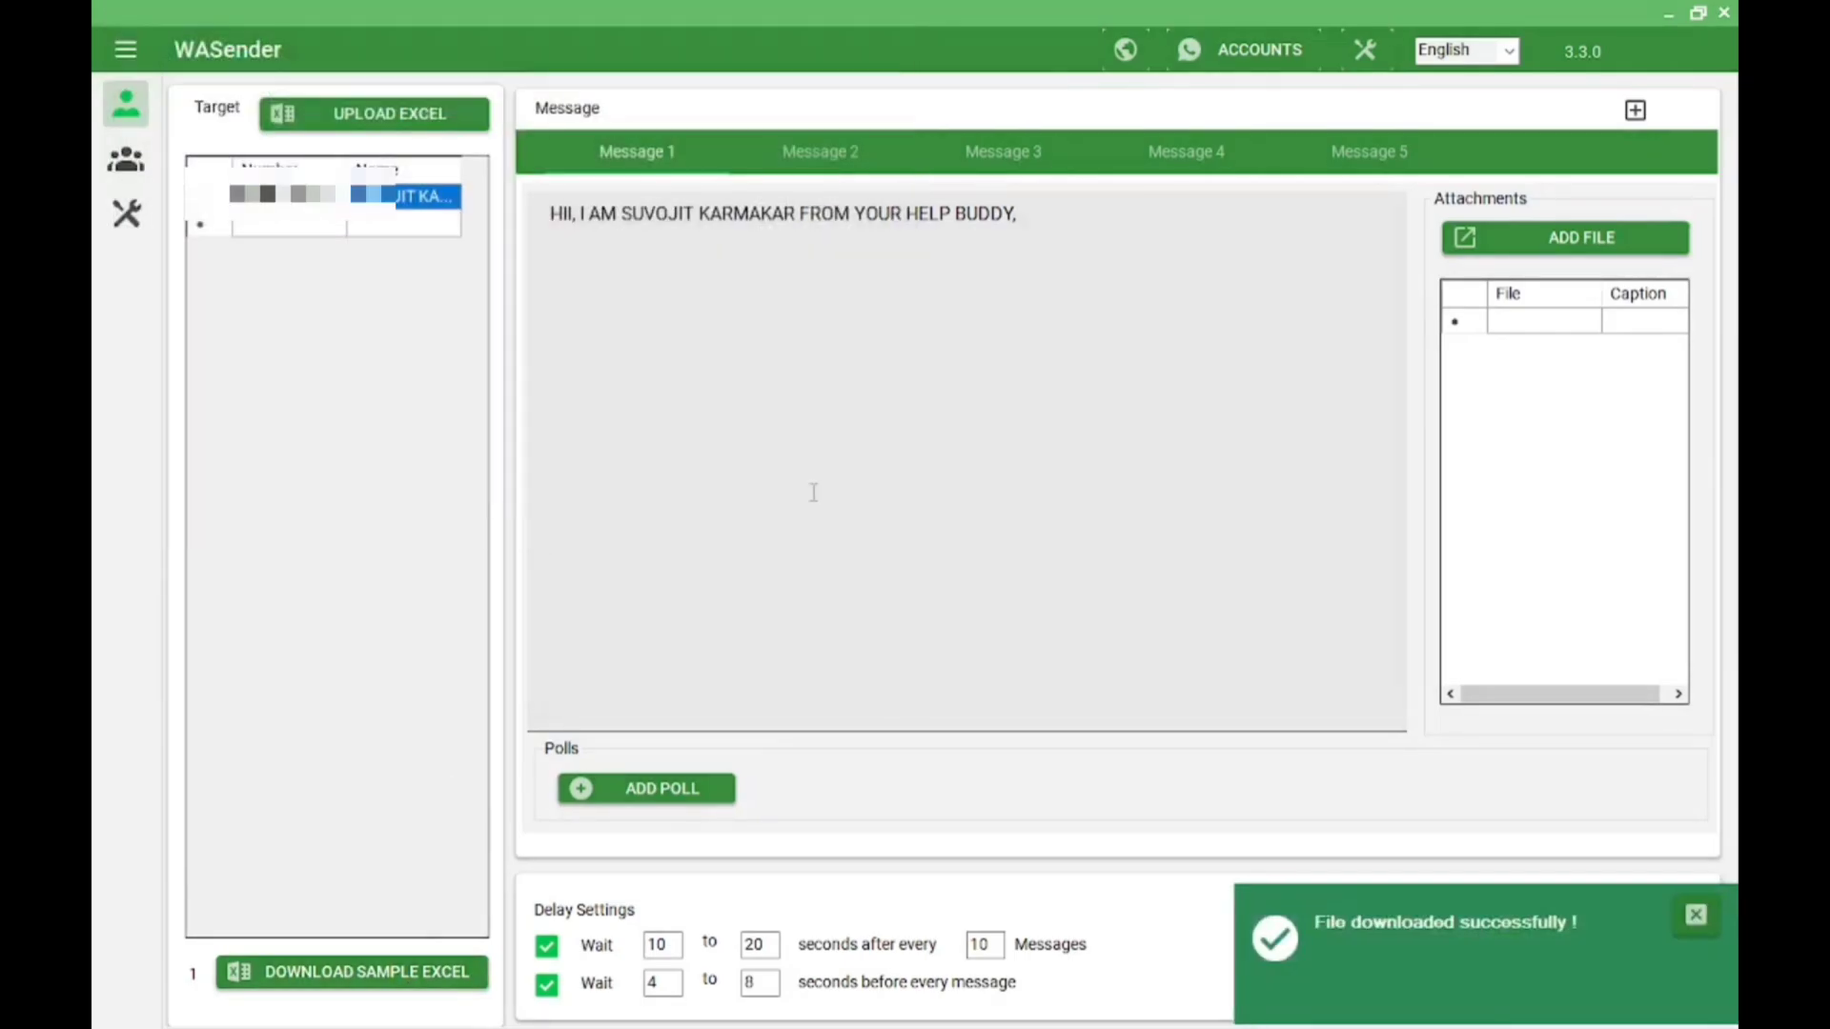
pyautogui.click(1668, 13)
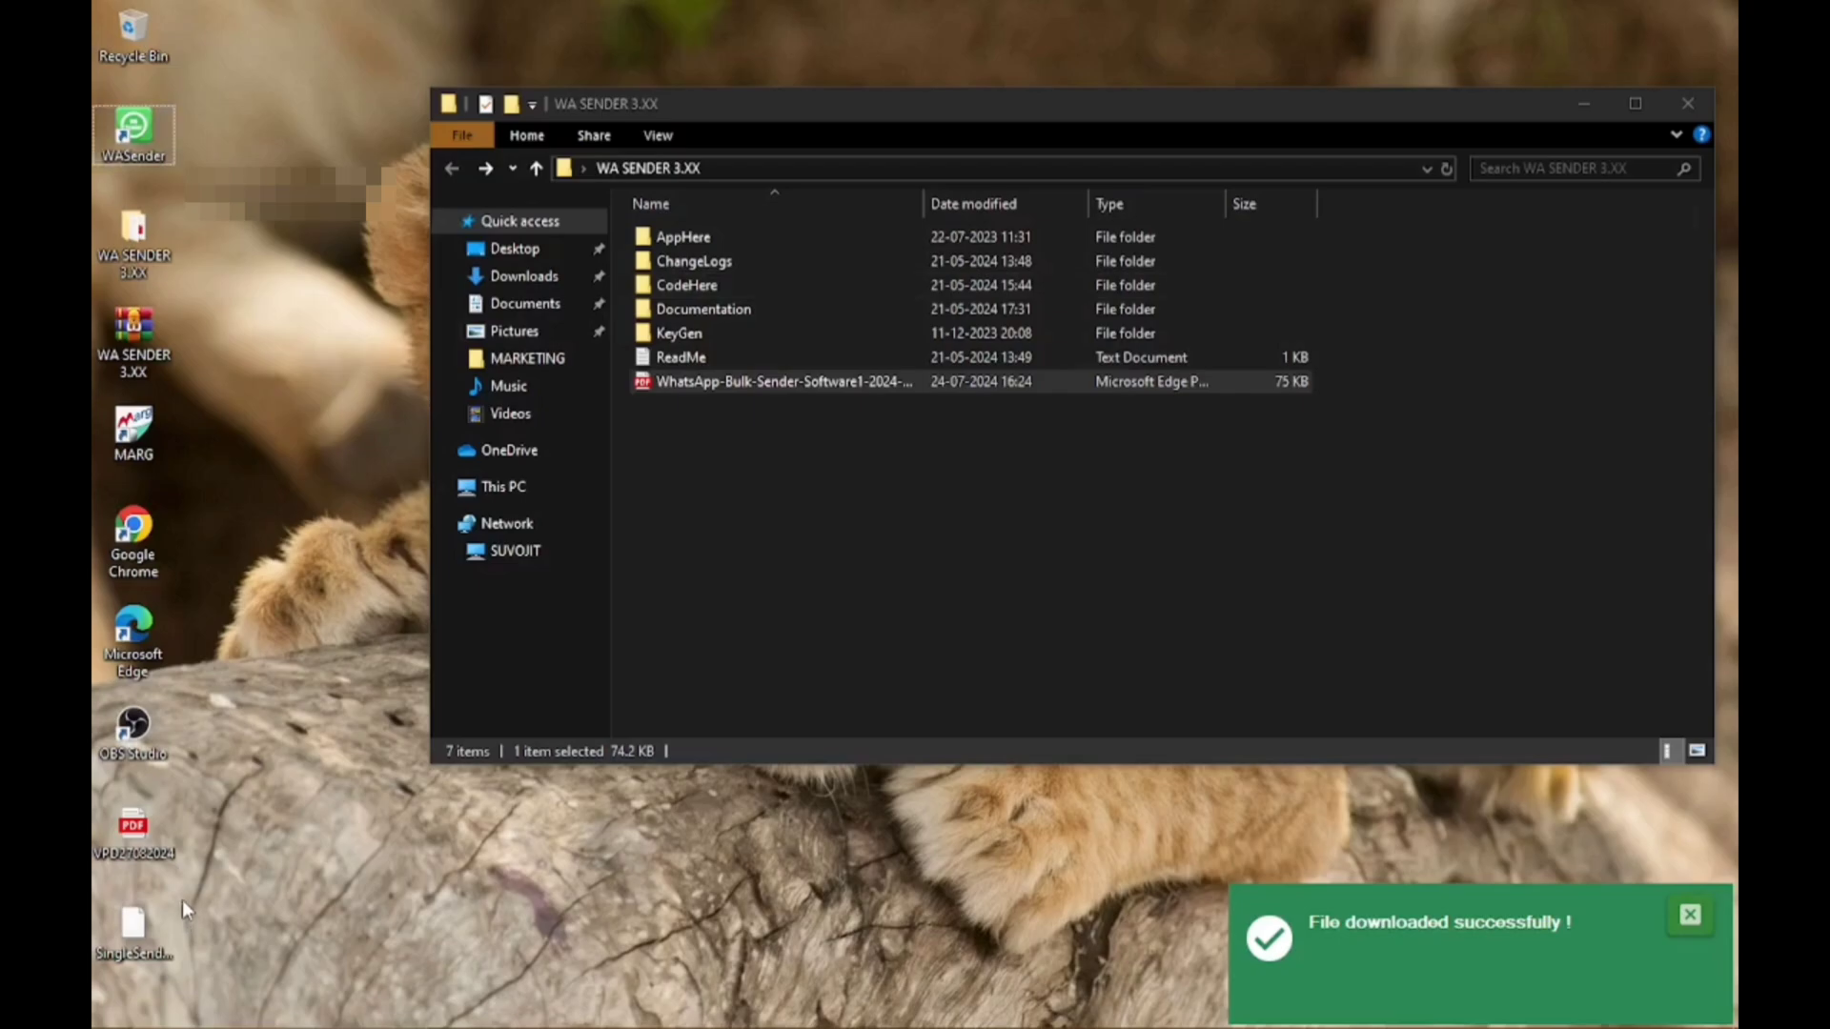
# Try opening the saved template, dismiss the Open-with prompt, and check the WhatsApp chats before returning to WASender
pyautogui.doubleClick(141, 921)
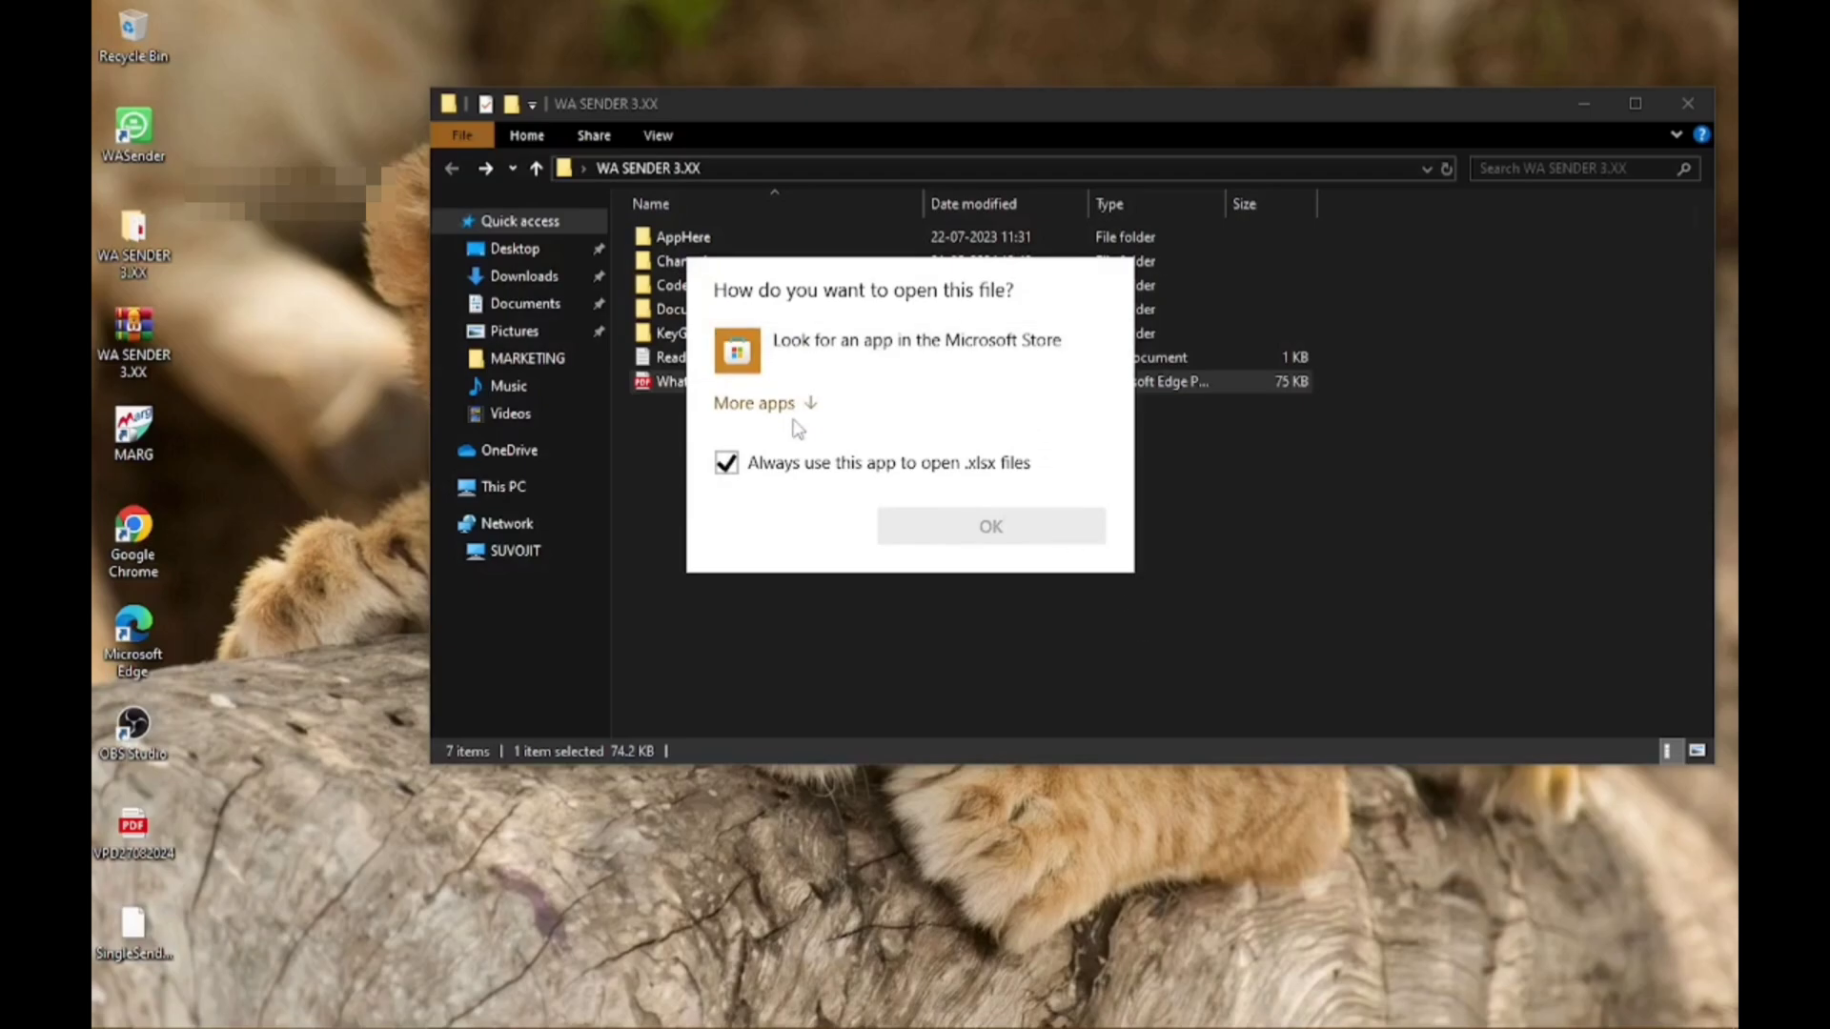
pyautogui.press('Escape')
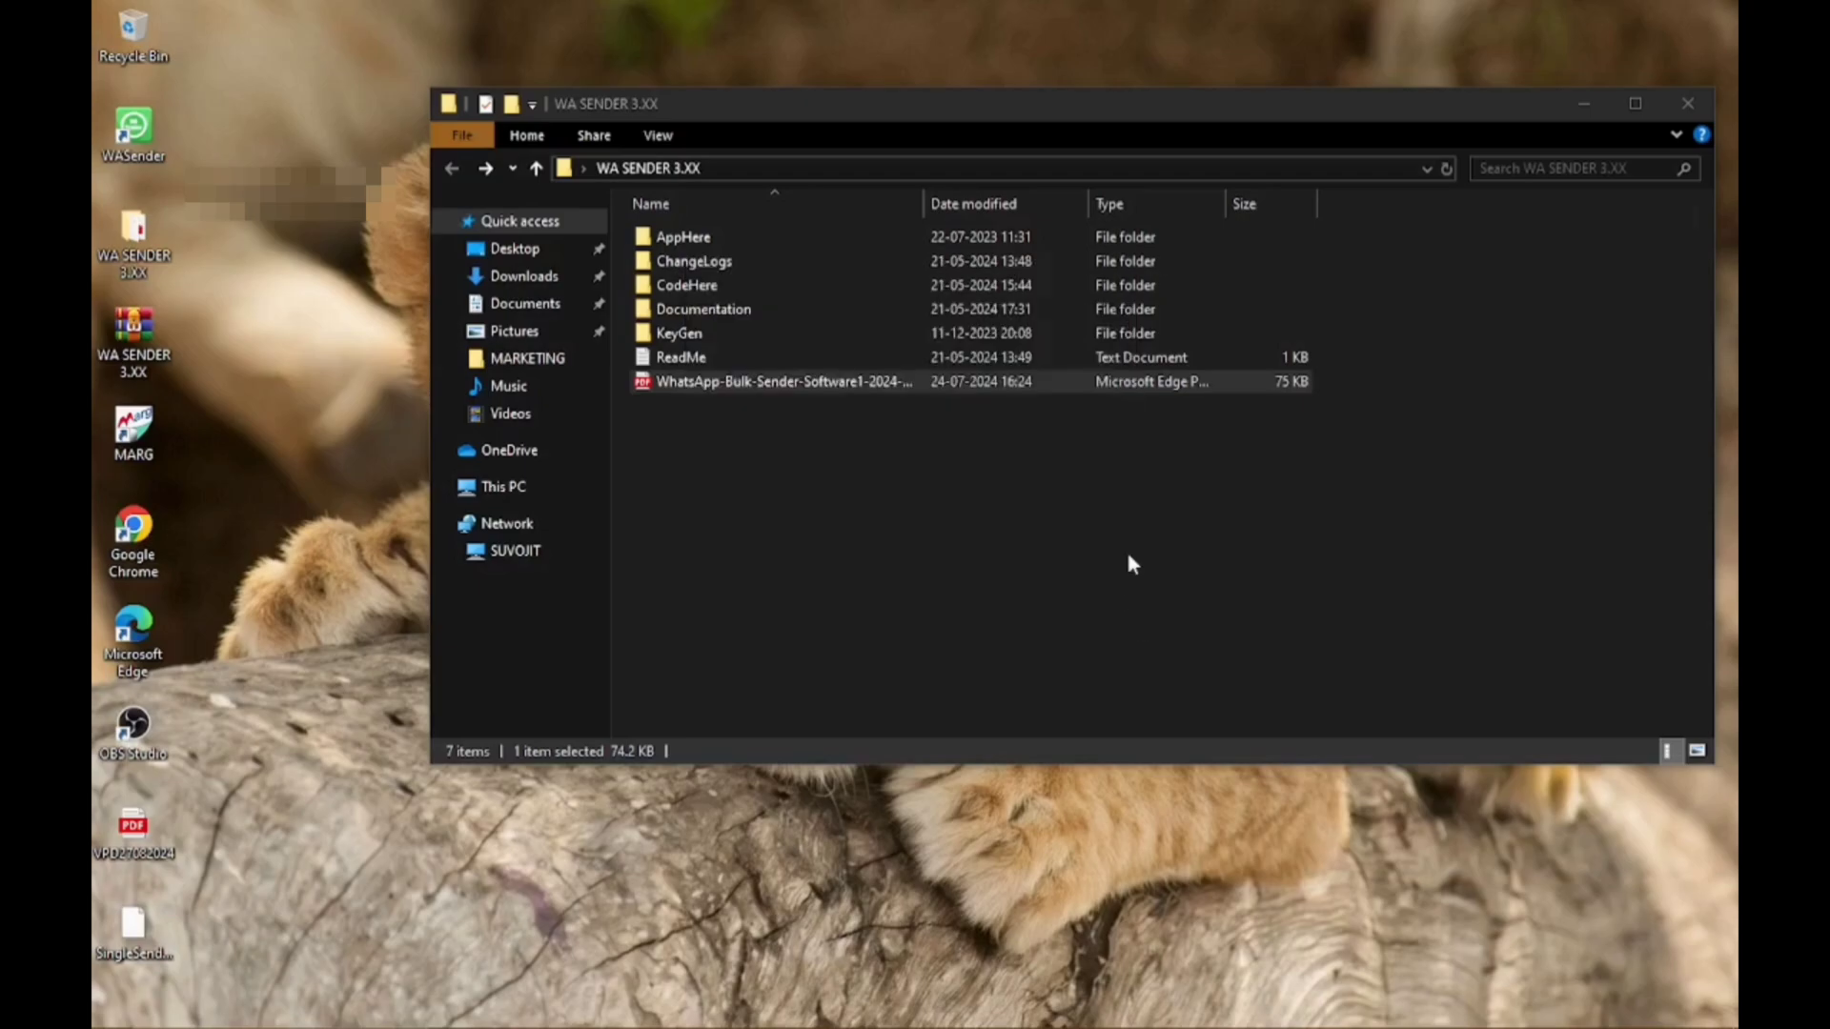
pyautogui.click(1036, 539)
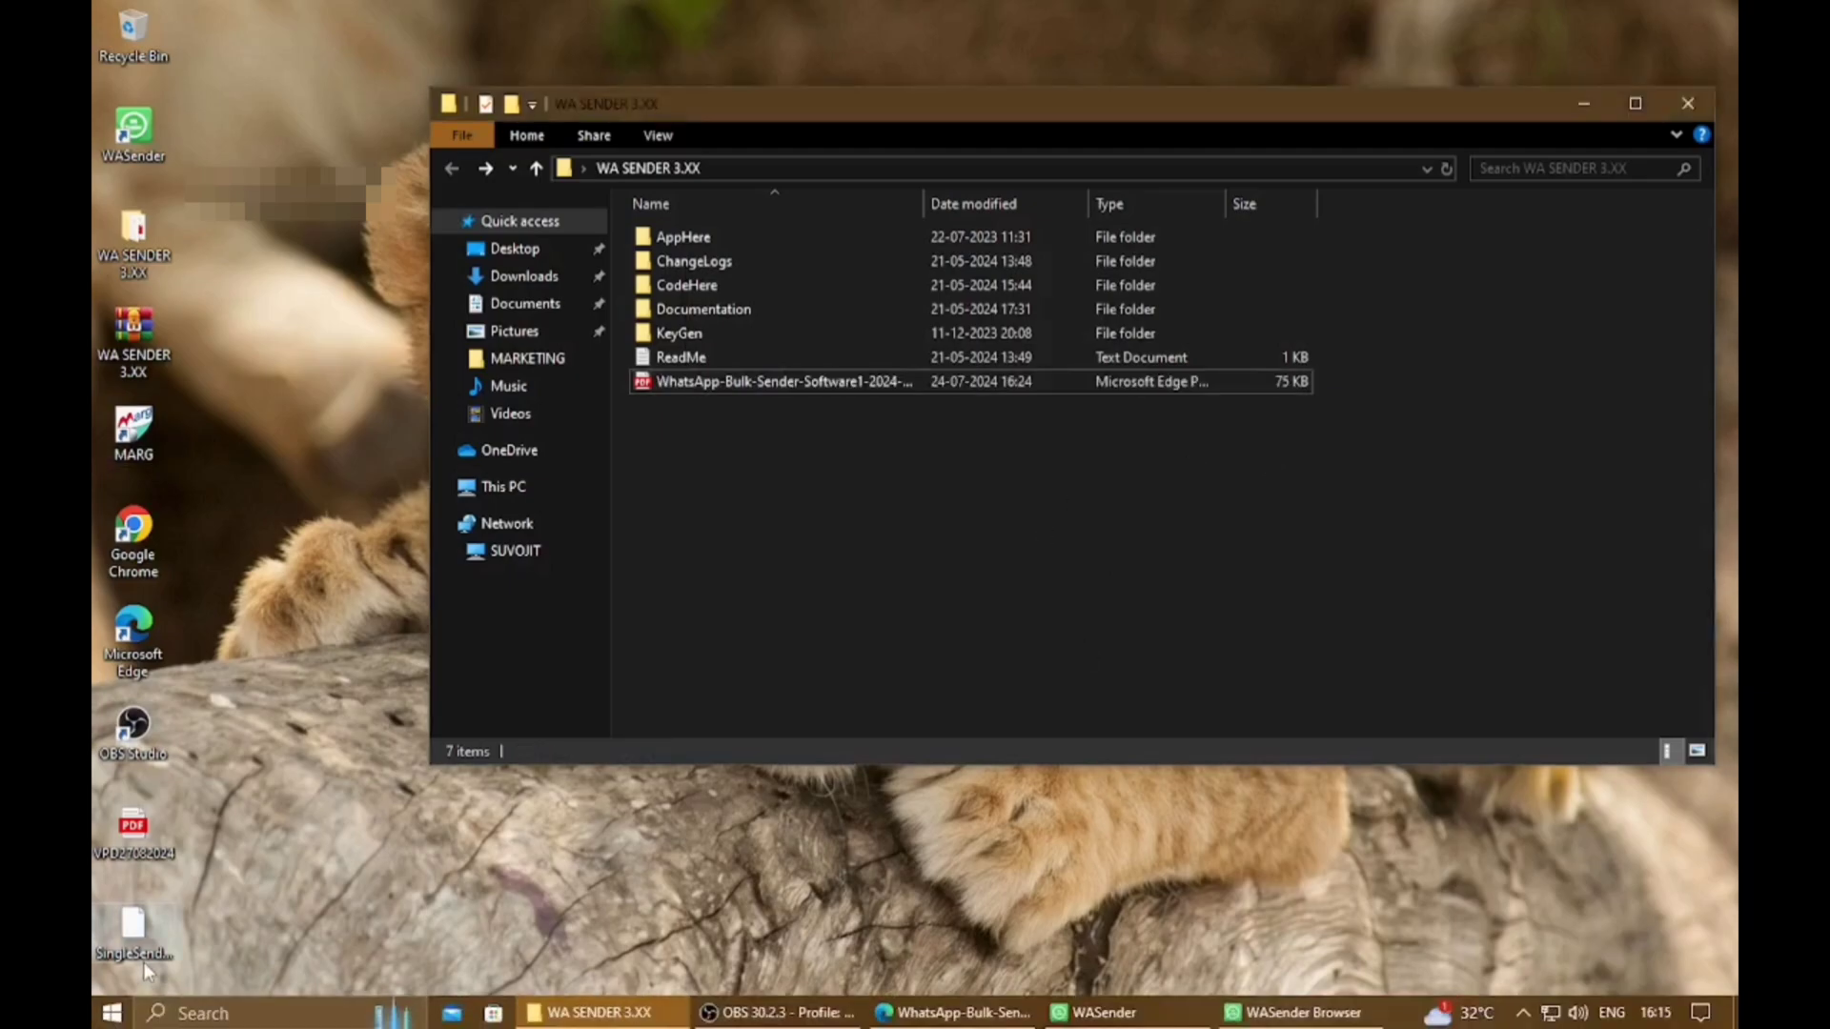
pyautogui.click(1584, 107)
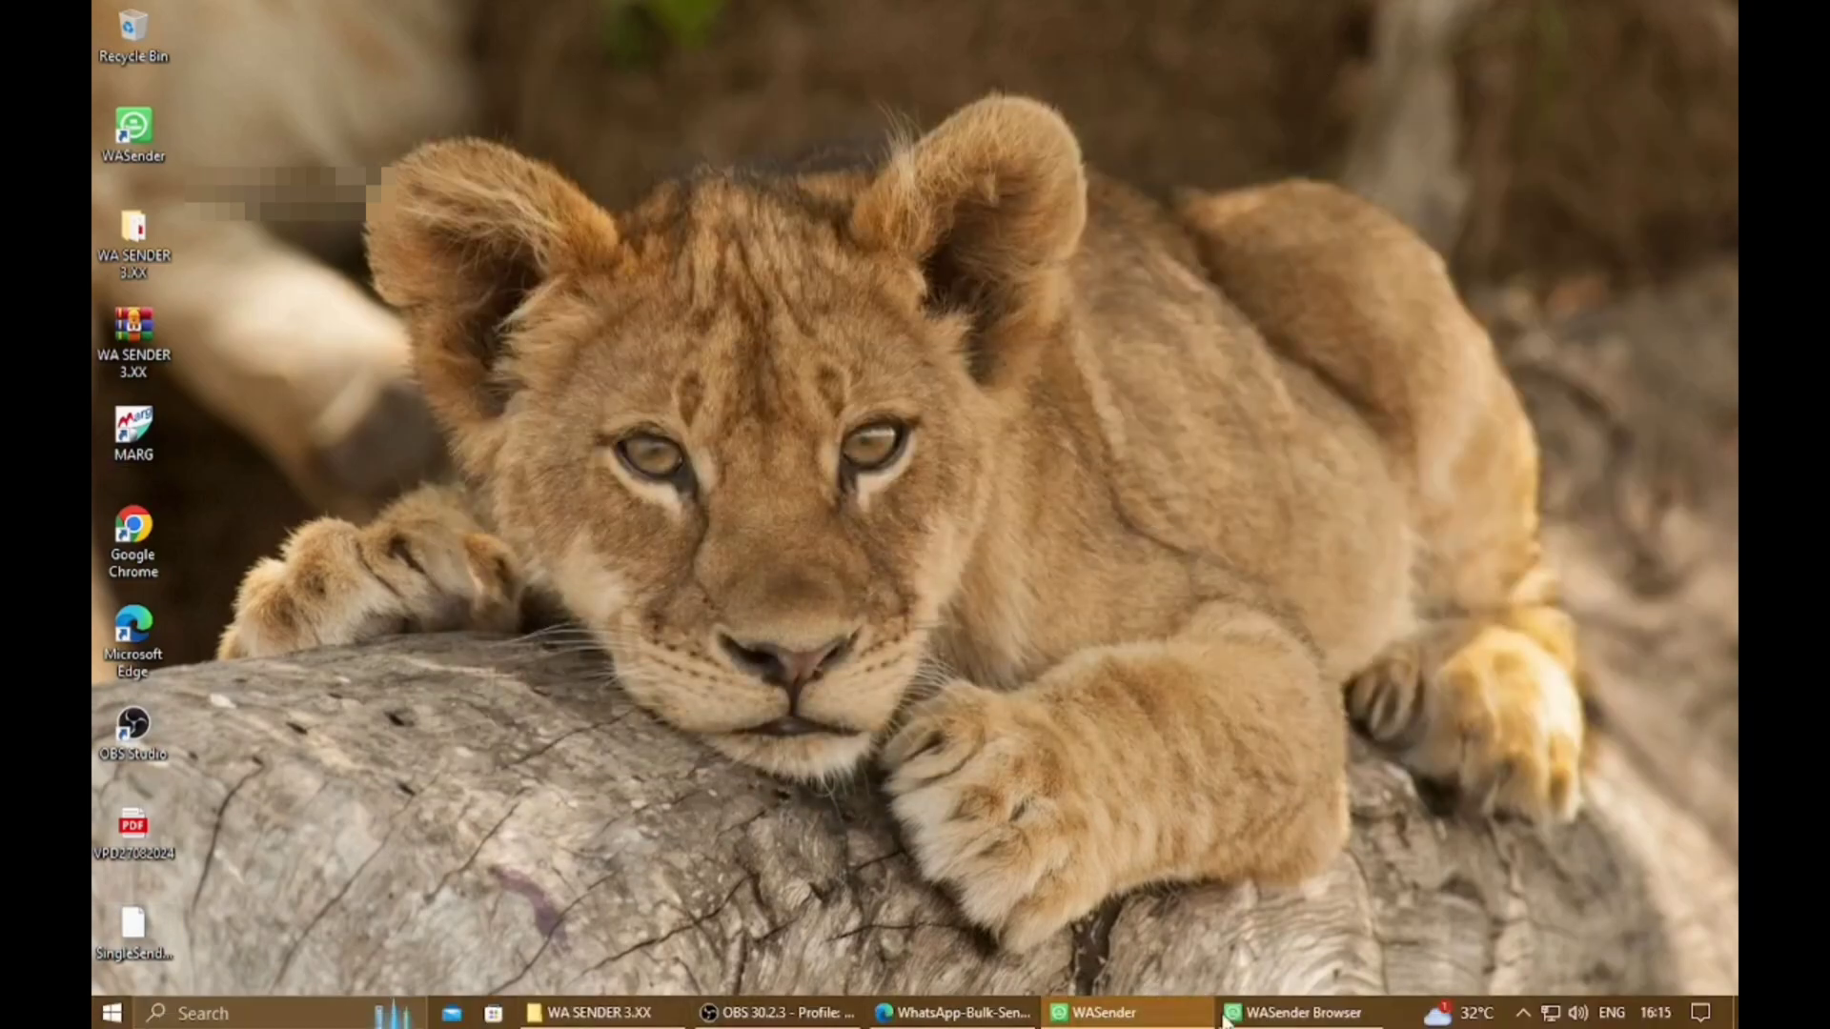
pyautogui.click(1298, 1018)
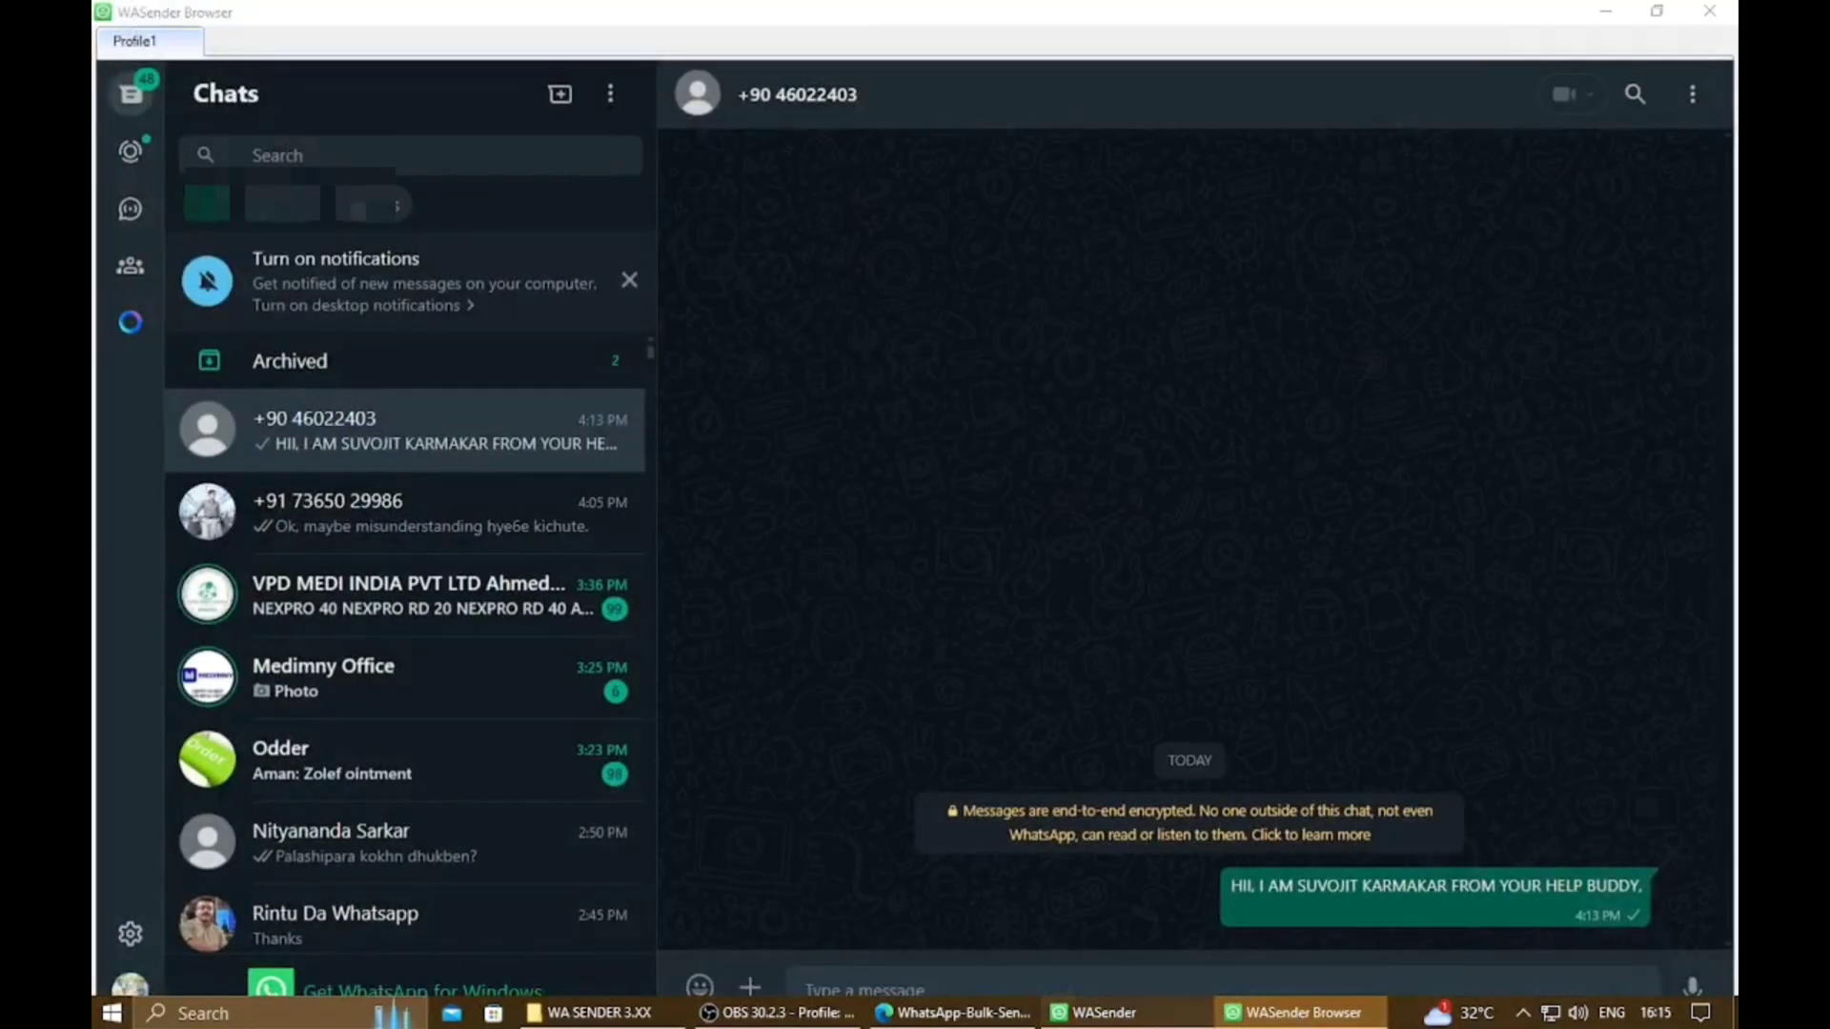
pyautogui.click(1096, 1012)
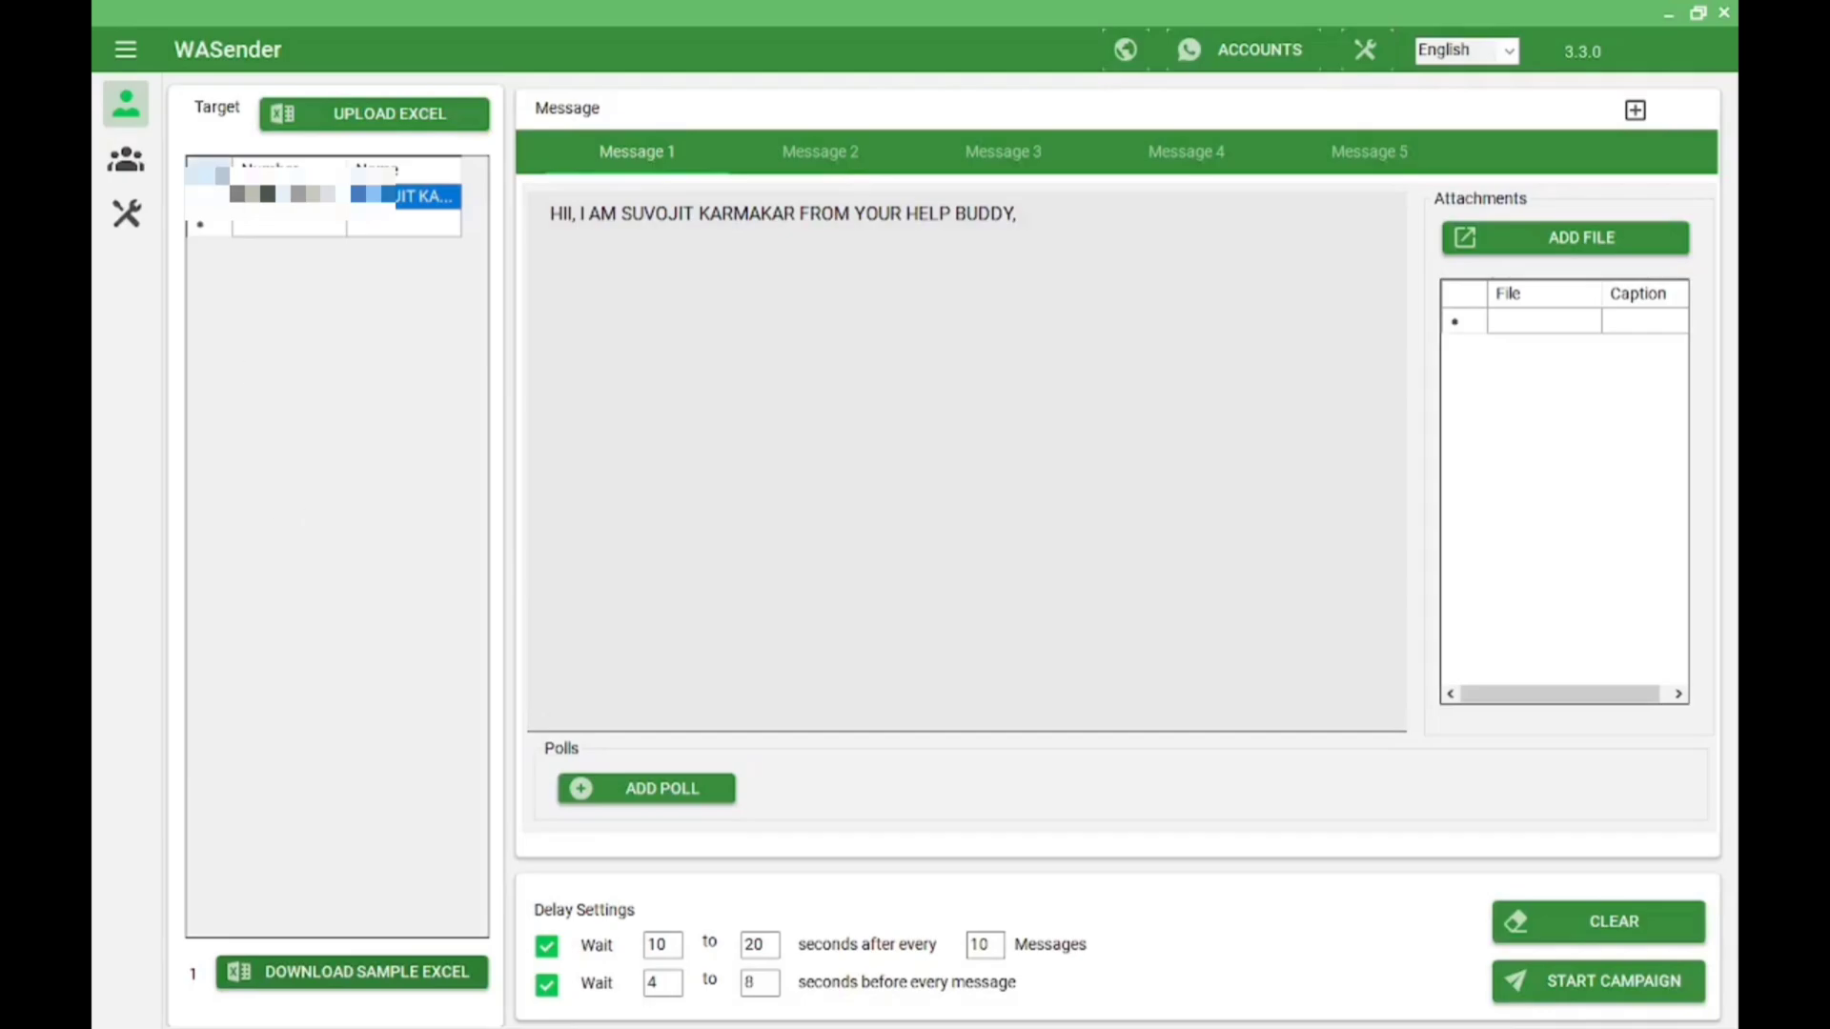
# From the Groups section, open WASender's extra tools grid, which includes Group Finder and Contact List Grabber
pyautogui.click(128, 164)
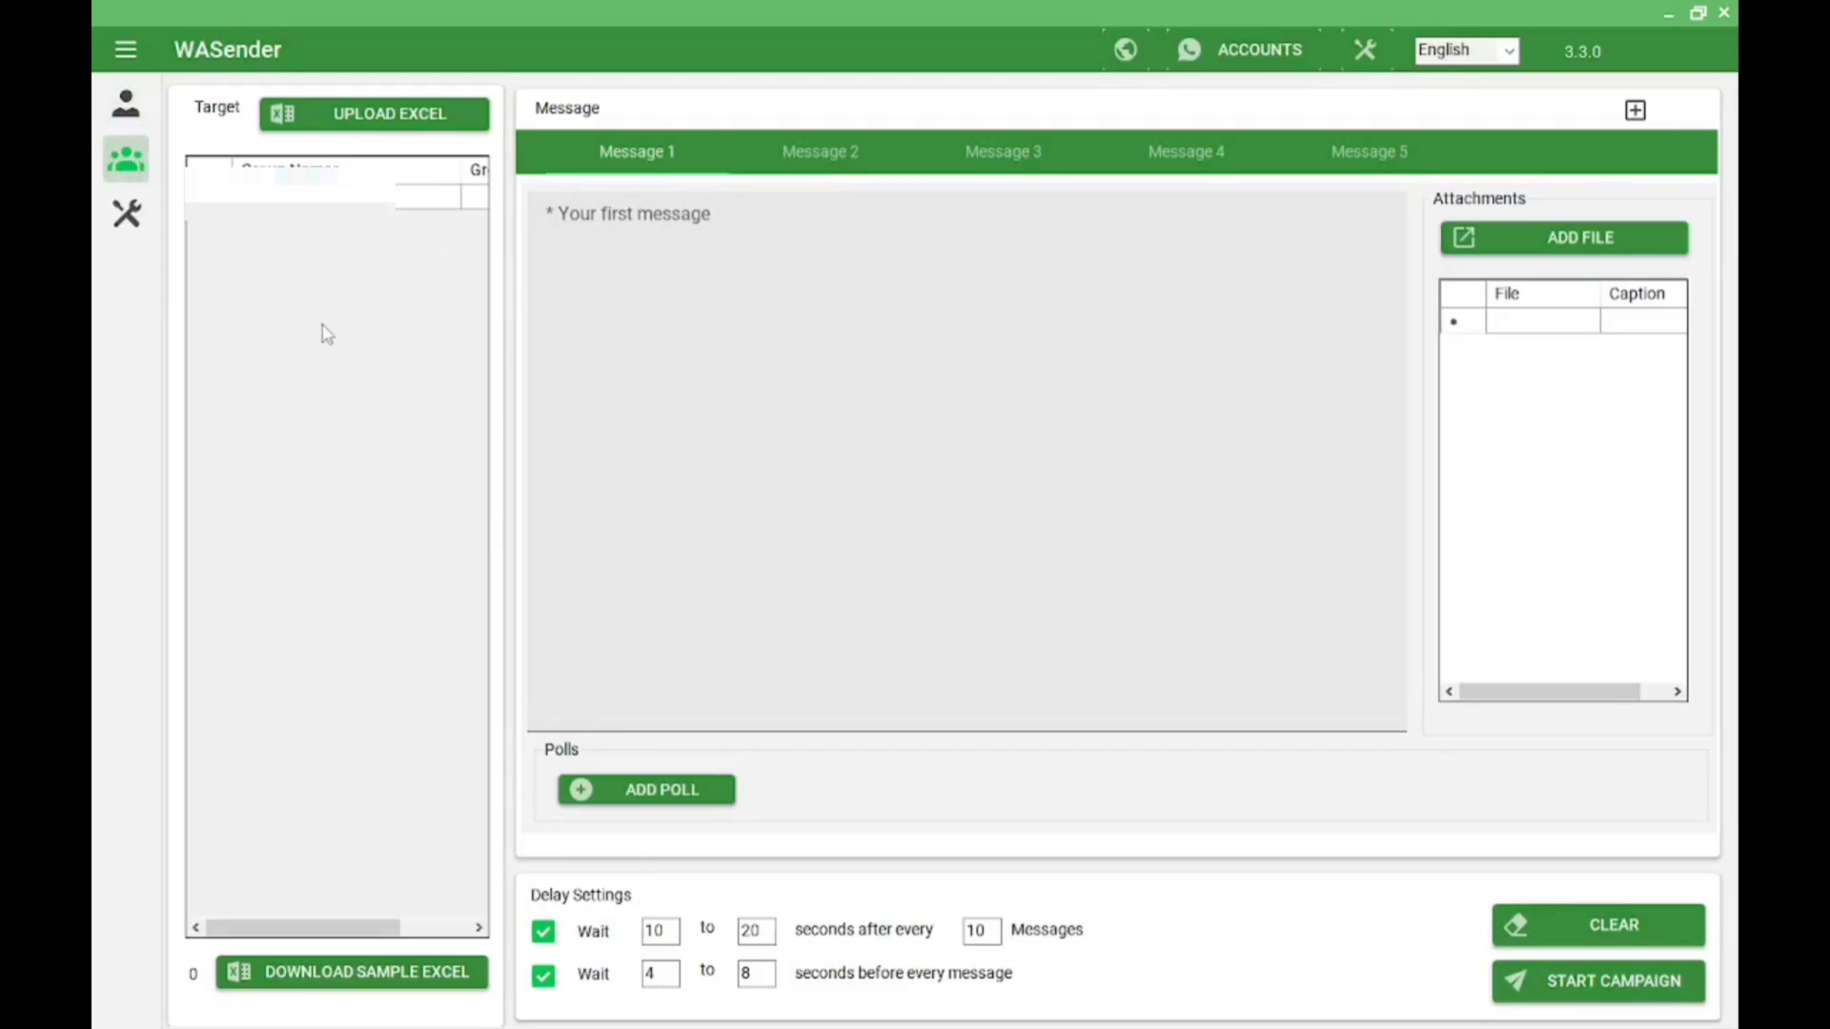
pyautogui.click(127, 220)
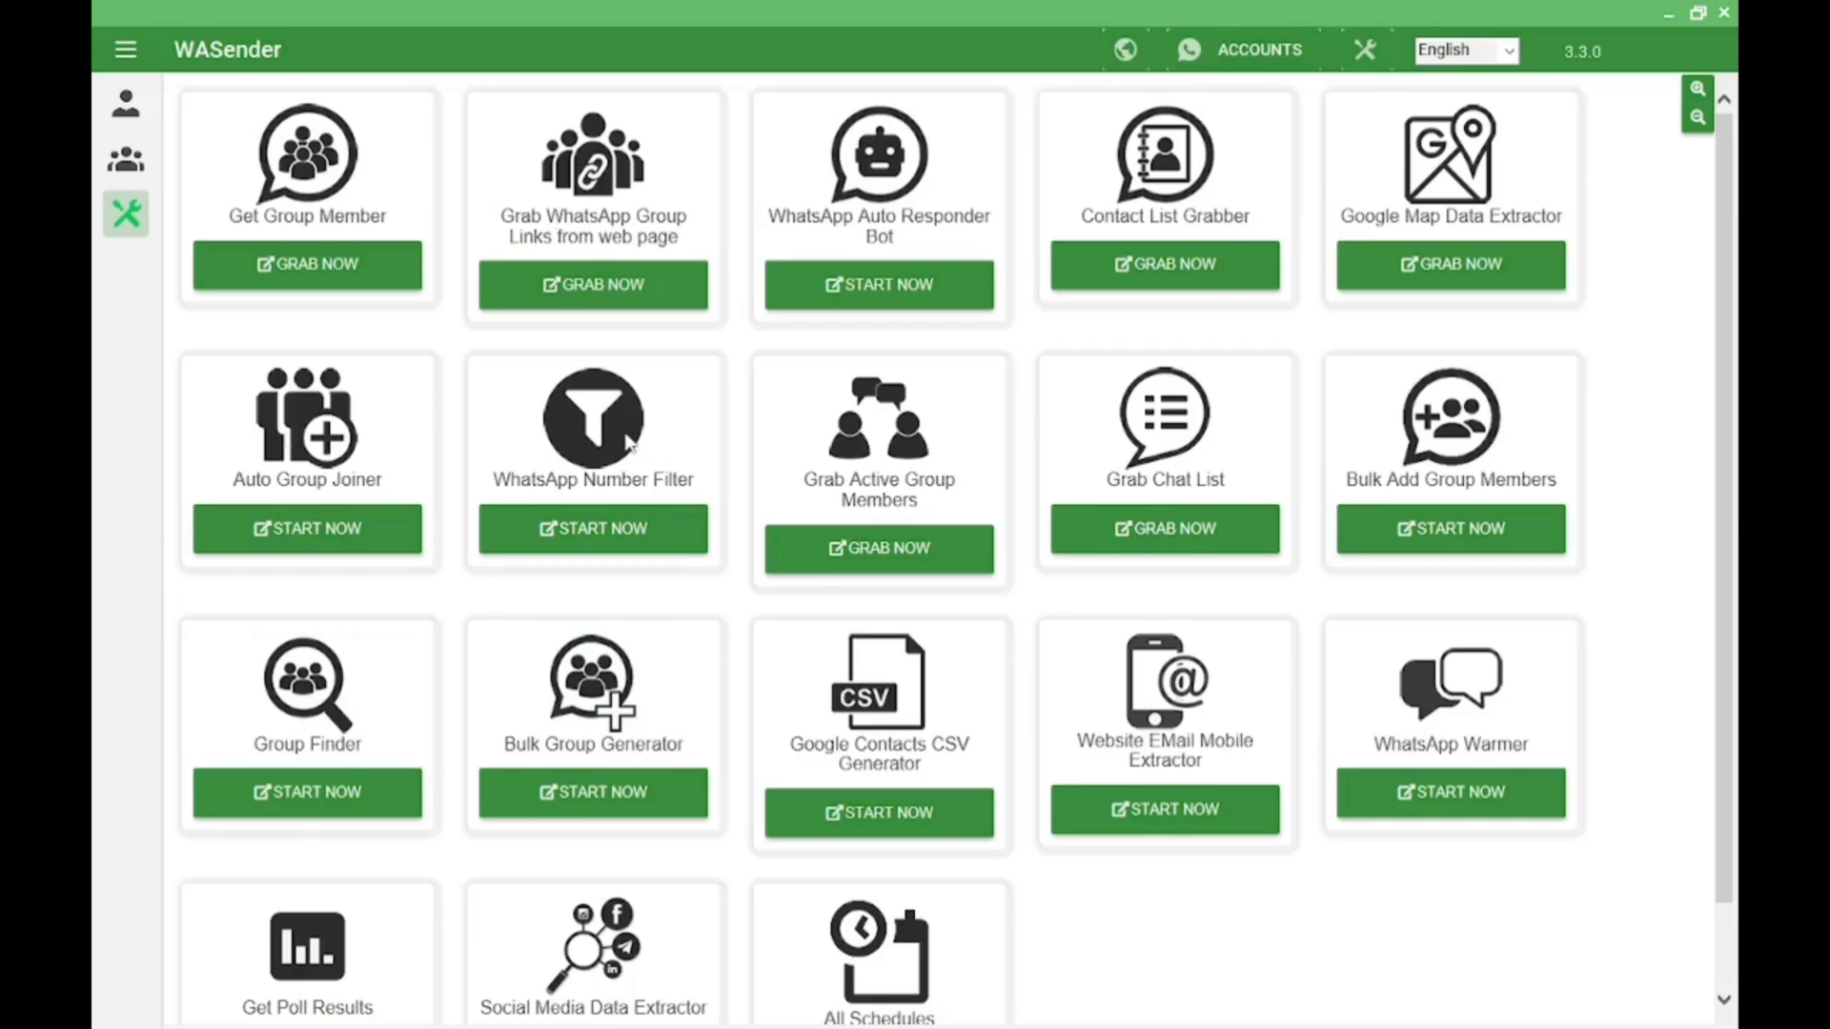
# Scroll the tools list, then return to the single-recipient campaign page with Message 1
pyautogui.scroll(-1, 799, 450)
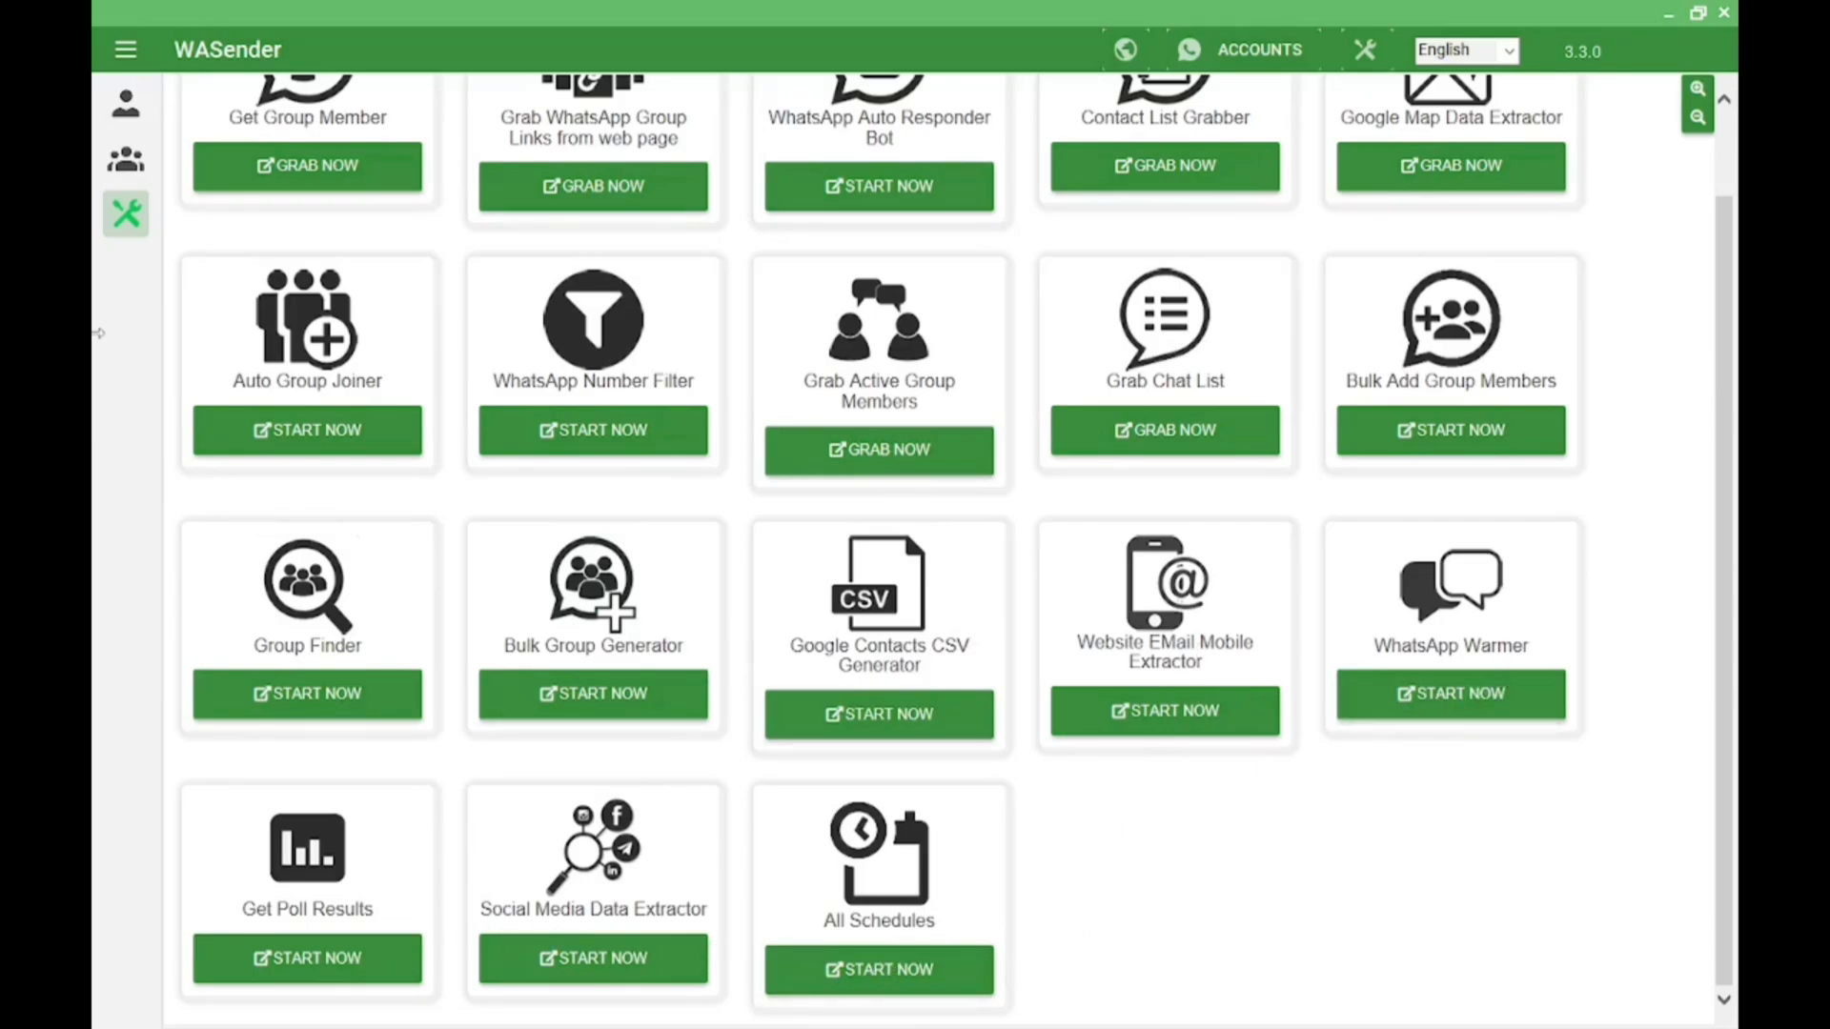
pyautogui.click(123, 112)
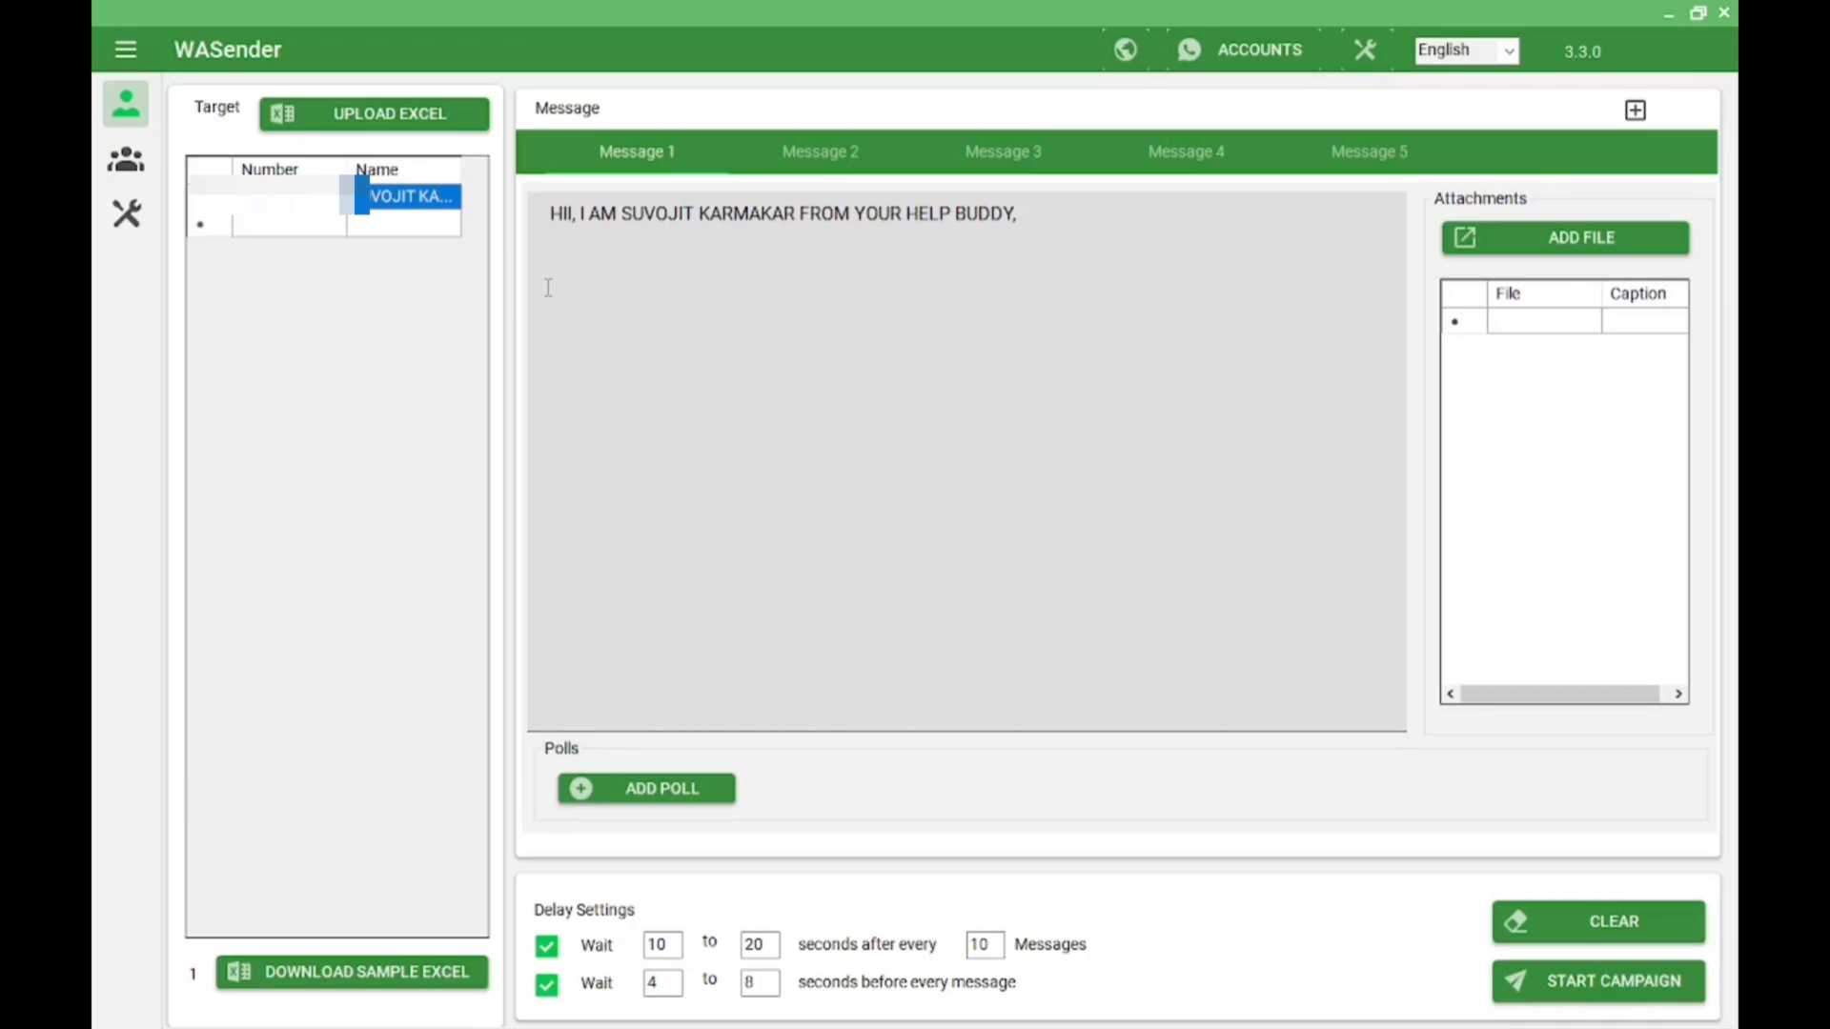
# Delete the old Message 1 greeting and type the contact e-mail address in its place
pyautogui.moveTo(547, 232); pyautogui.dragTo(493, 211)
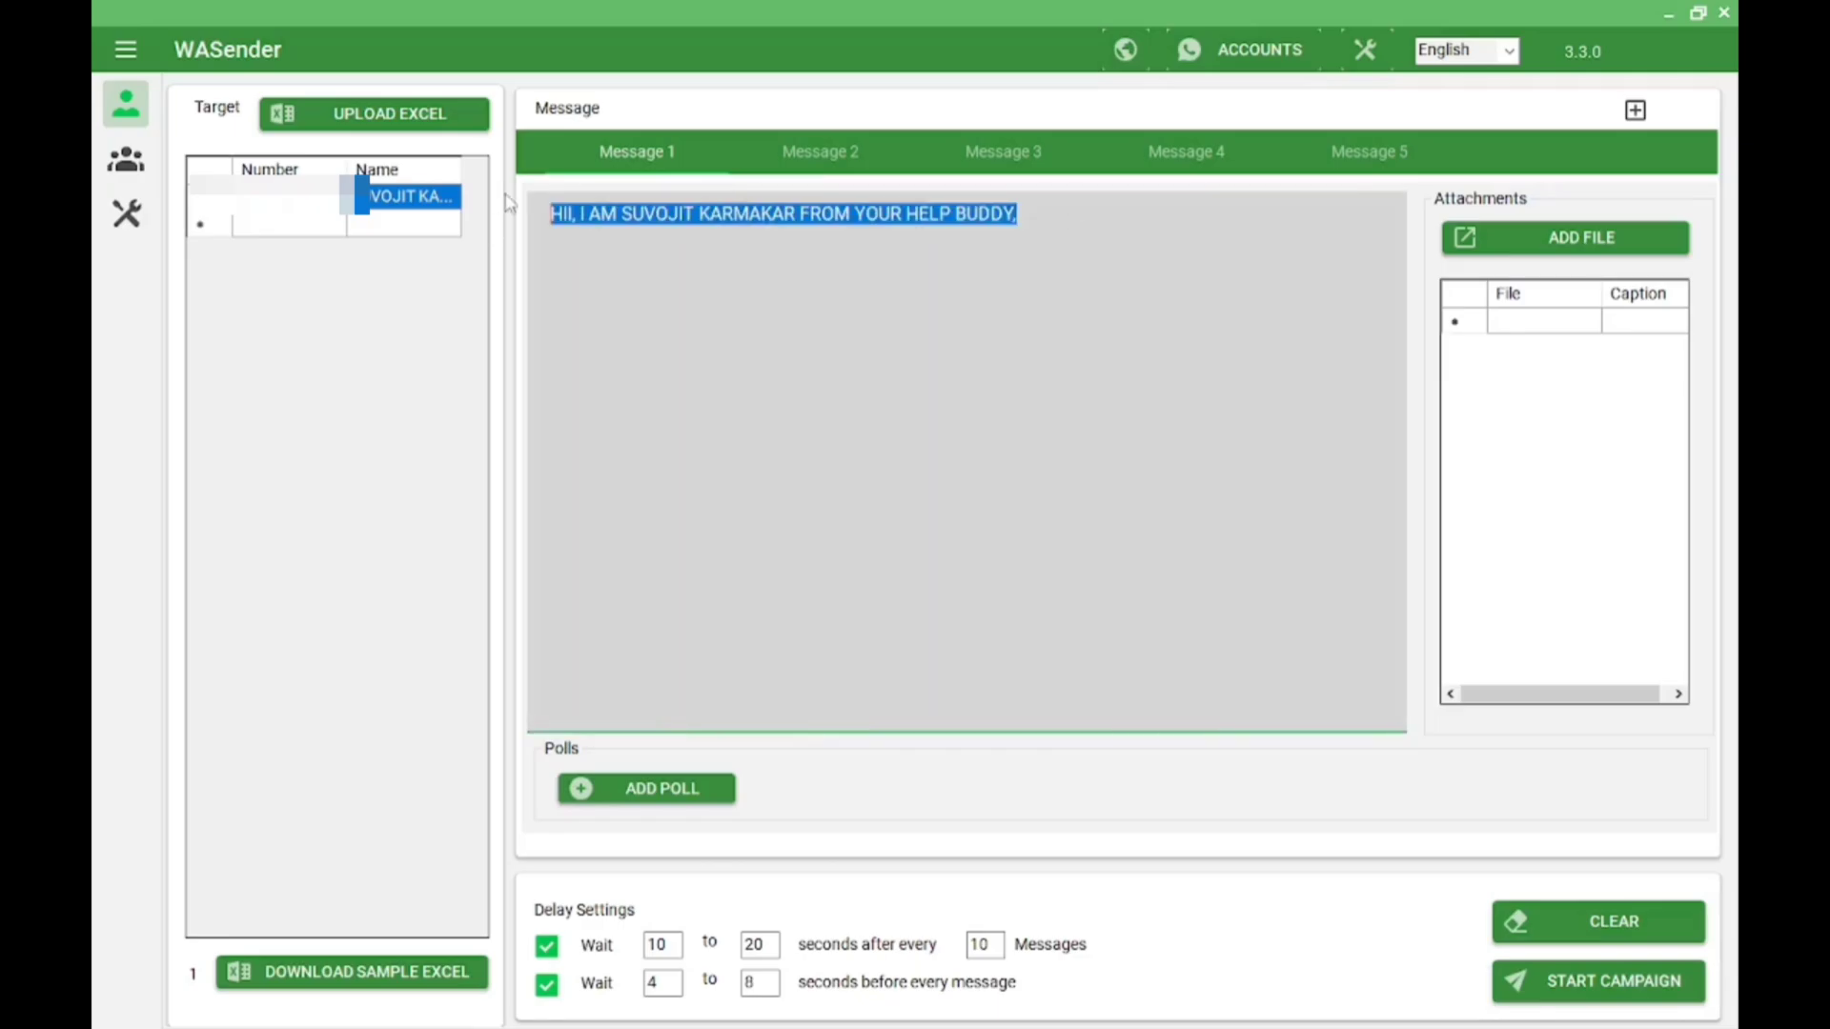
pyautogui.press('BackSpace')
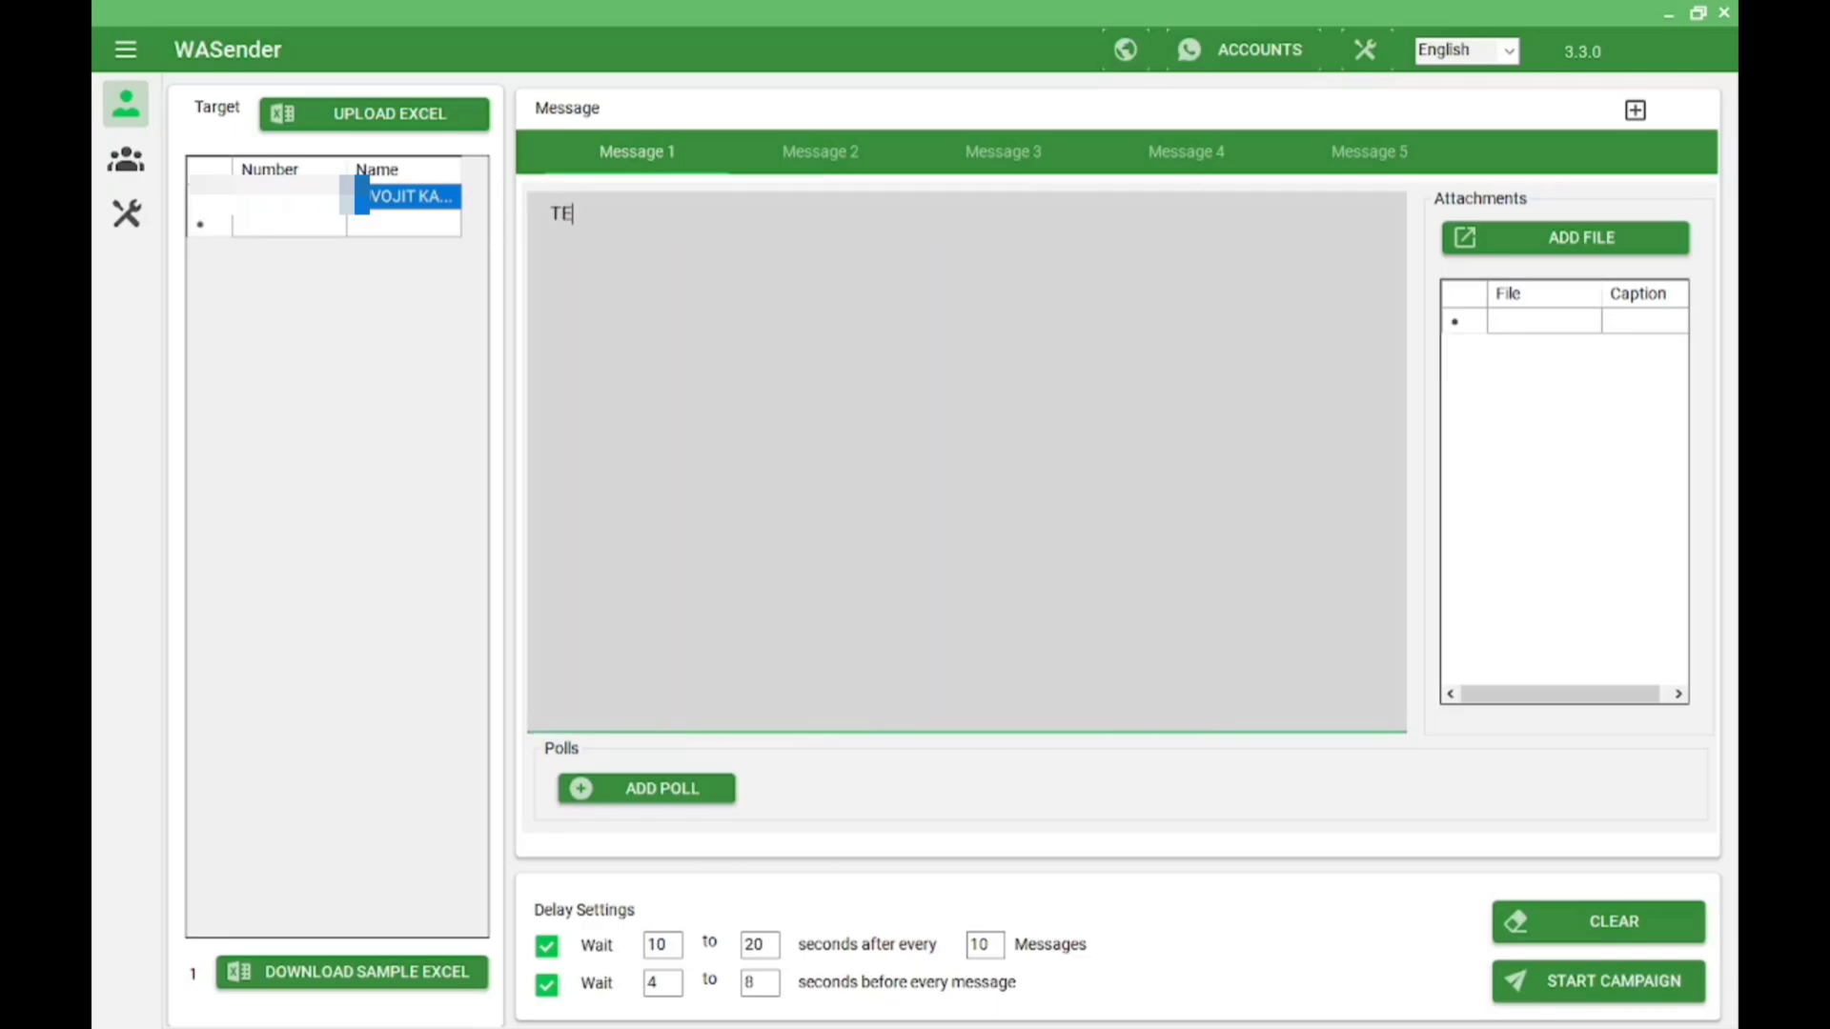
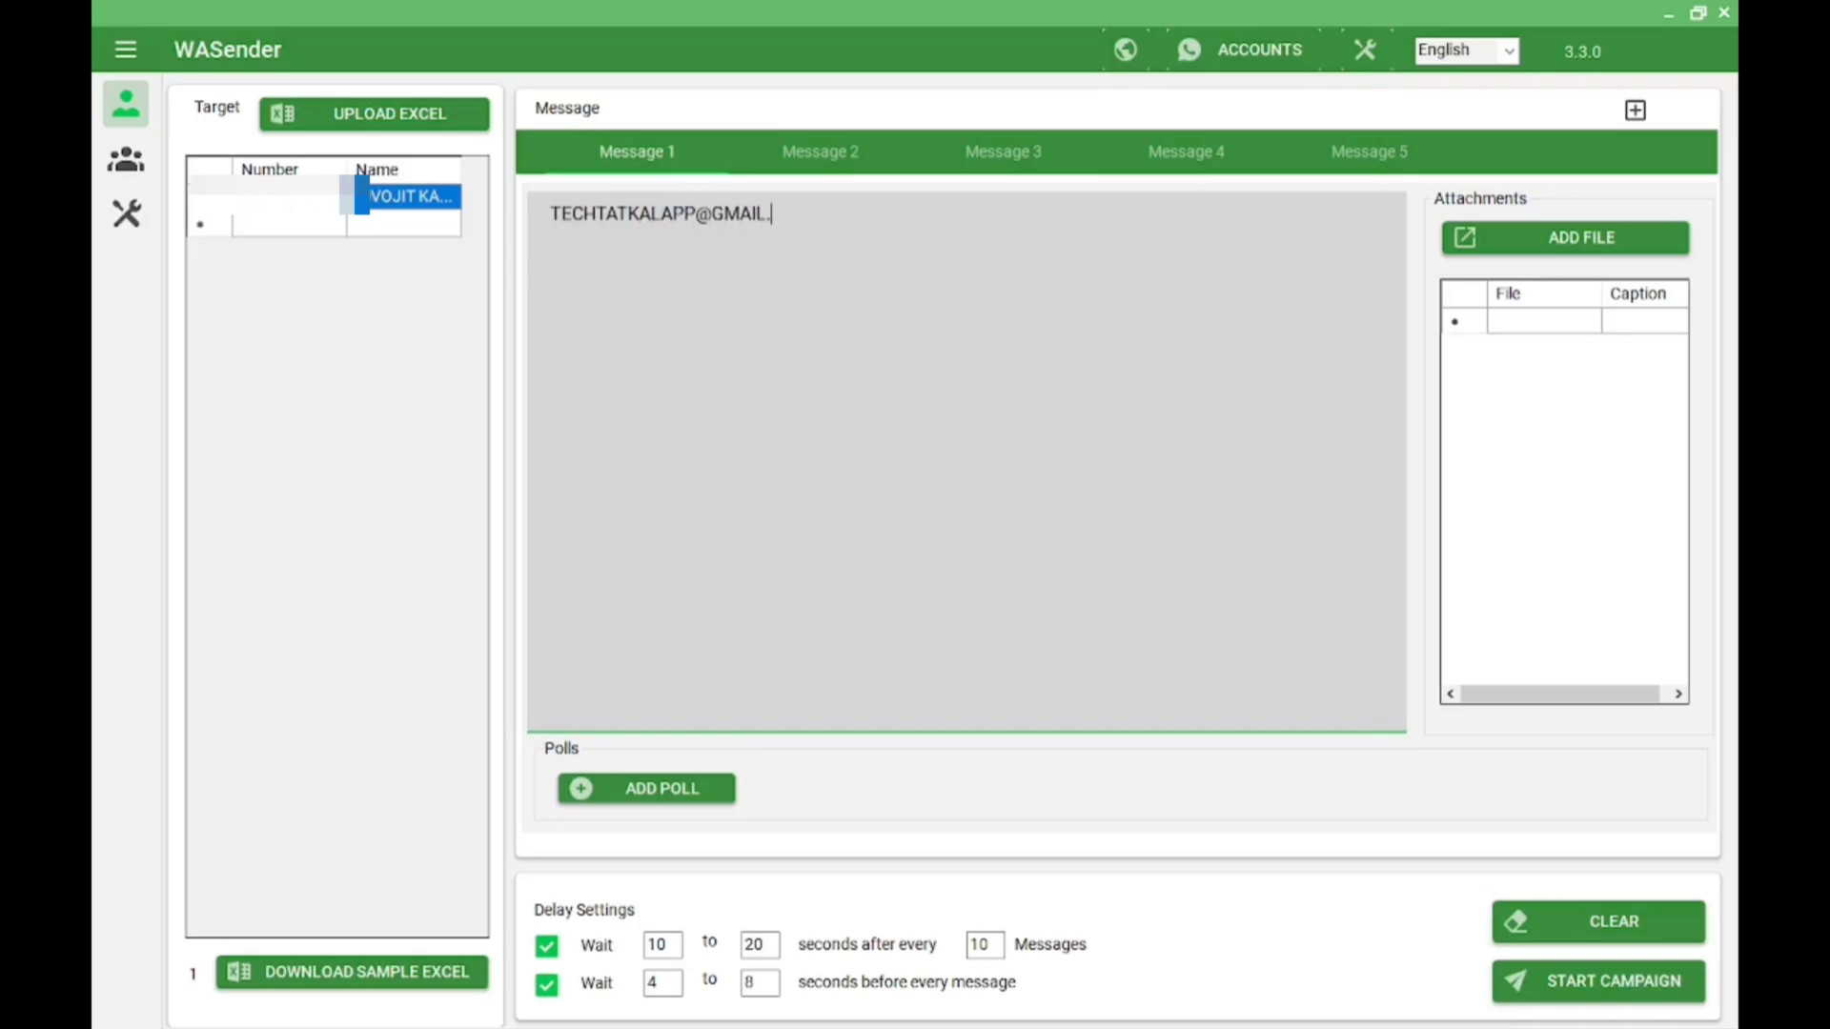
pyautogui.moveTo(847, 214); pyautogui.dragTo(549, 190)
pyautogui.press('Left')
# Add lines '30DAYS', 'AND IF YOU WANT TO BUT FOR ONE YEAR LICENSE' and 'THEN;' below the address
pyautogui.write('30DAYS')
pyautogui.press('Return')
pyautogui.write('AND IF Y')
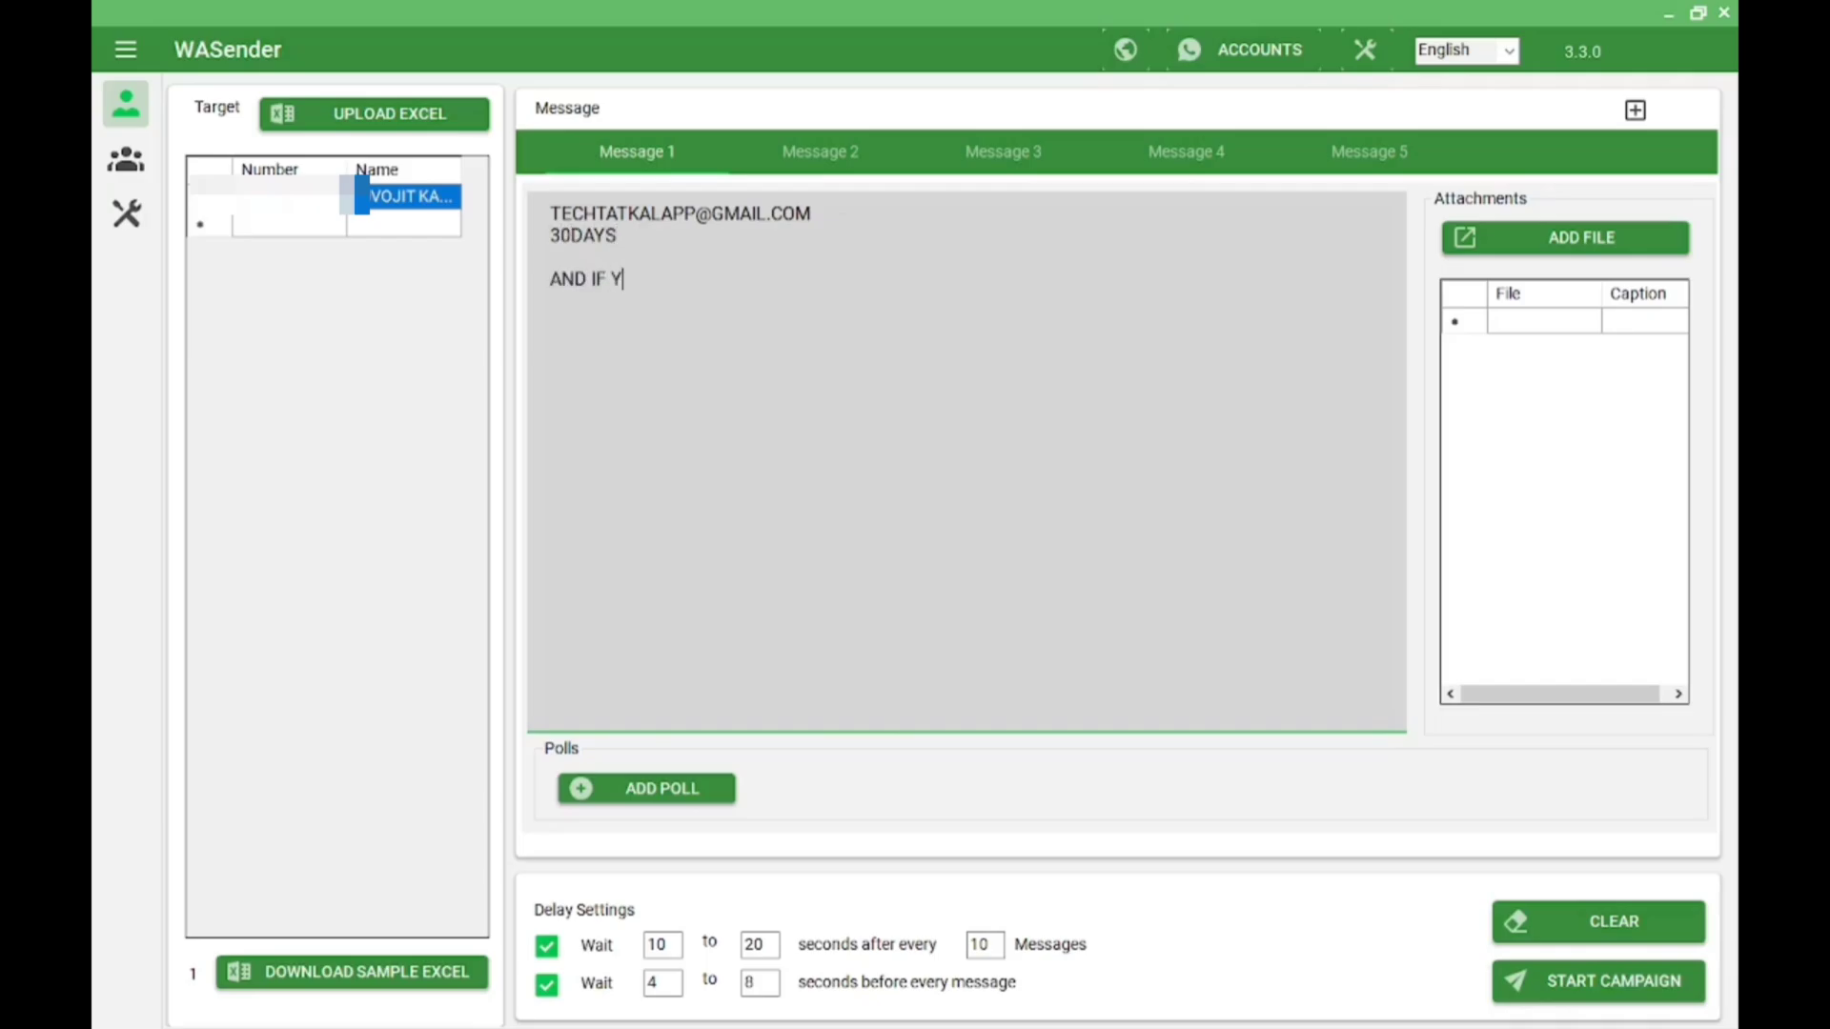
pyautogui.write('OU WANT TO BUT')
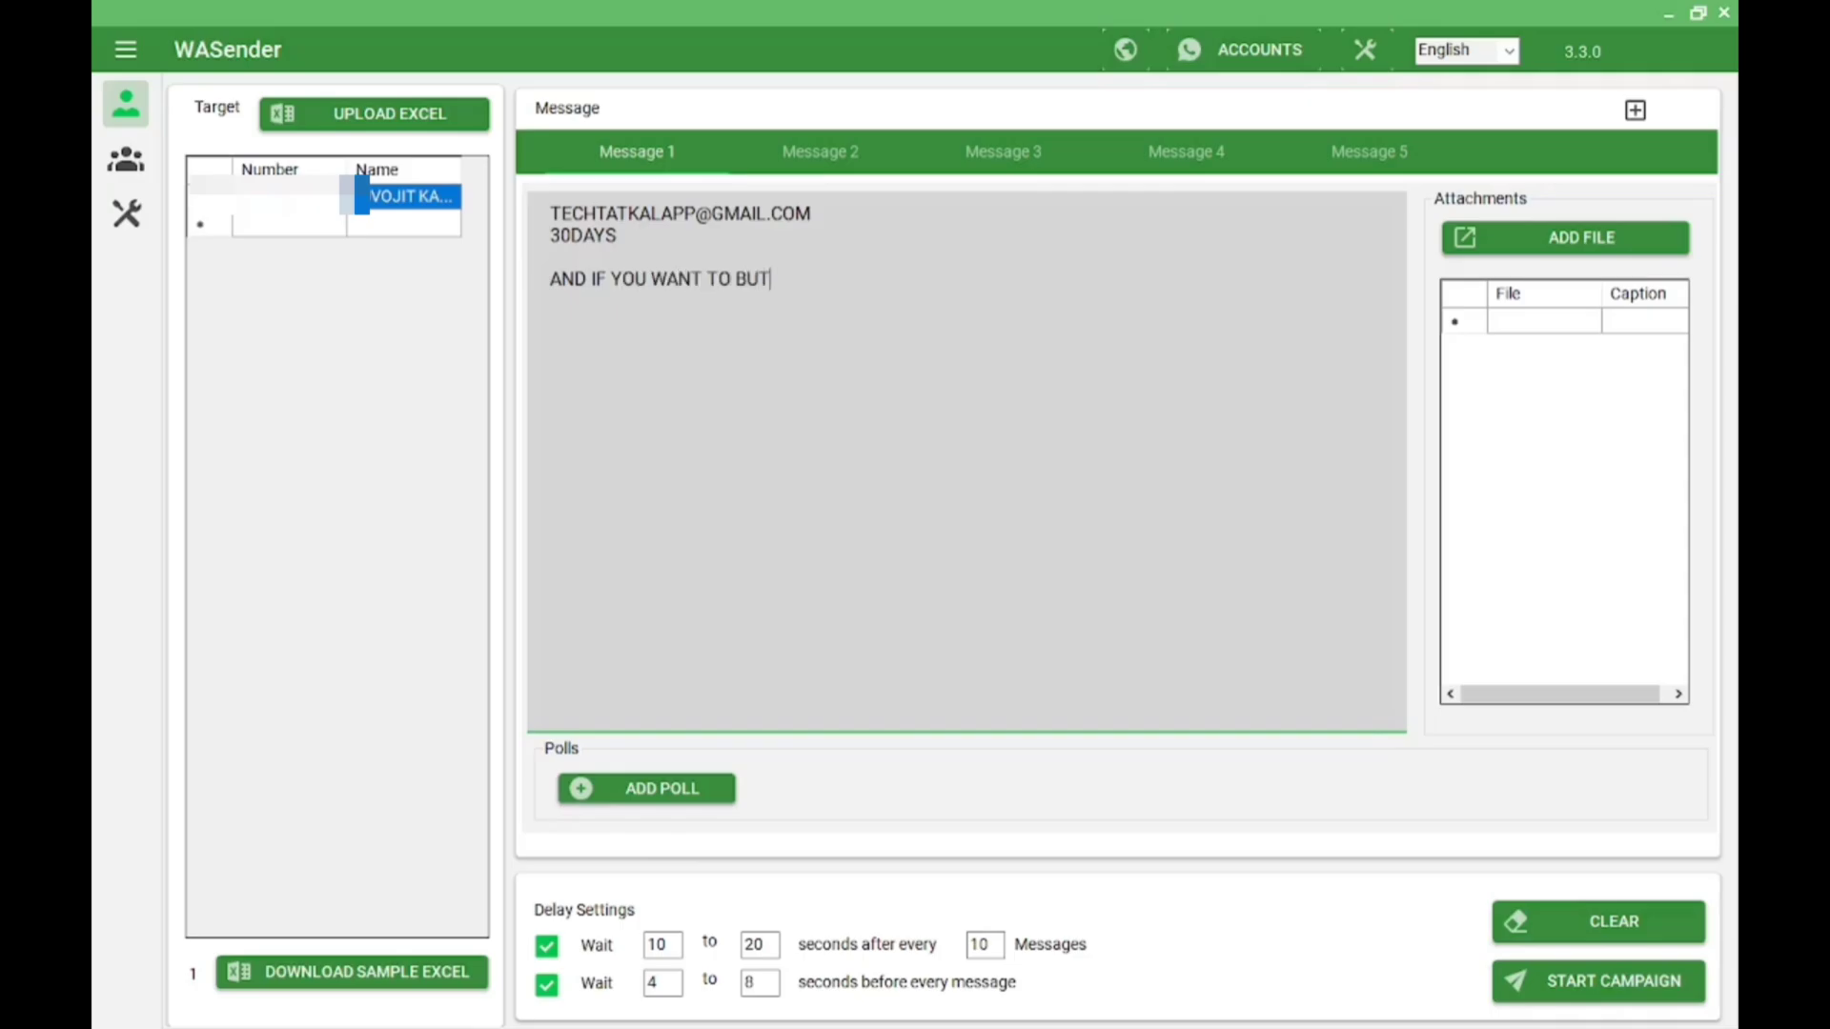
pyautogui.write(' FOR ONE YEAR LICE')
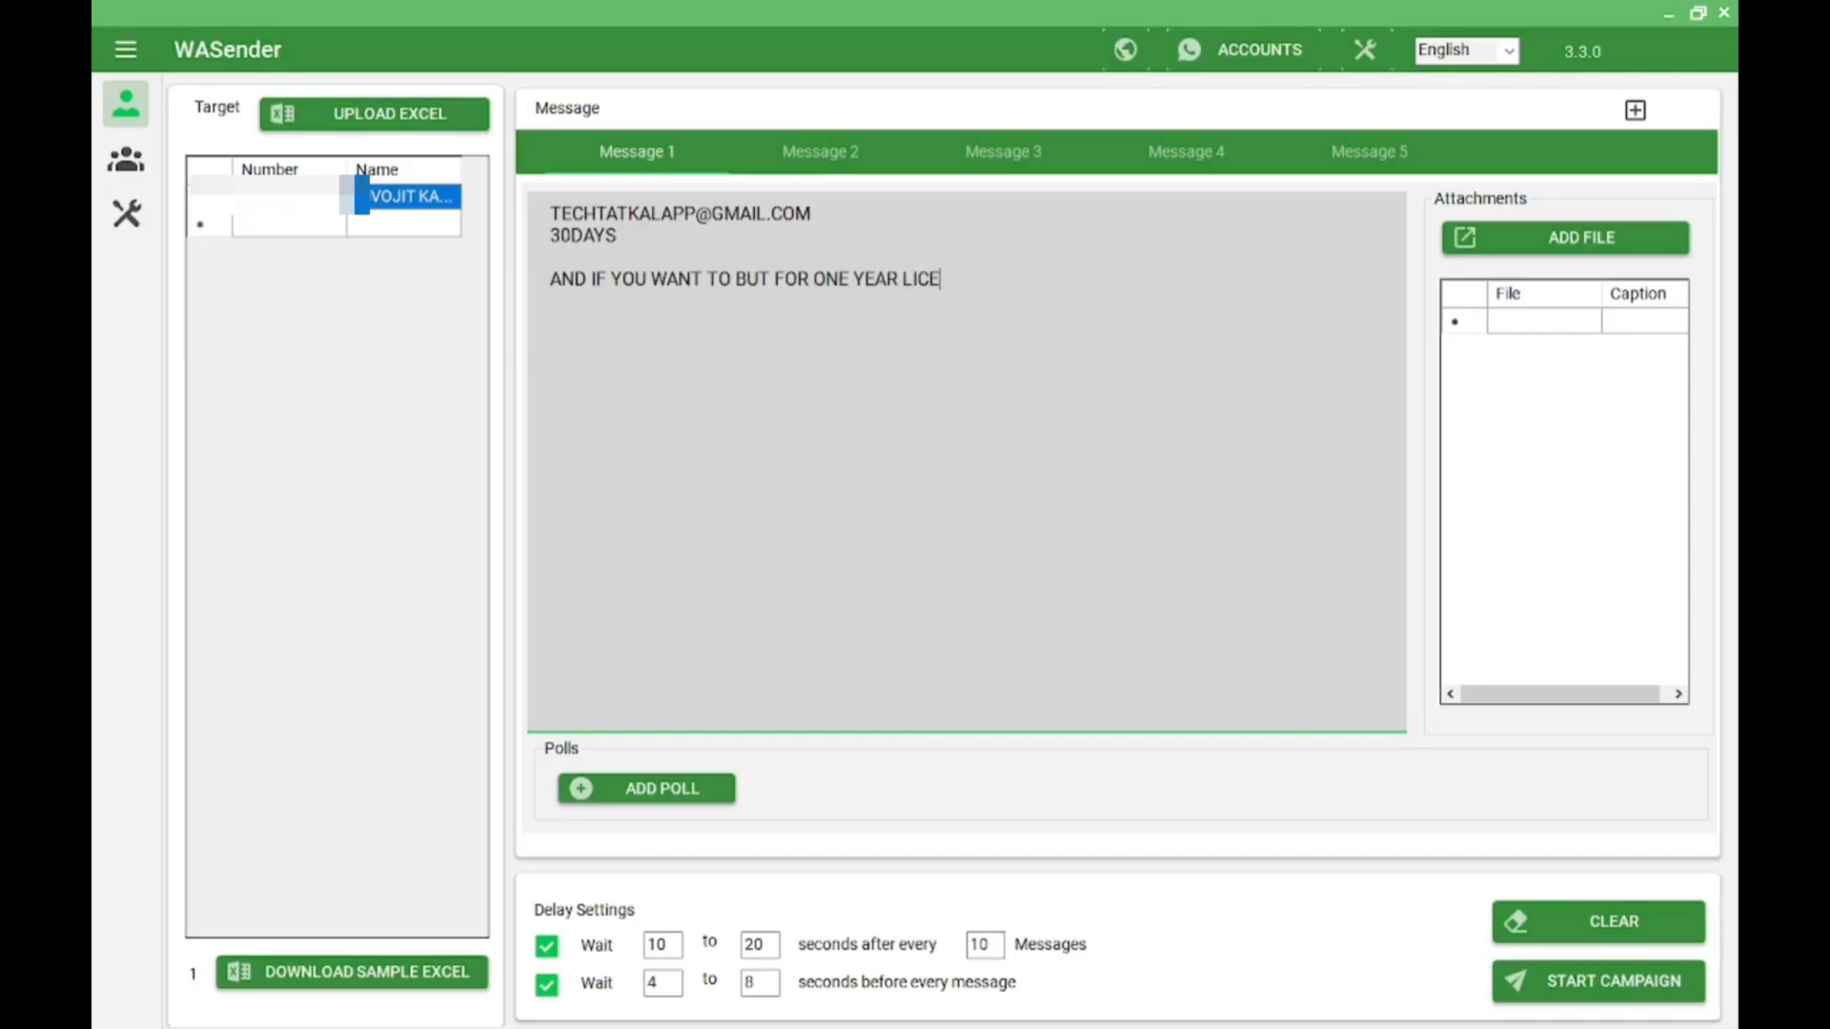
pyautogui.write('NSE')
pyautogui.press('Return')
pyautogui.write('THEN;')
pyautogui.press('Return')
# Add a '100 RUPEES THROUGH UPI' price line below THEN;
pyautogui.write('F')
pyautogui.press('BackSpace')
pyautogui.press('Return')
pyautogui.write('100 RUPEE')
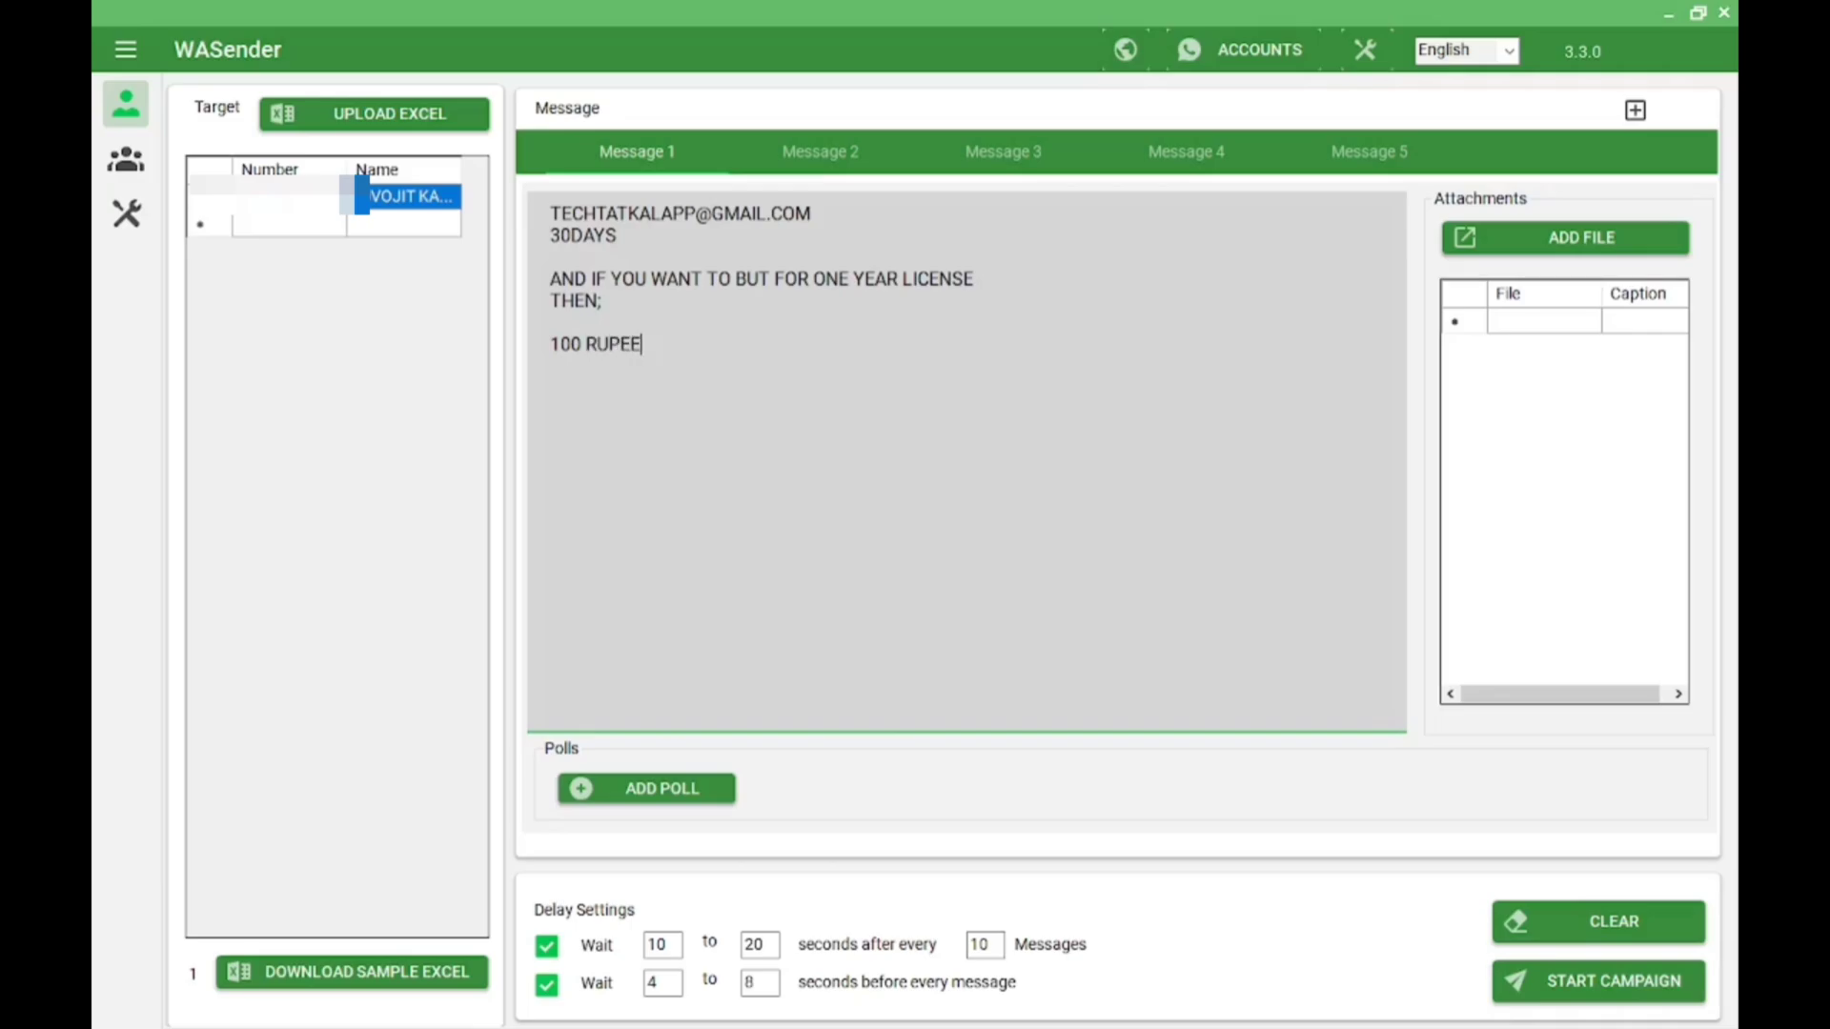
pyautogui.write('S THROUGH UP')
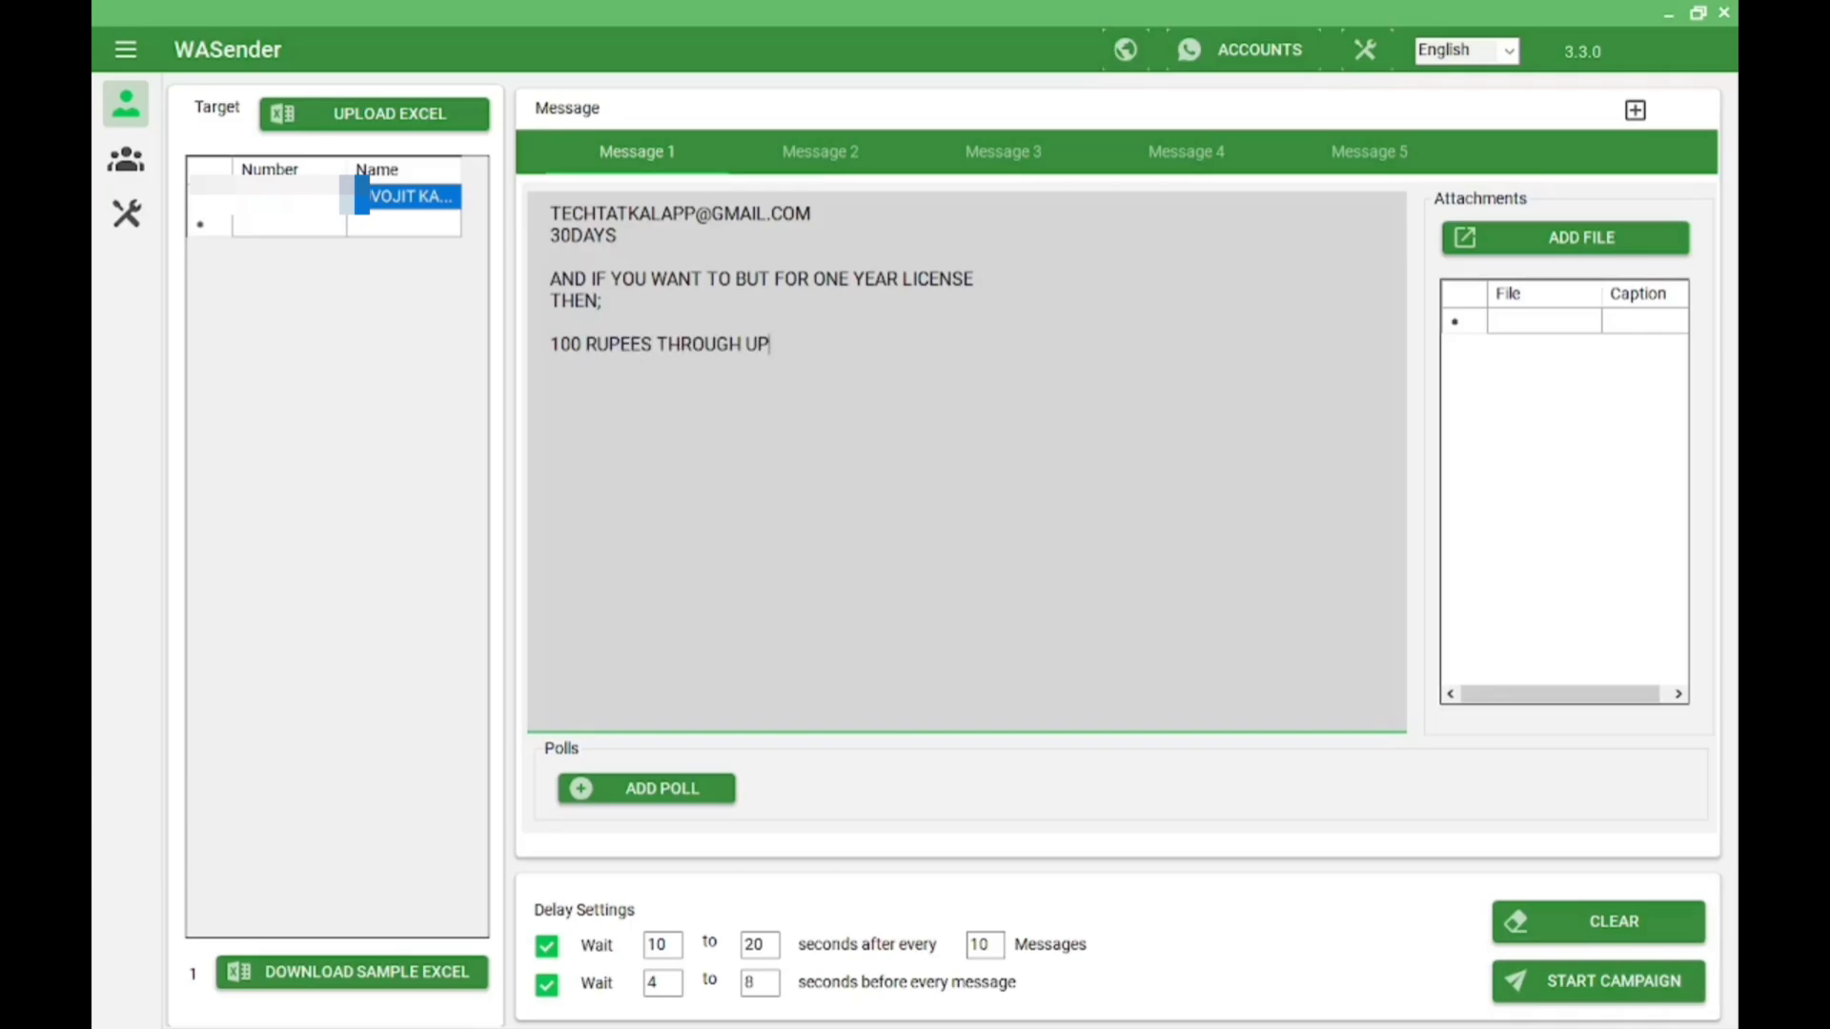
pyautogui.write('I')
# Append a 'PAYPAL ACCOUNT :' line with the payment e-mail, followed by a '2 DOLLAR' line
pyautogui.write('PAYPAL A')
pyautogui.write('CCOUNT ')
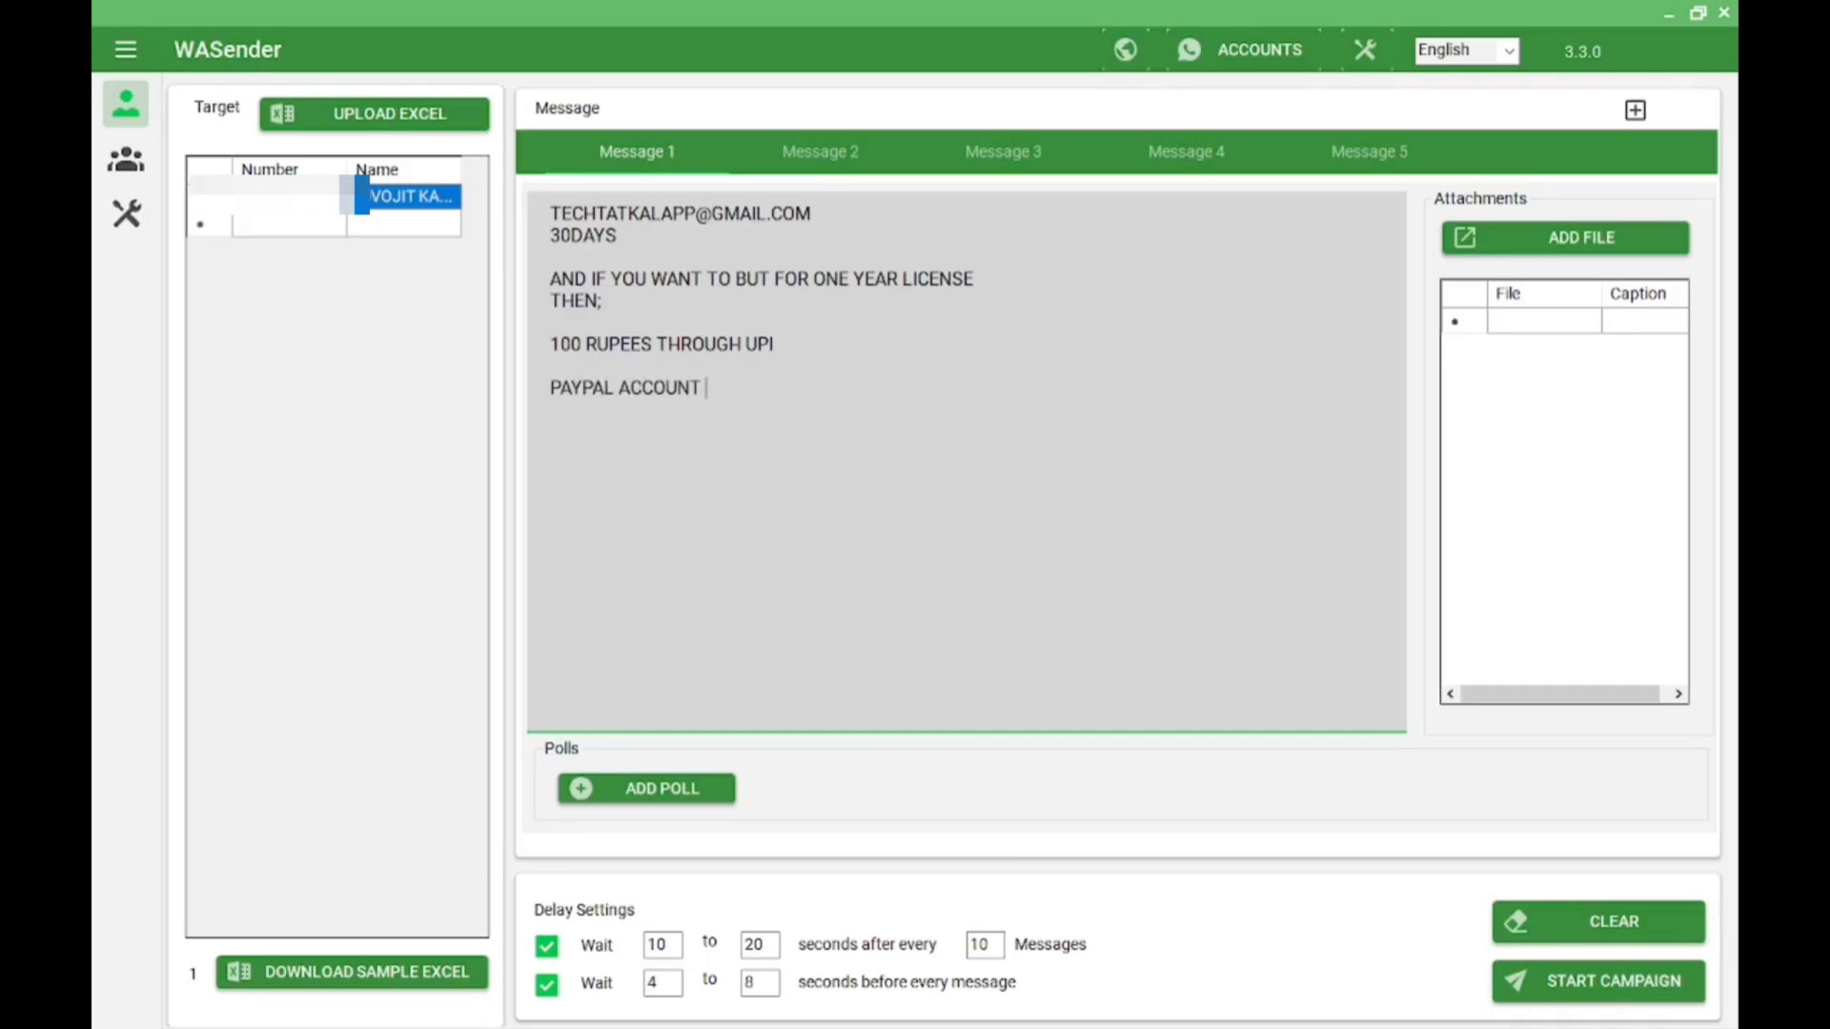
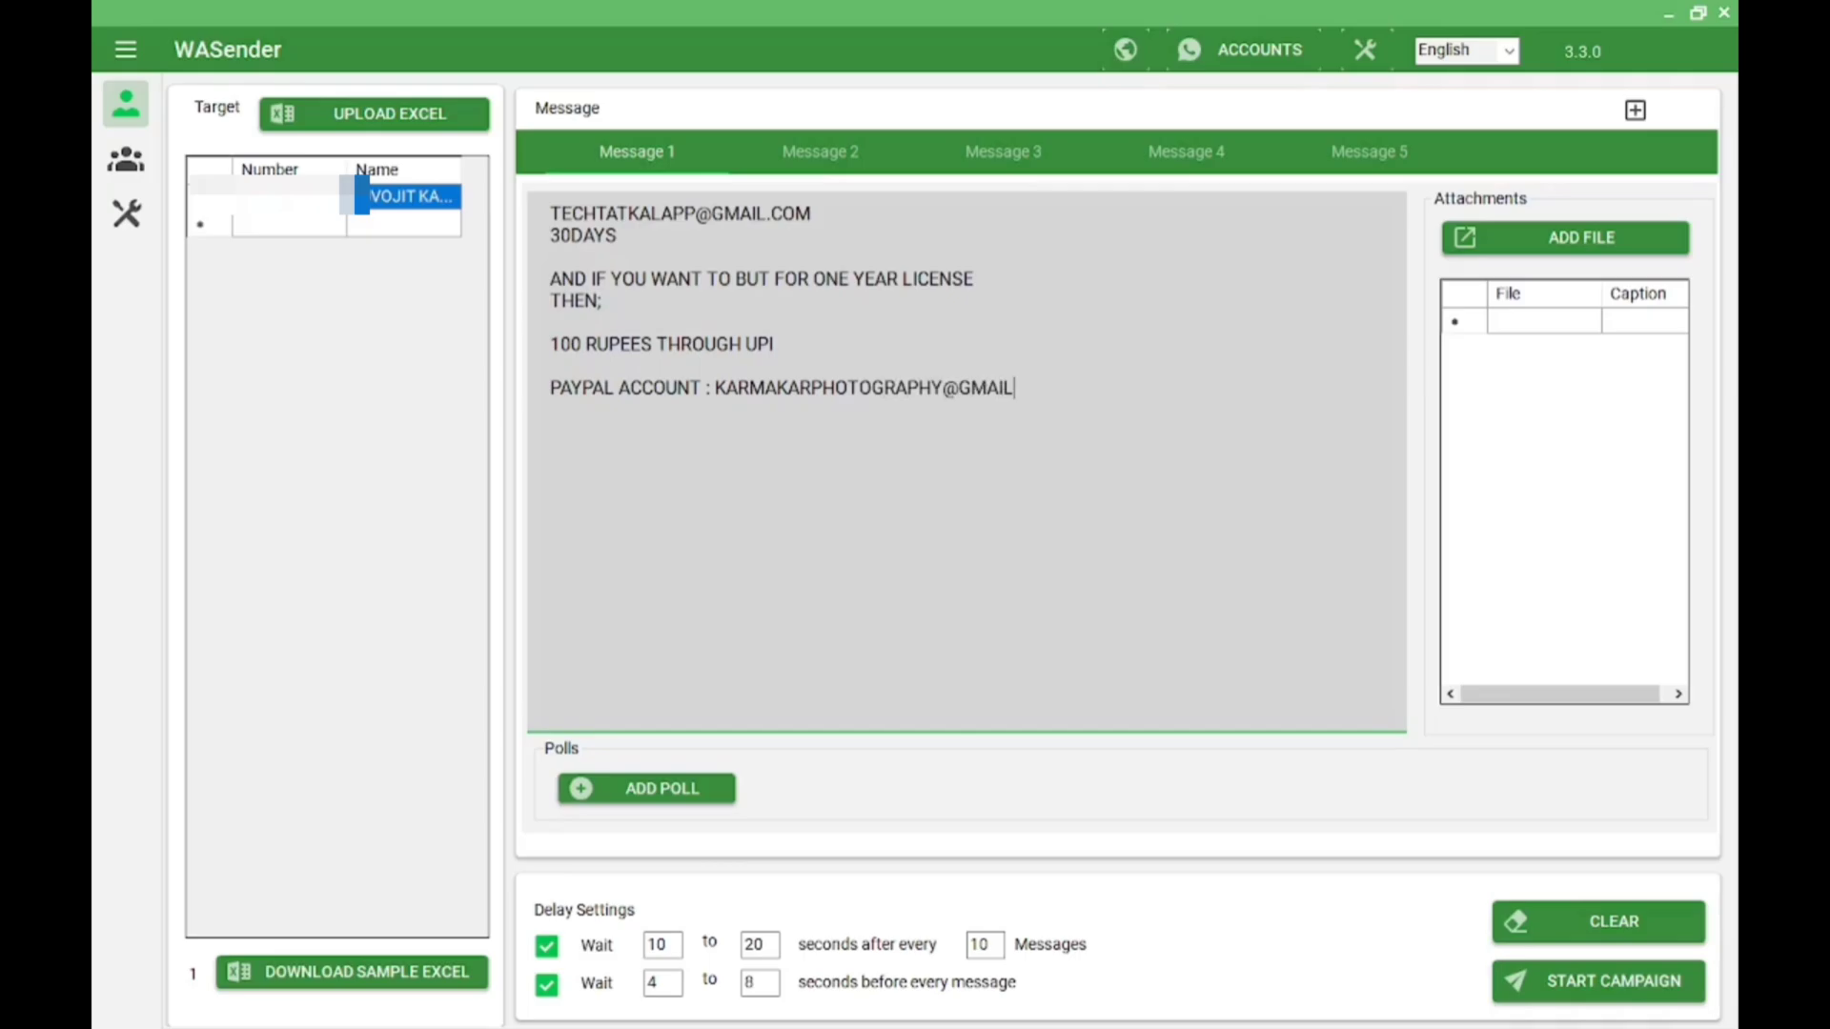
pyautogui.press('Return')
pyautogui.write('2 DOLLAR')
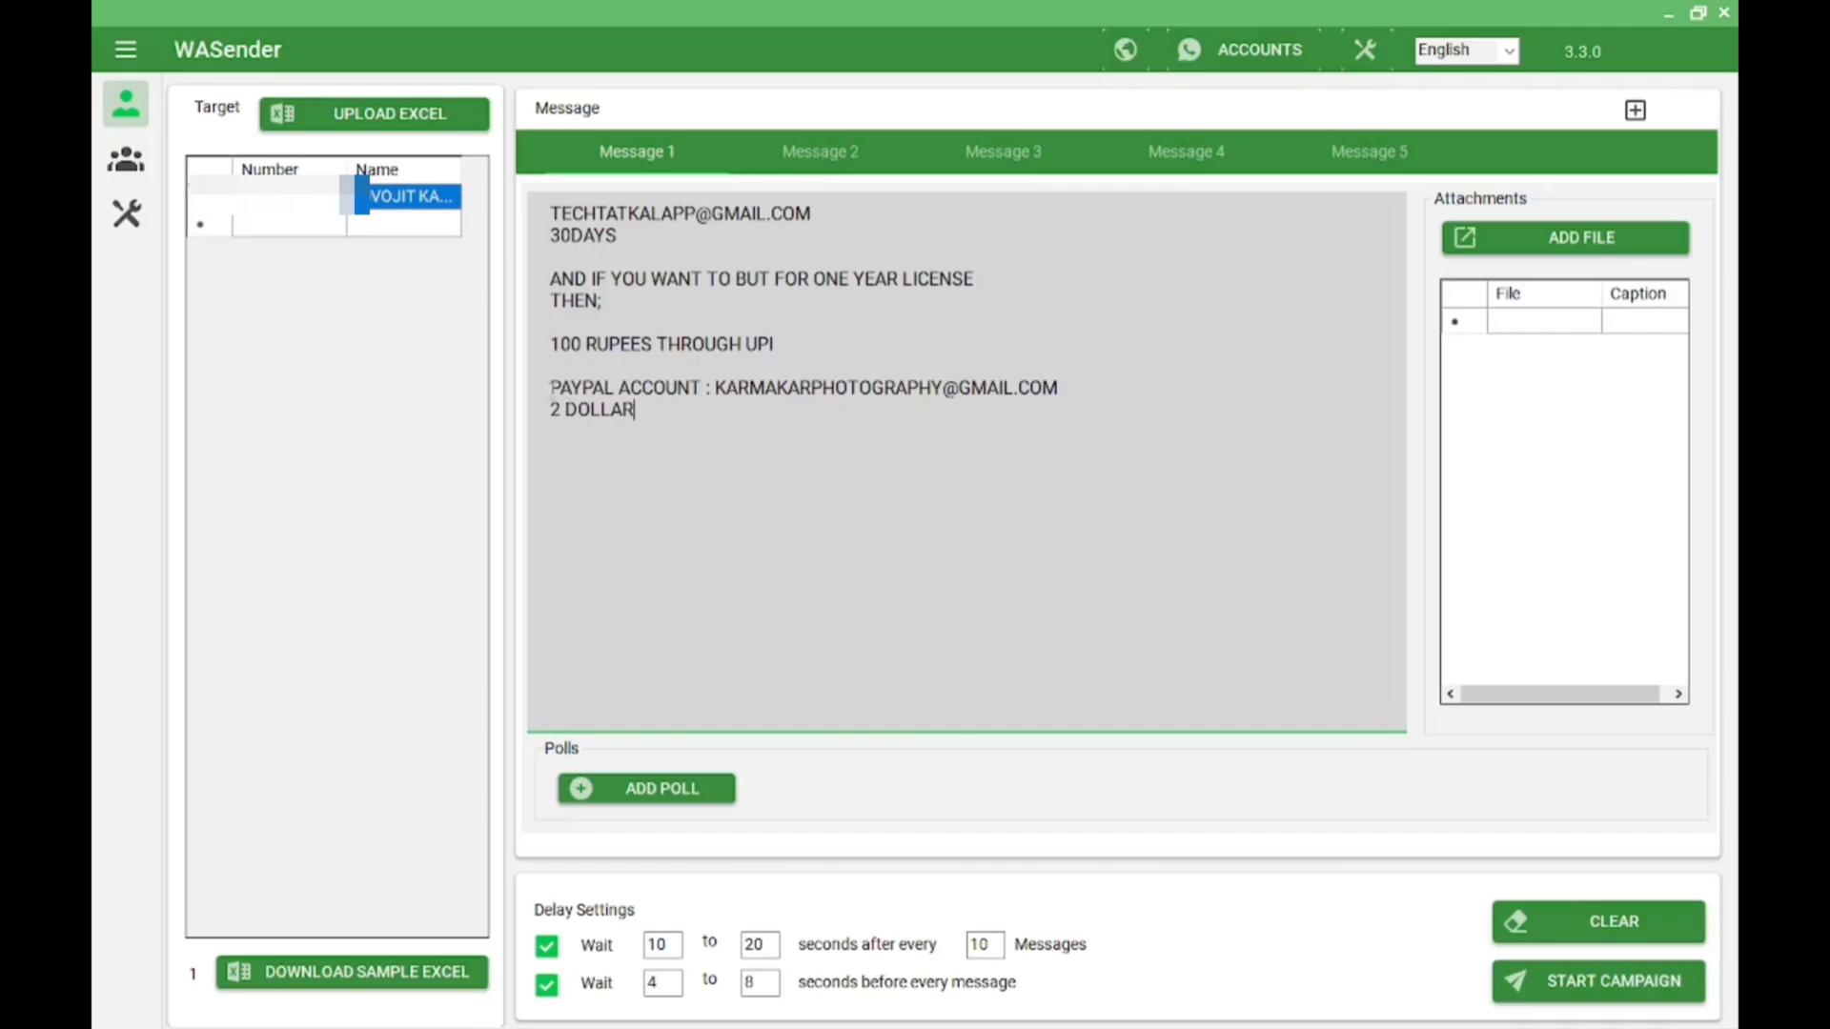
pyautogui.moveTo(548, 386); pyautogui.dragTo(1137, 403)
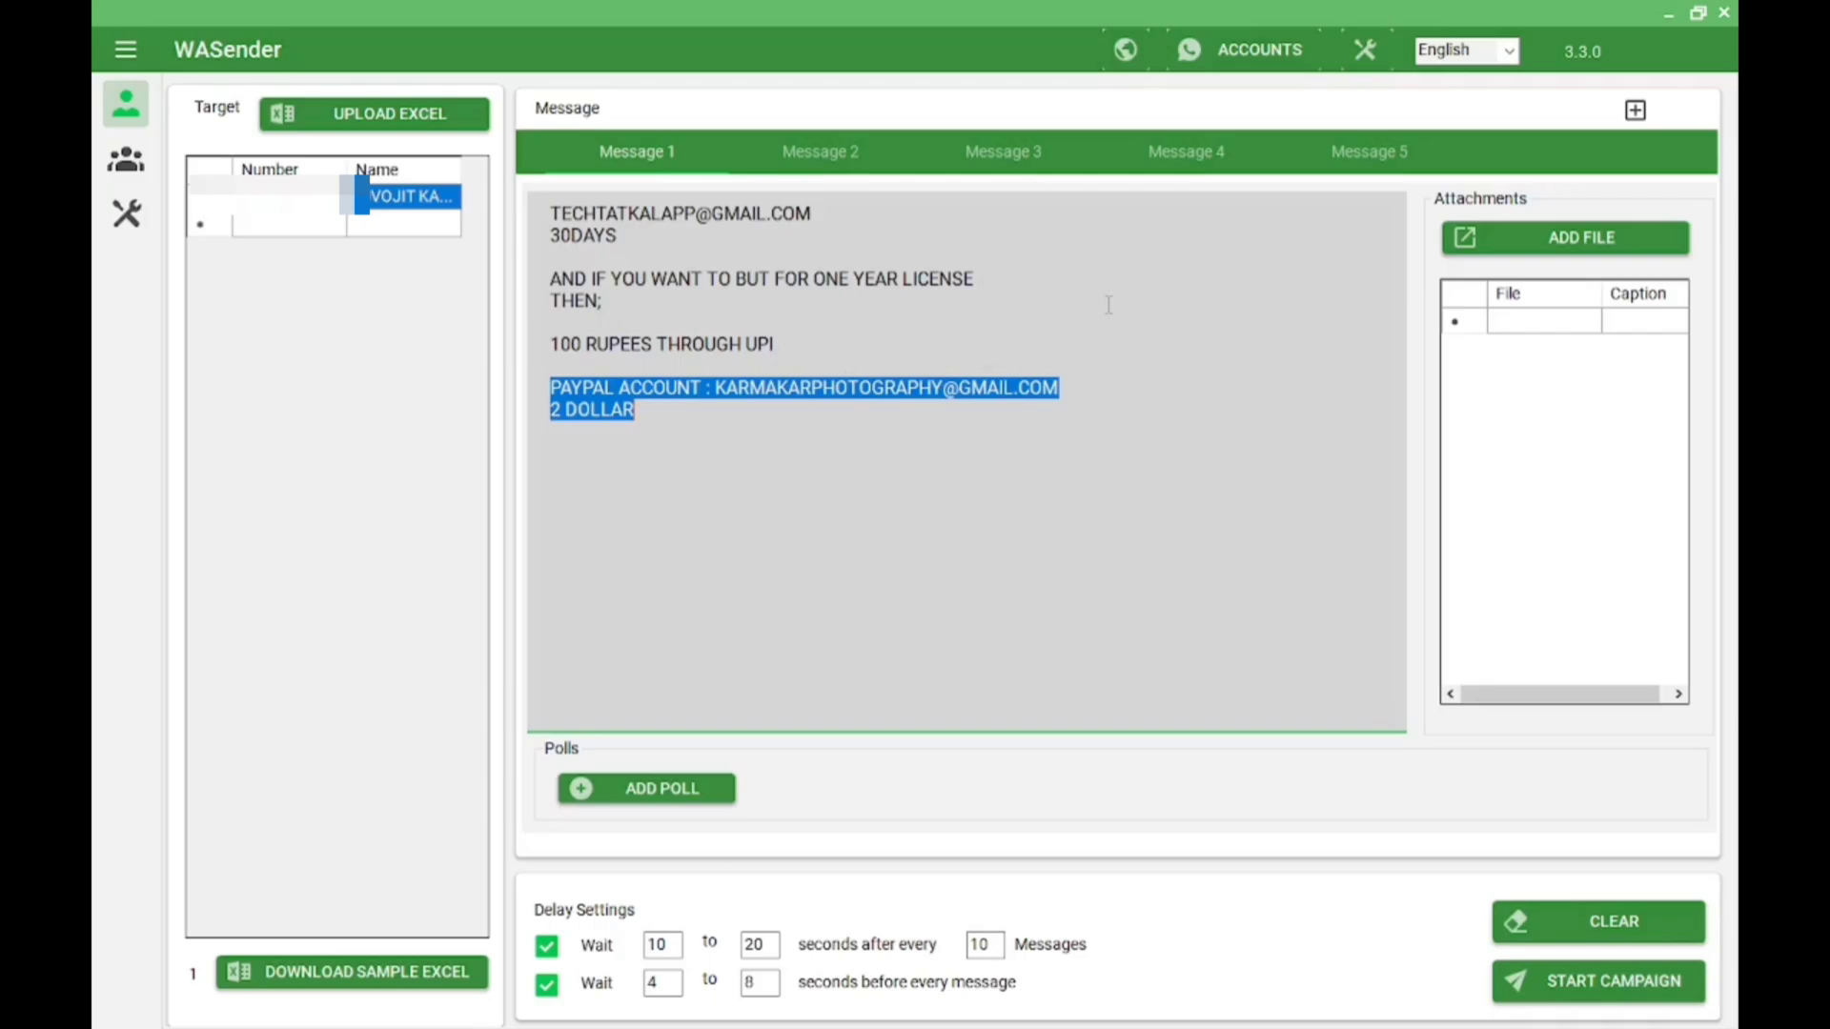
# Insert an empty line right after the e-mail address, above 30DAYS in Message 1
pyautogui.moveTo(546, 208); pyautogui.dragTo(808, 231)
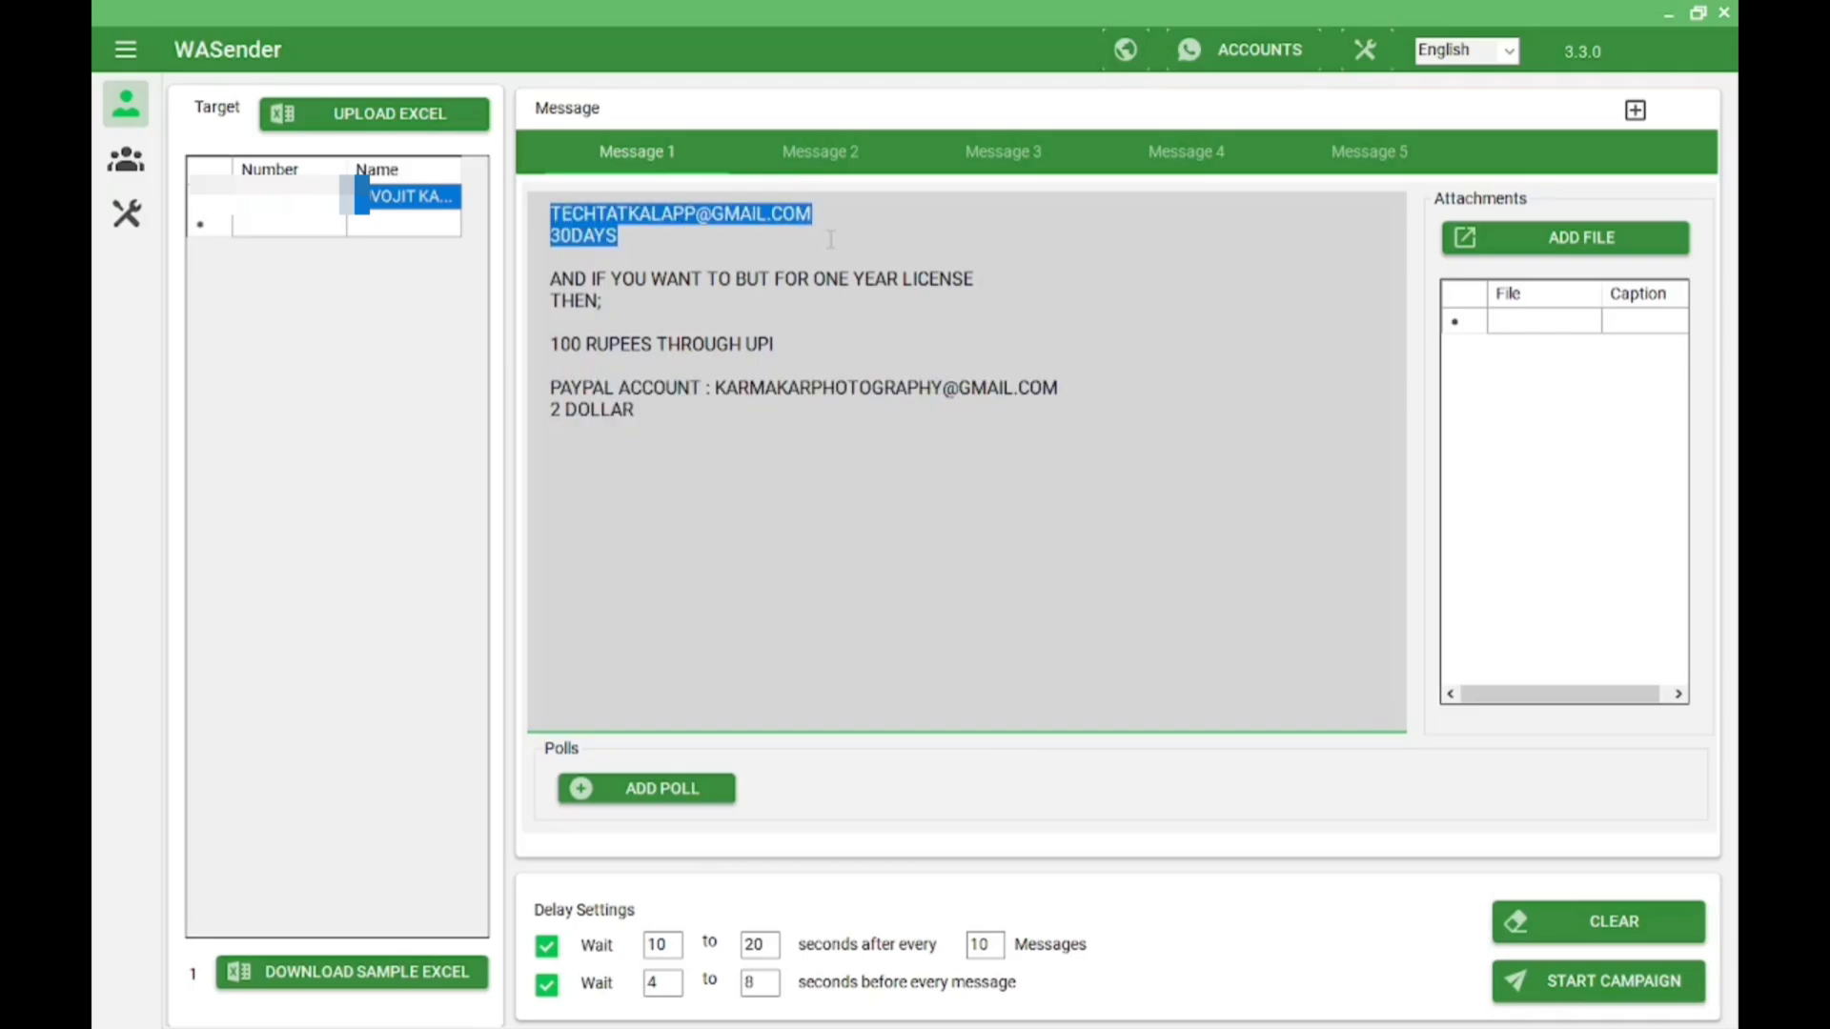
pyautogui.click(768, 249)
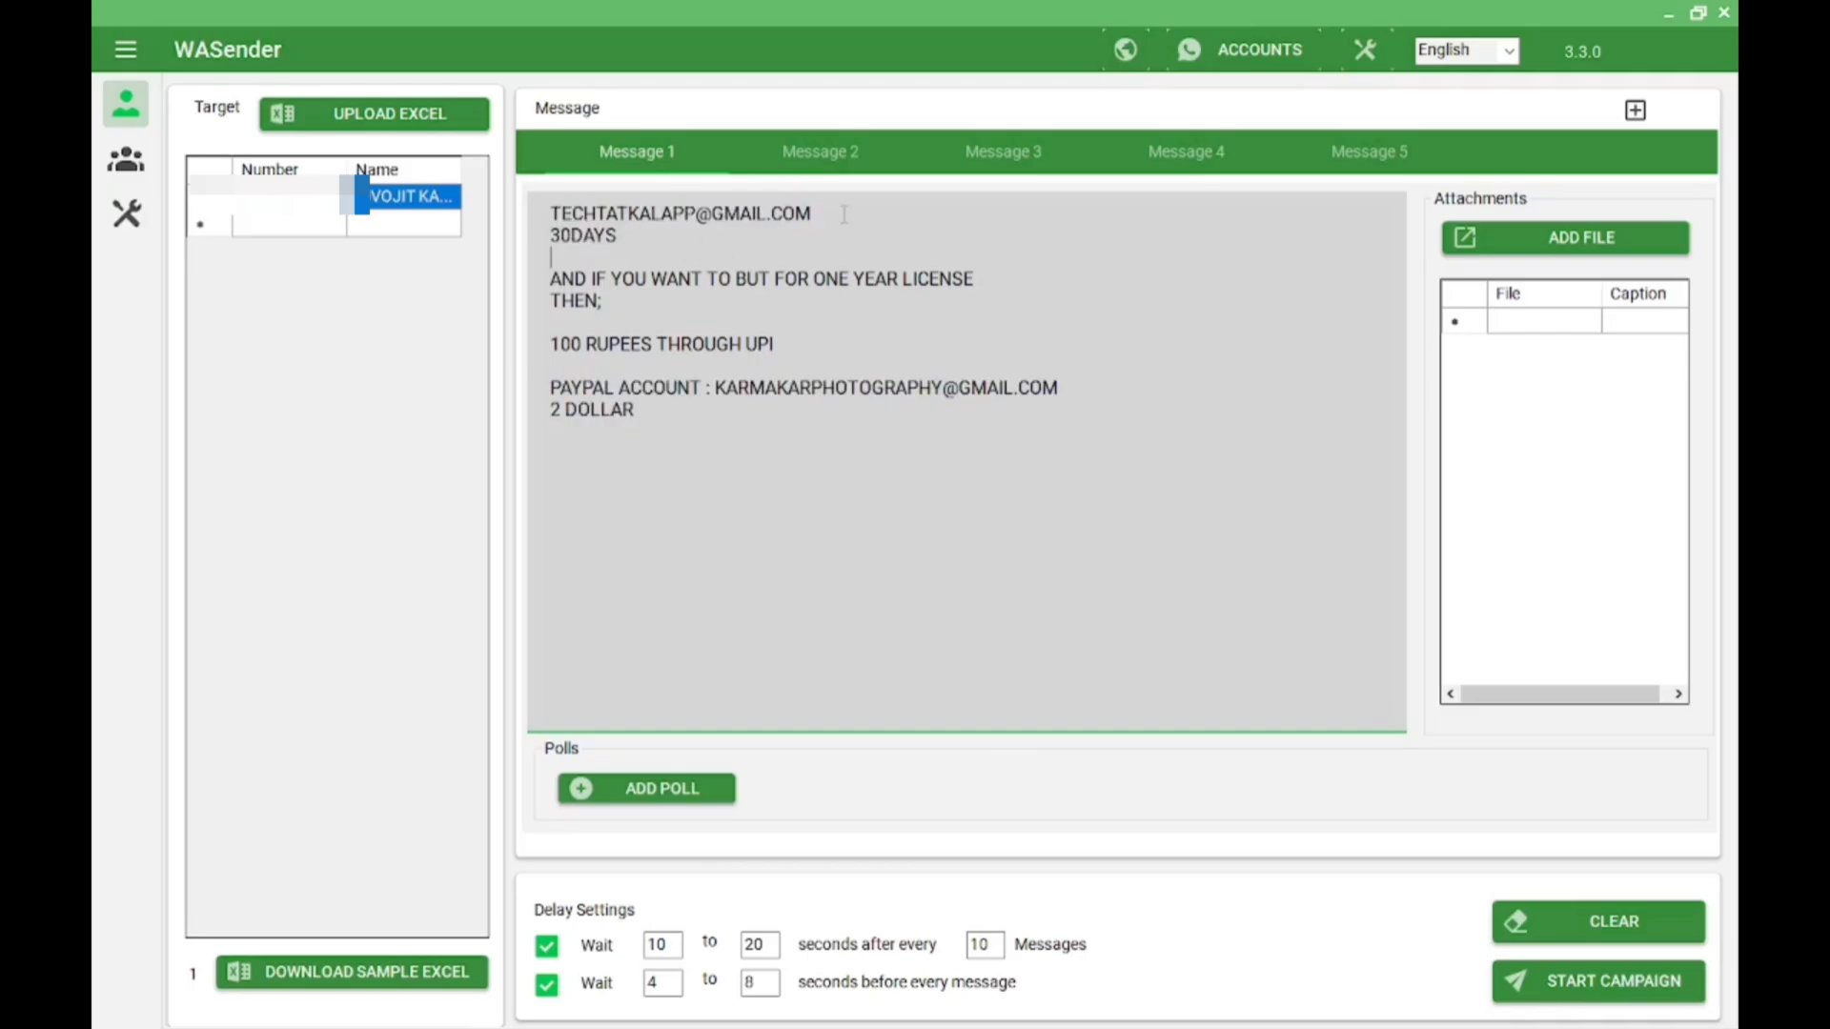
pyautogui.press('Return')
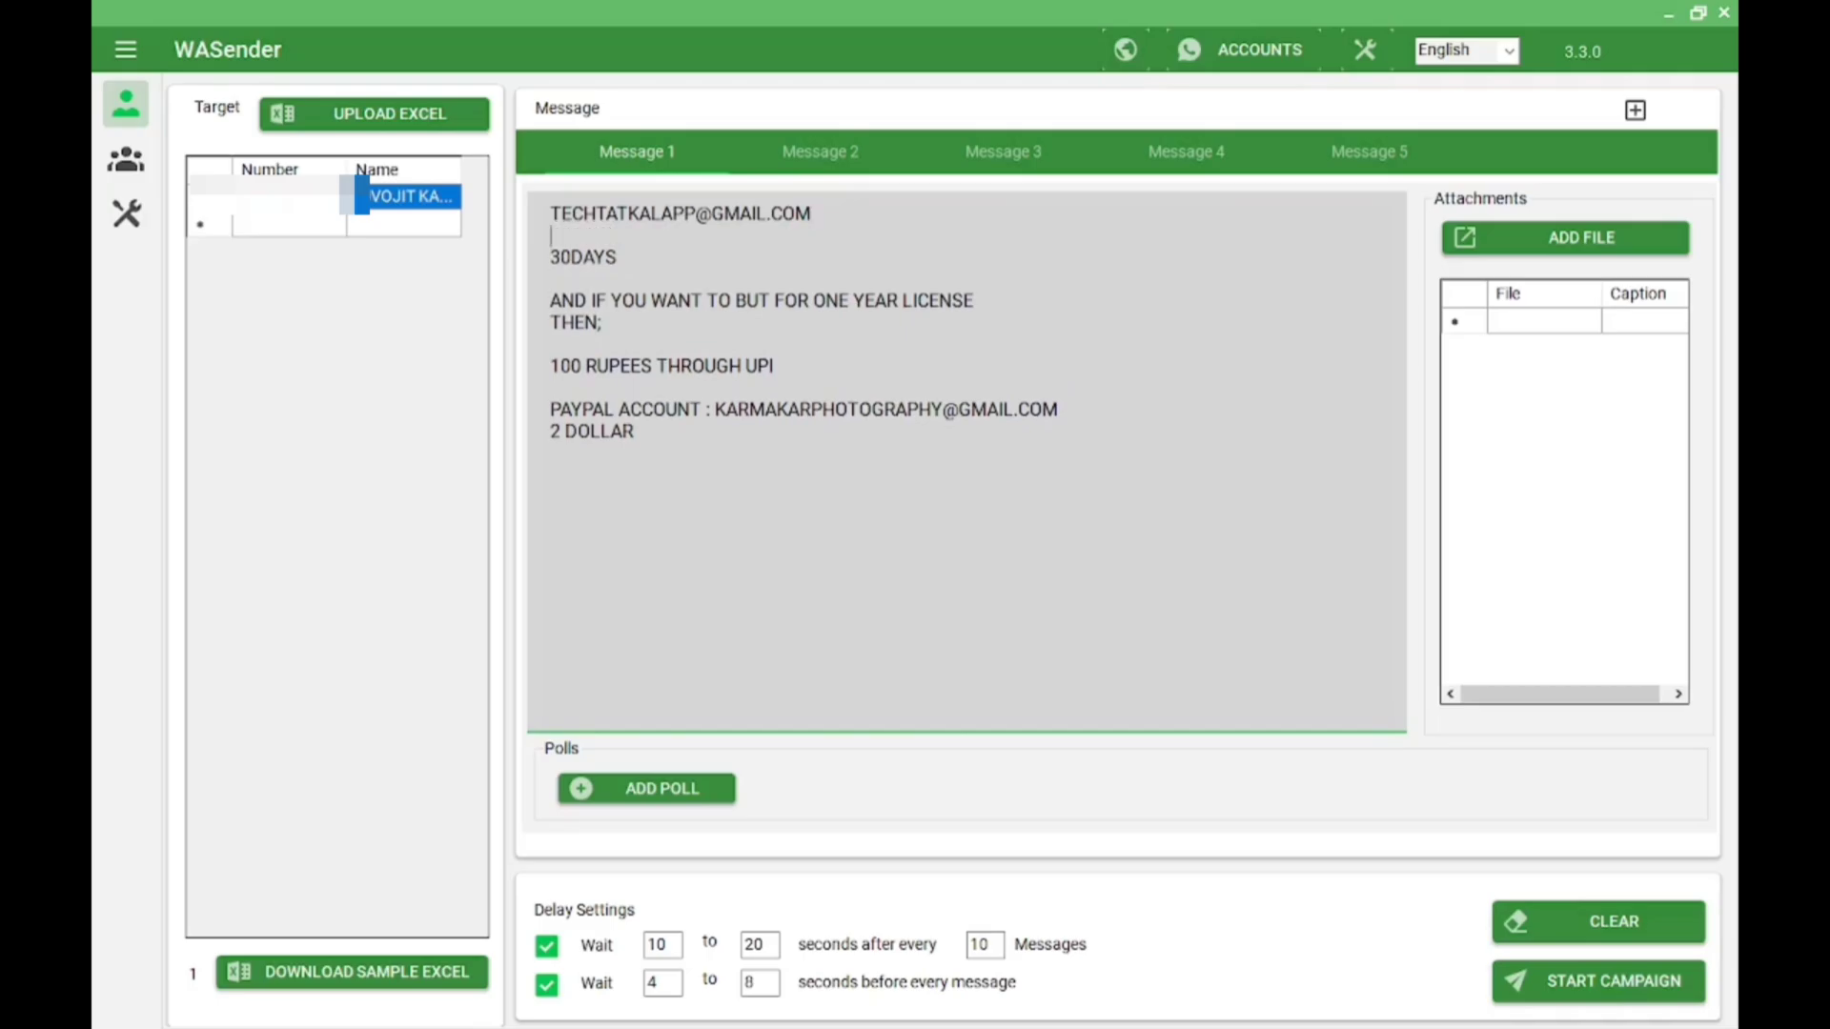